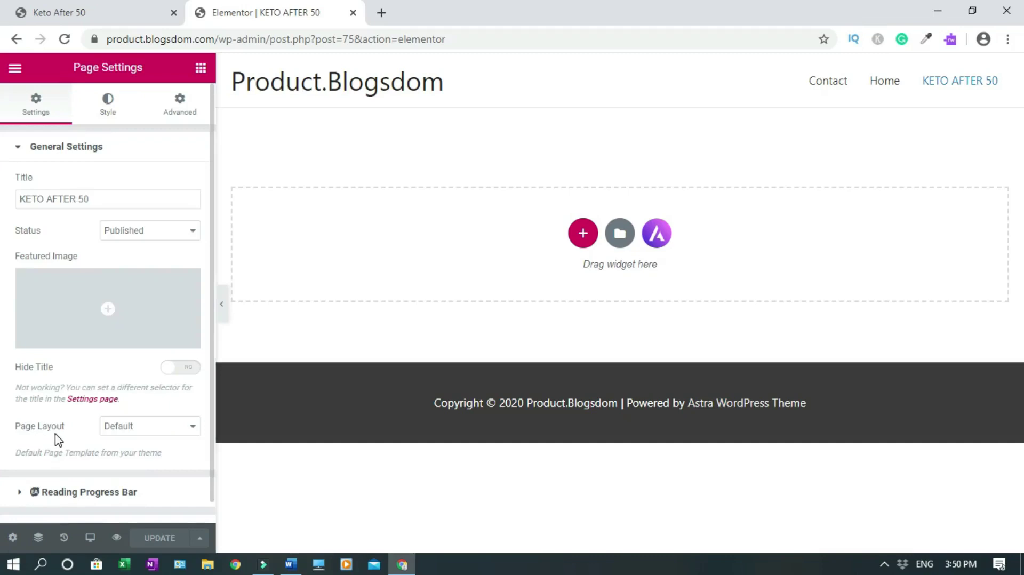
Step: Set the page layout to Elementor Canvas and update the page
click(194, 430)
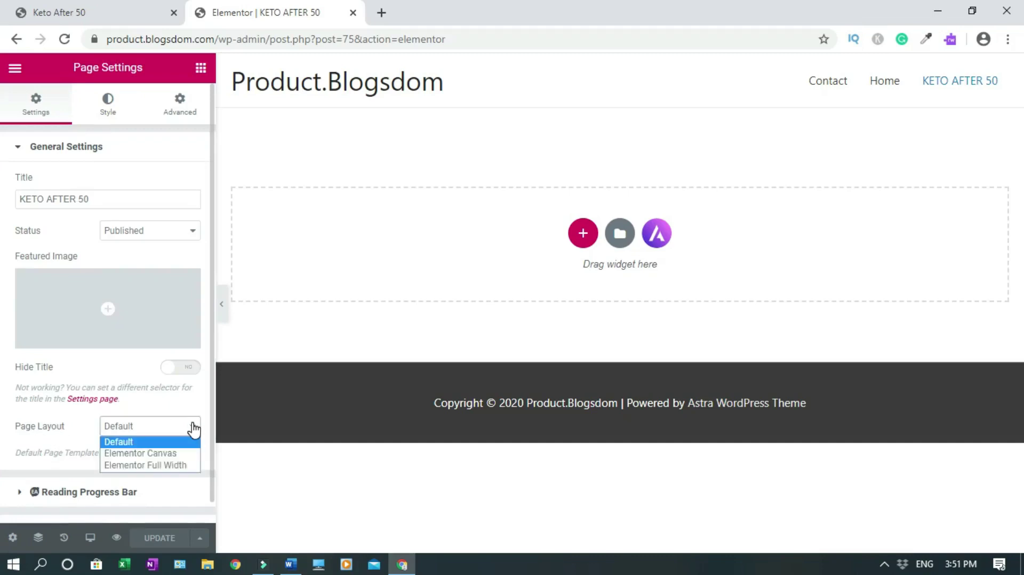
click(134, 454)
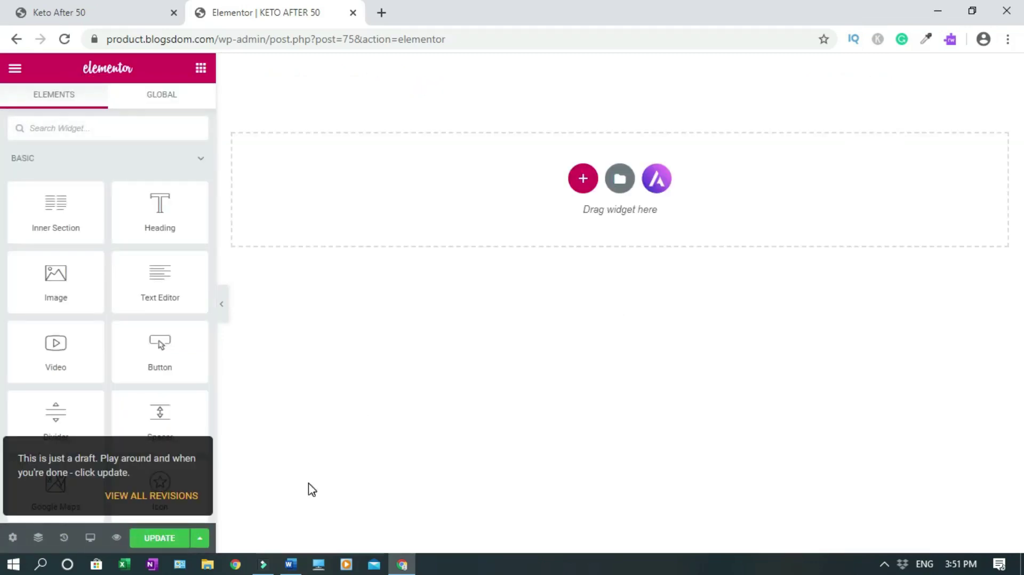
click(153, 539)
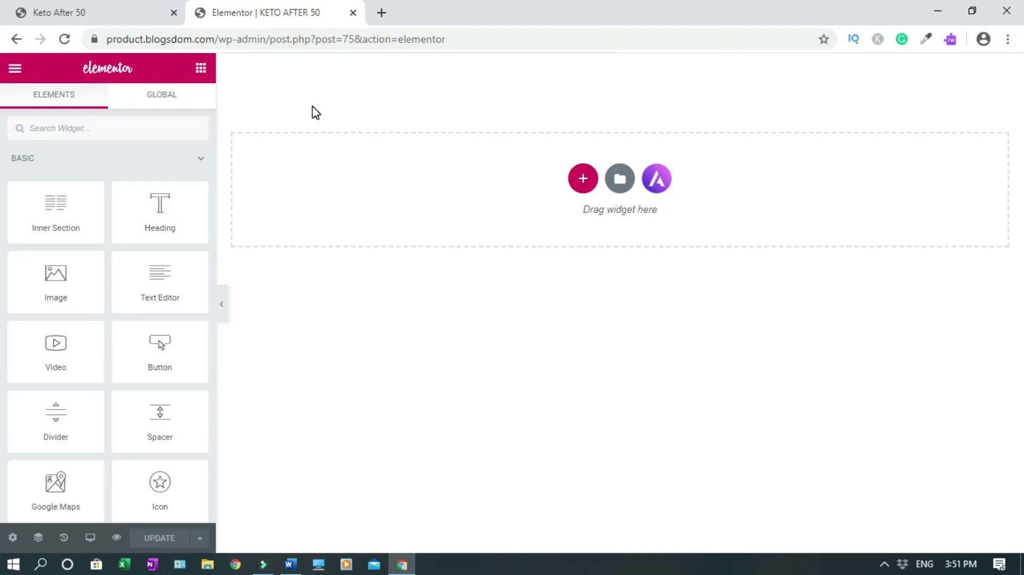
Step: Look through the Keto After 50 reference page and add a single-column section to the Elementor page
click(96, 12)
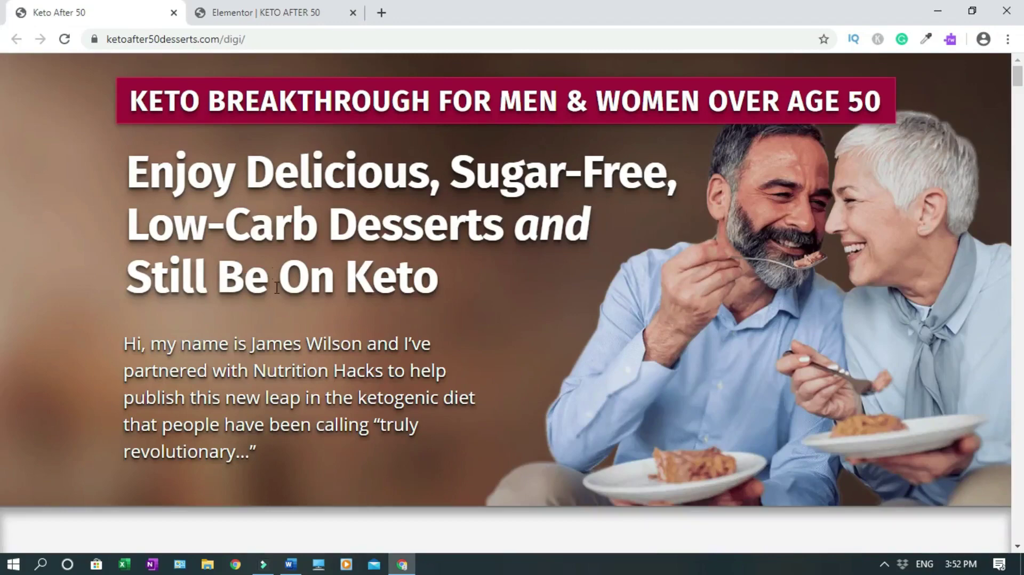
drag(1017, 76, 1021, 455)
scroll(756, 244, down, 10)
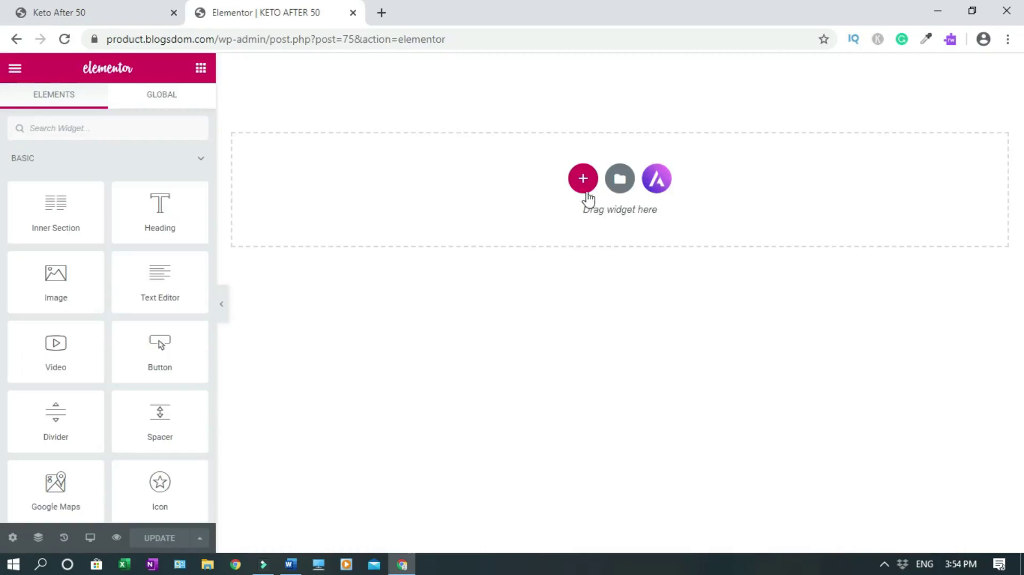
click(582, 186)
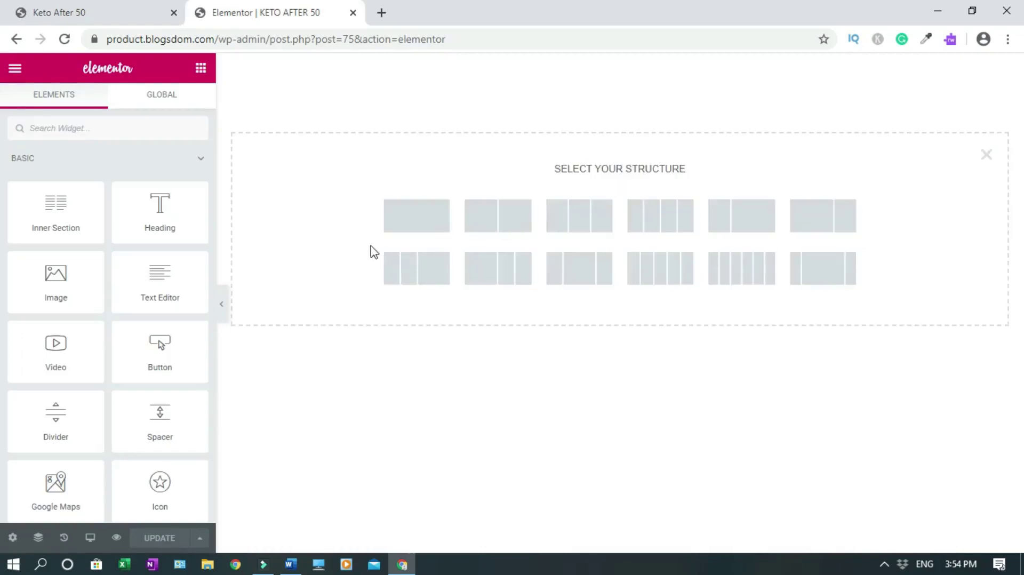
click(411, 223)
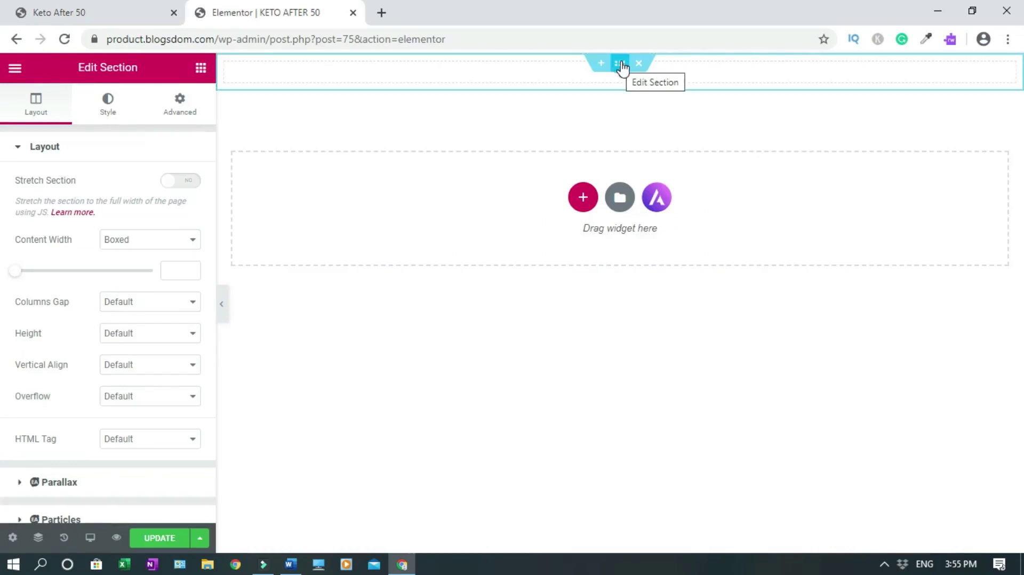
Step: Turn on Stretch Section for the new section and set its content width to Full Width
click(622, 66)
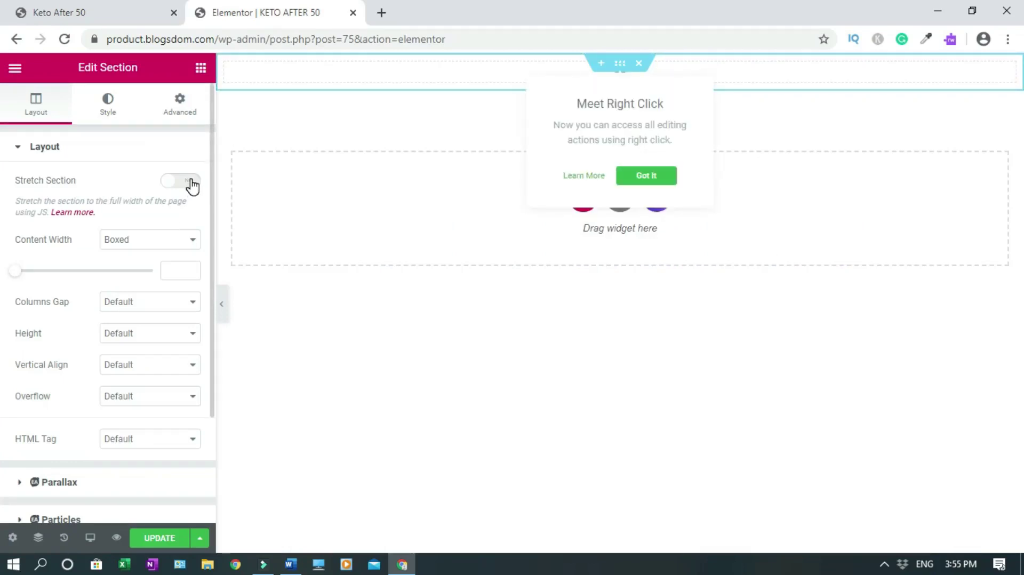
click(182, 181)
click(192, 240)
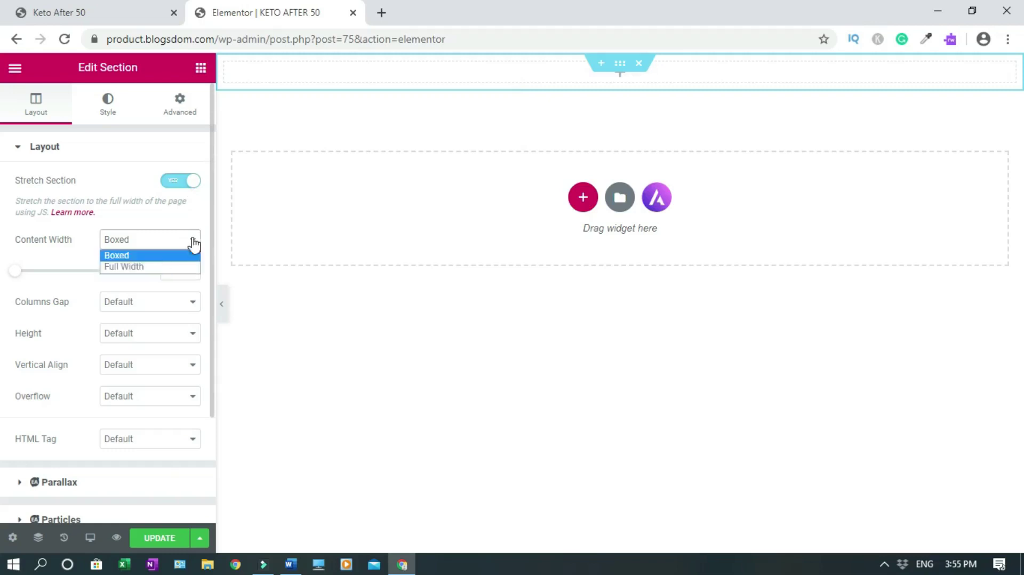
click(147, 269)
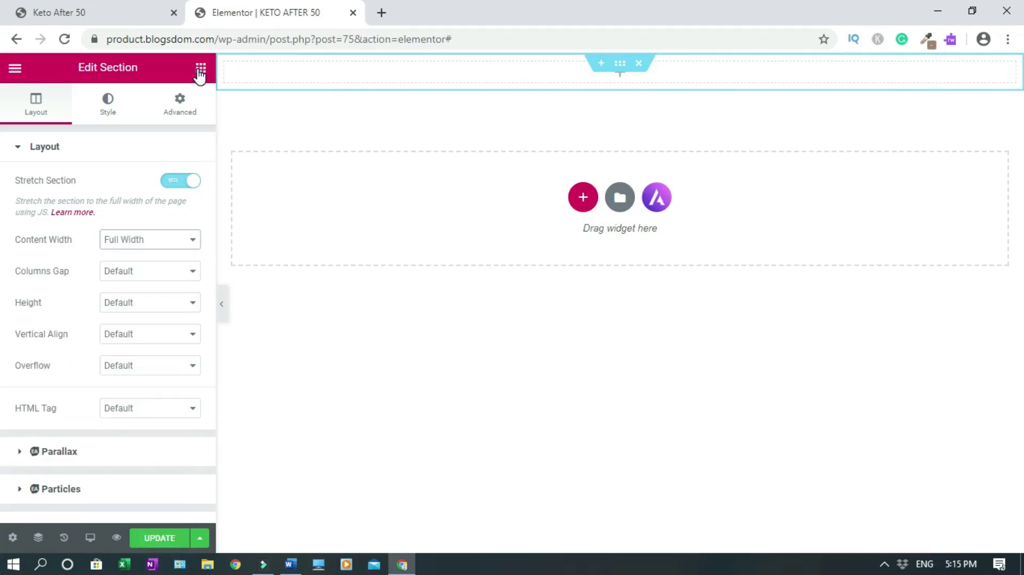
Step: Add a centred Heading widget to the section with the reference page's headline "KETO BREAKTHROUGH FOR MEN & WOMEN OVER AGE 50"
click(201, 72)
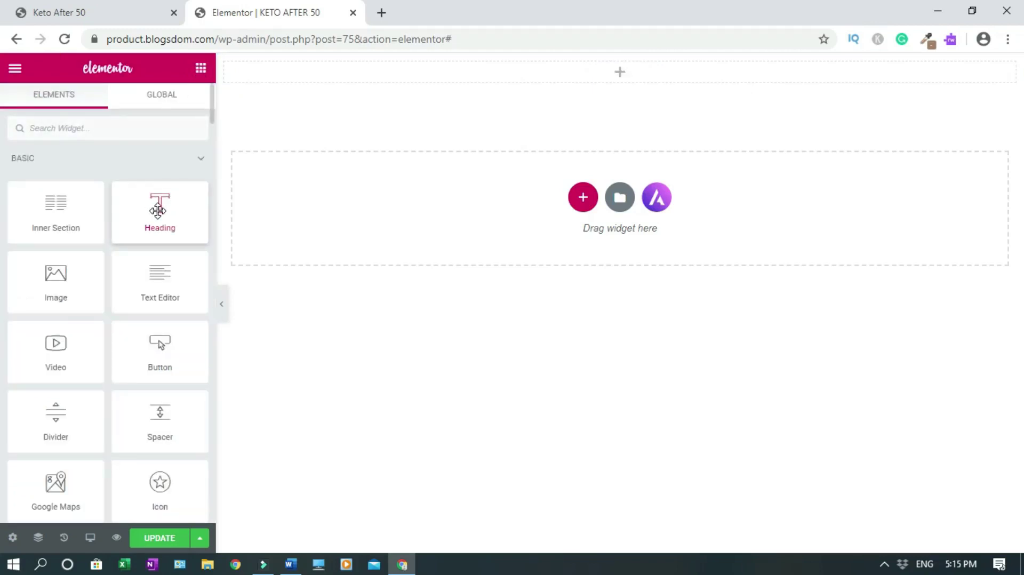
drag(158, 211, 434, 73)
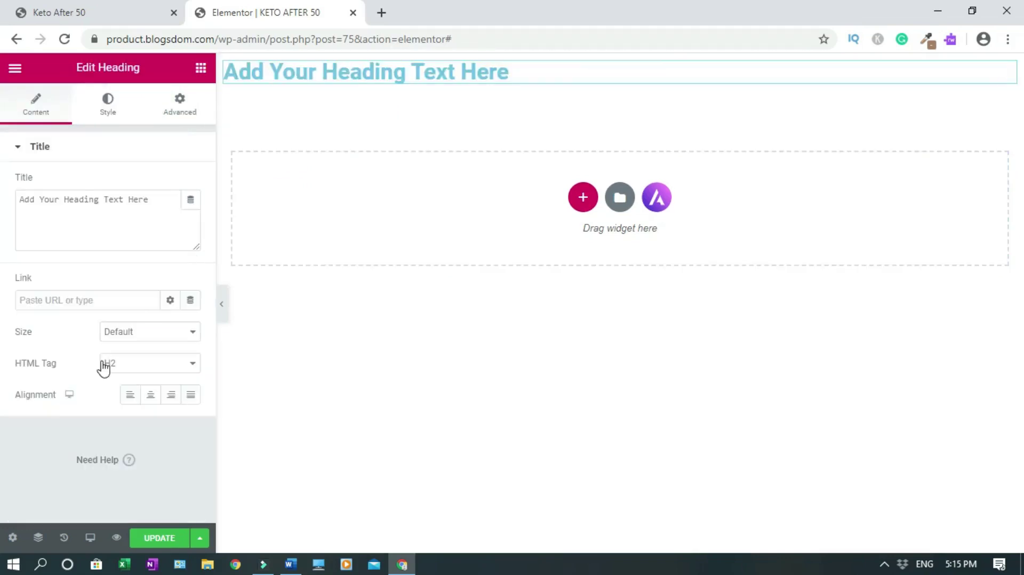
click(149, 394)
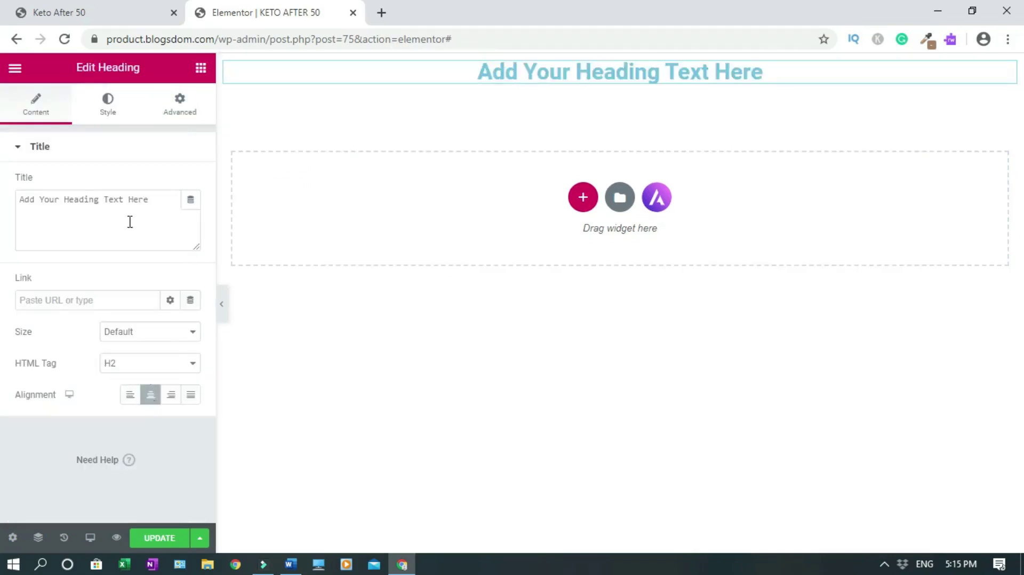
click(119, 11)
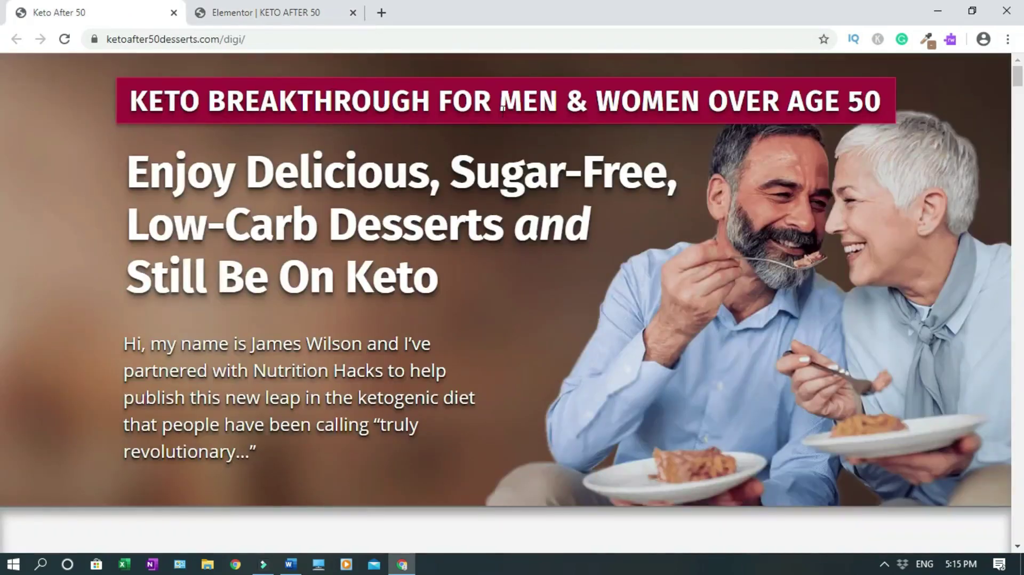
key(ctrl+Tab)
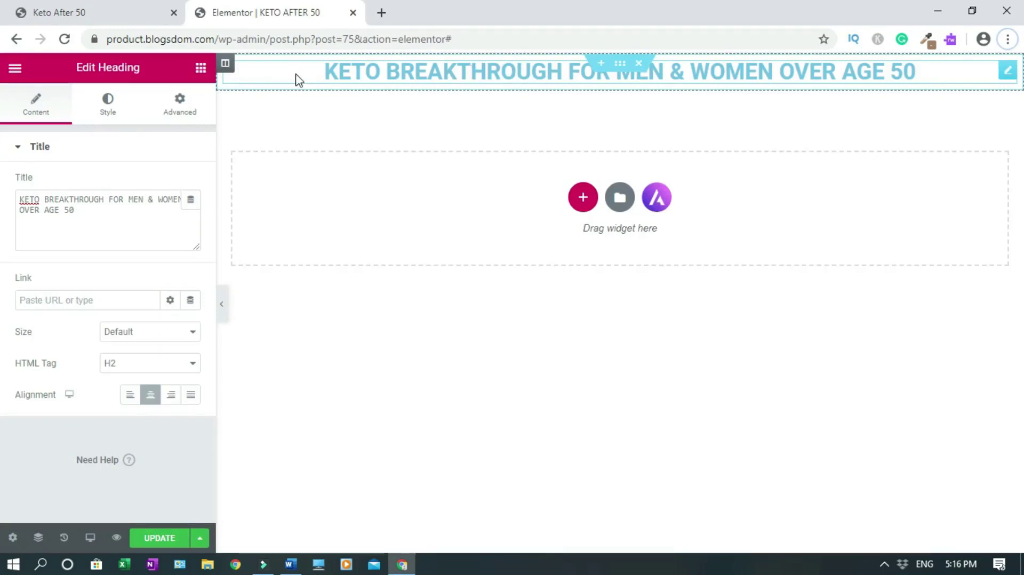
Step: Give the heading's column a classic background in #A3143A, sampled from the headline banner on the Keto After 50 page
click(226, 67)
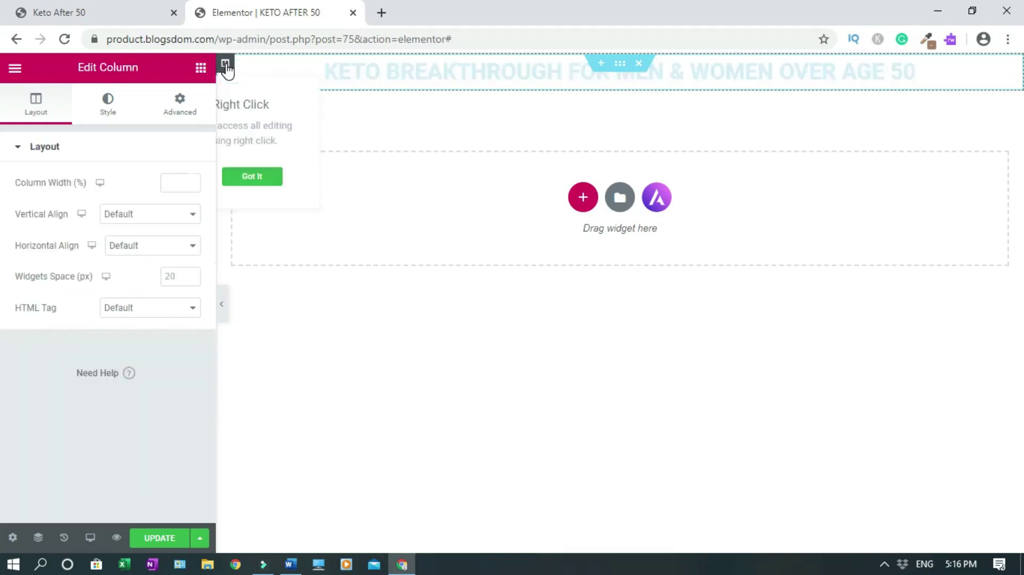
click(107, 119)
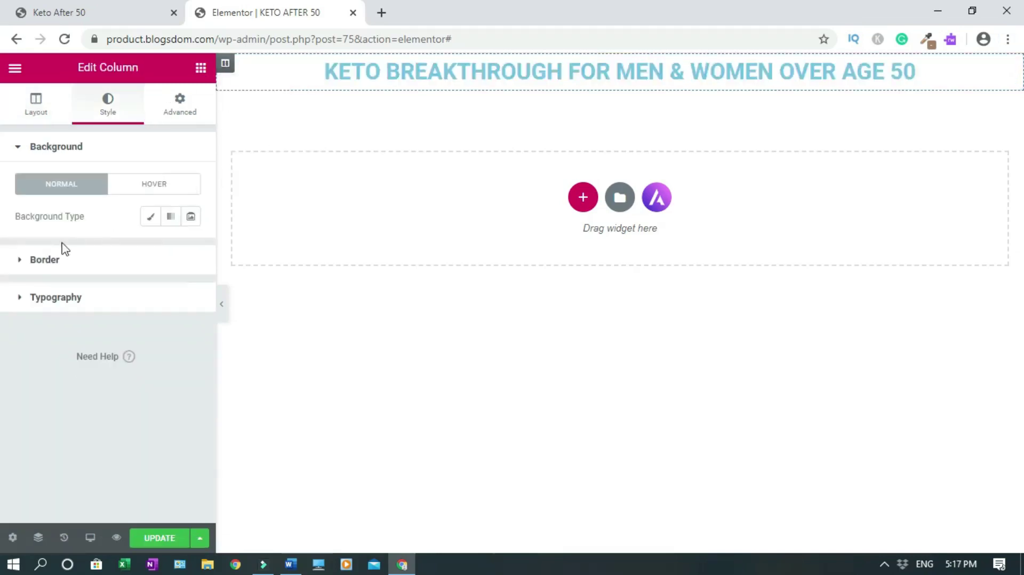
click(151, 217)
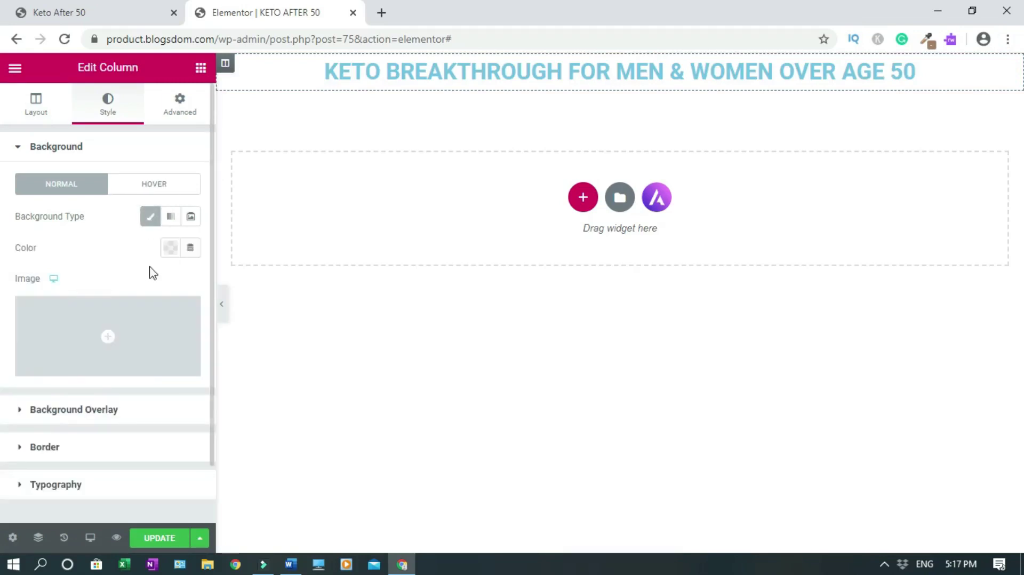
click(170, 248)
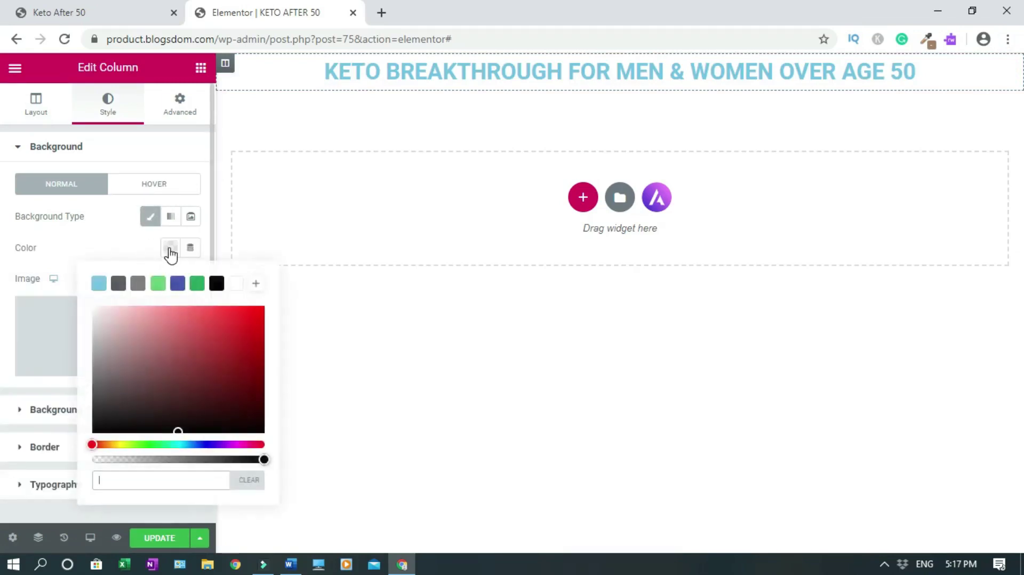
click(129, 19)
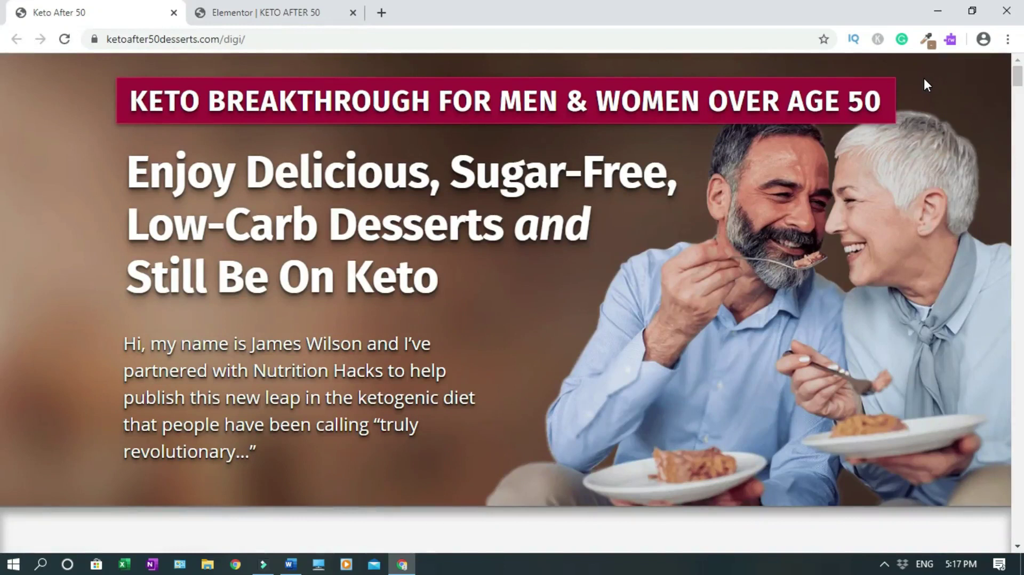
click(929, 44)
click(926, 43)
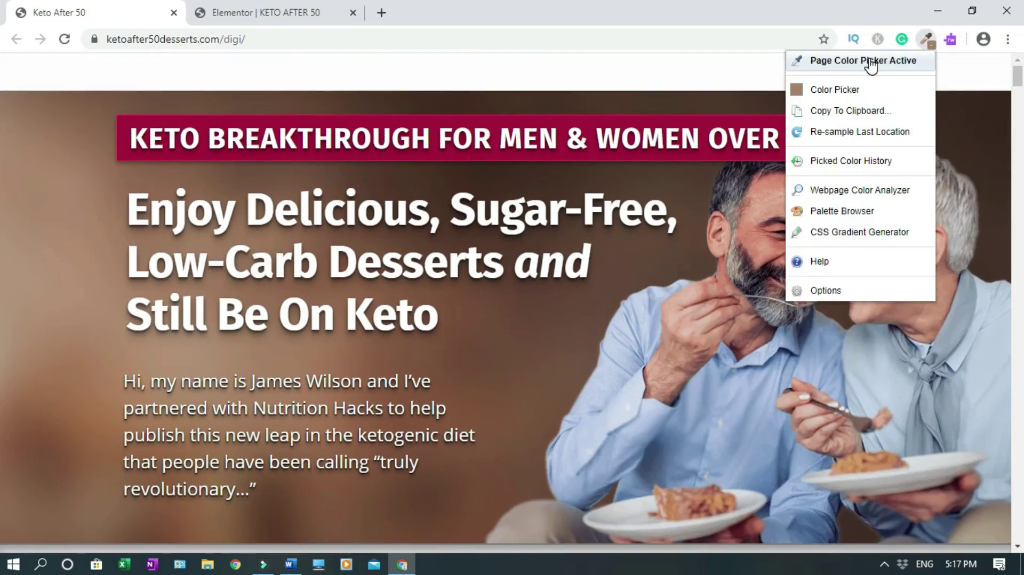
click(862, 62)
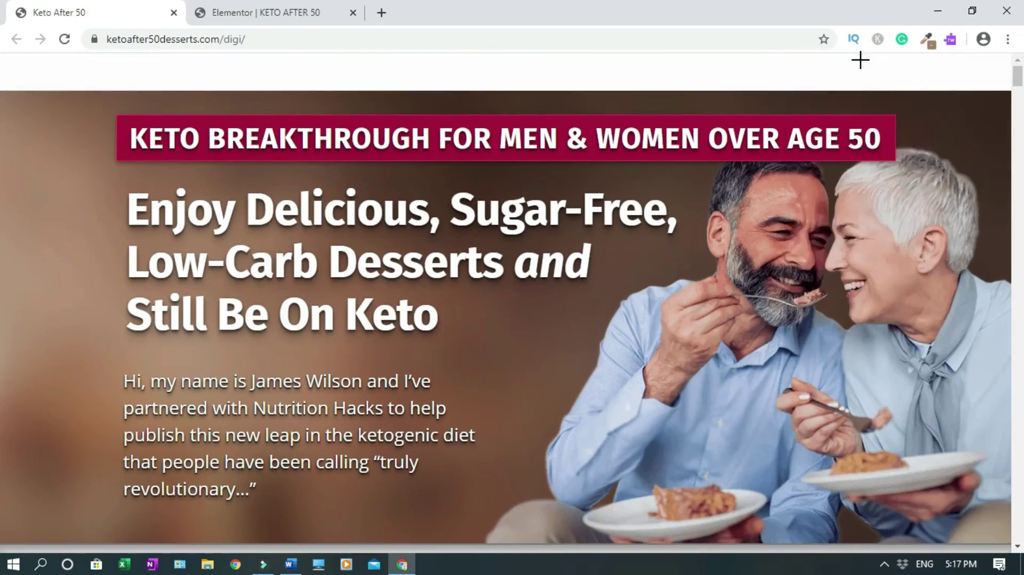
click(581, 122)
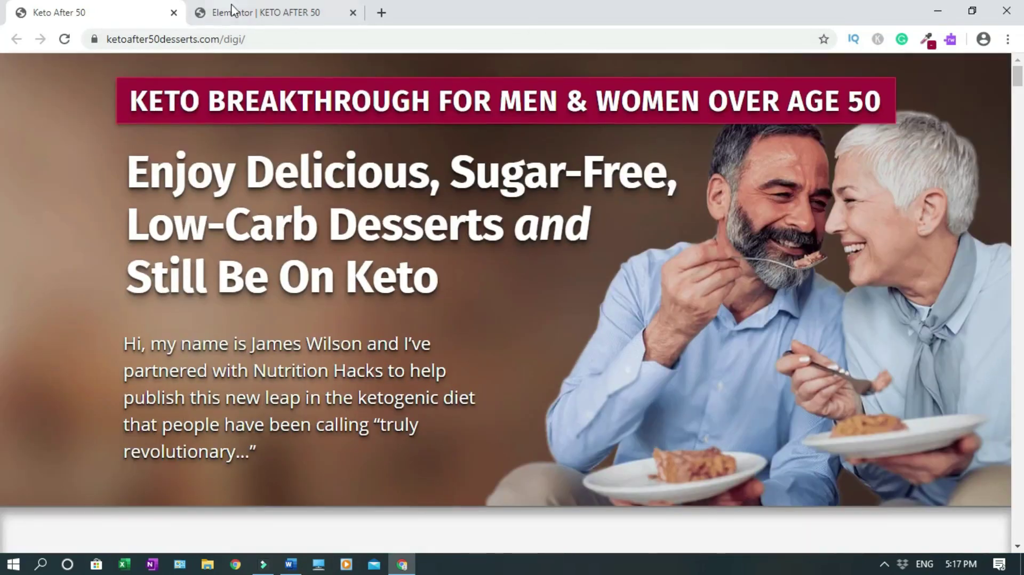
click(245, 11)
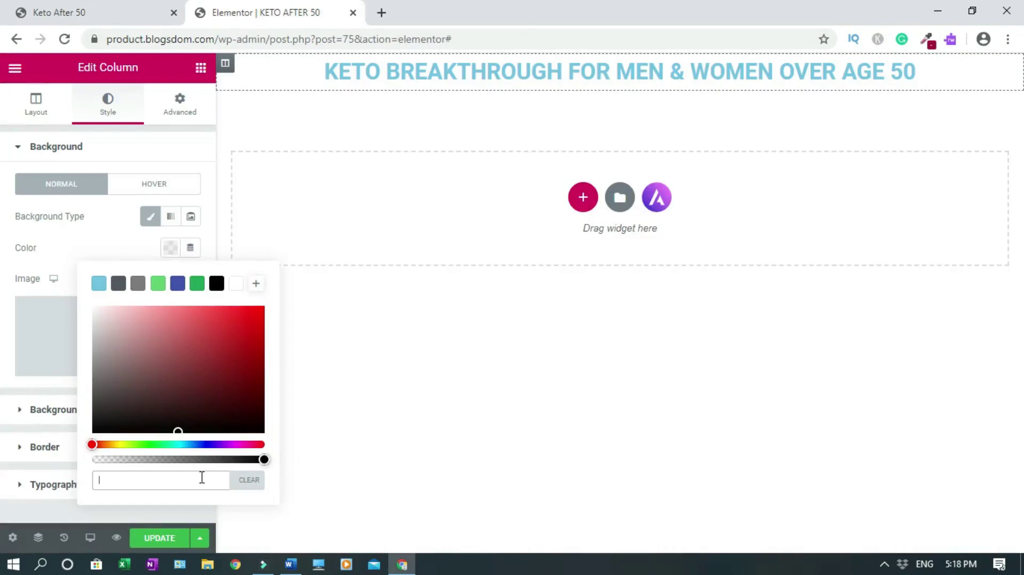
key(ctrl+v)
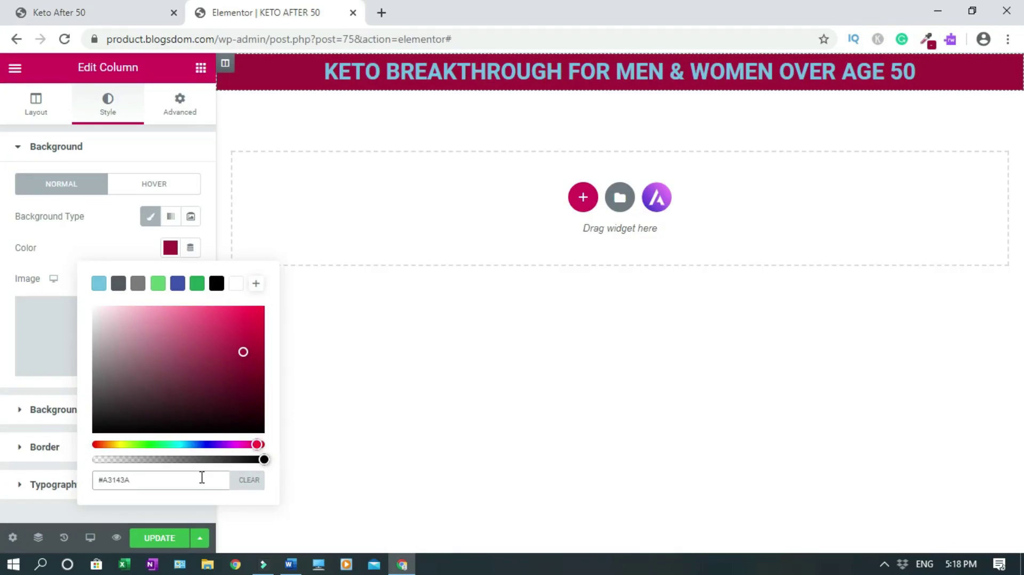
Step: Set the heading's text color to white (#FFFFFF)
click(444, 70)
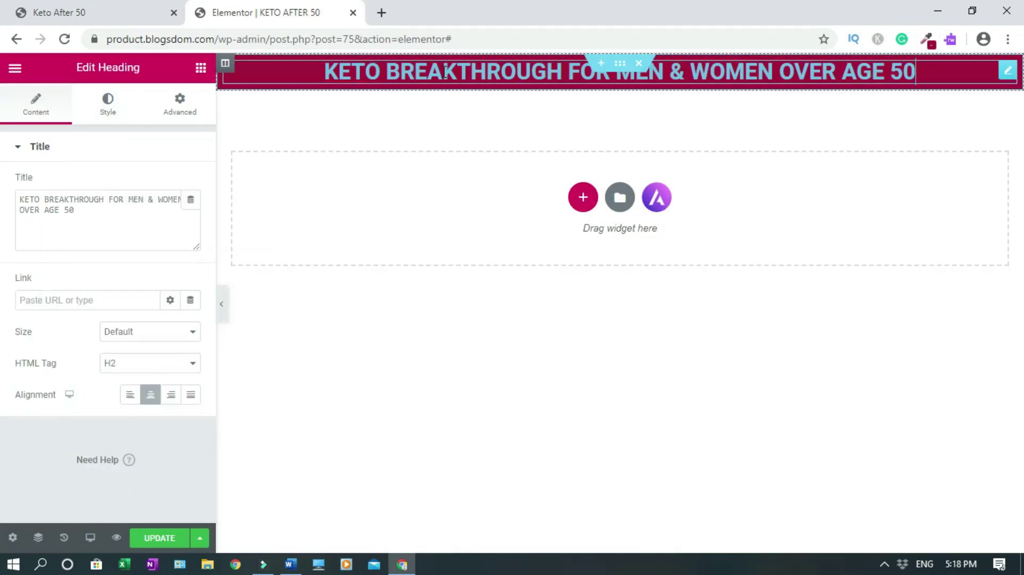
click(109, 106)
click(170, 183)
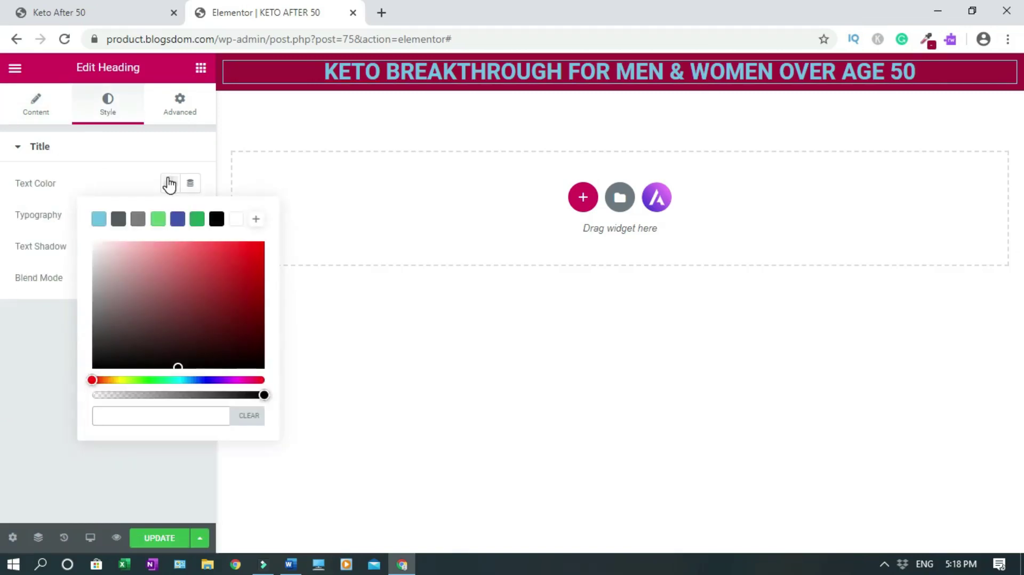
click(236, 219)
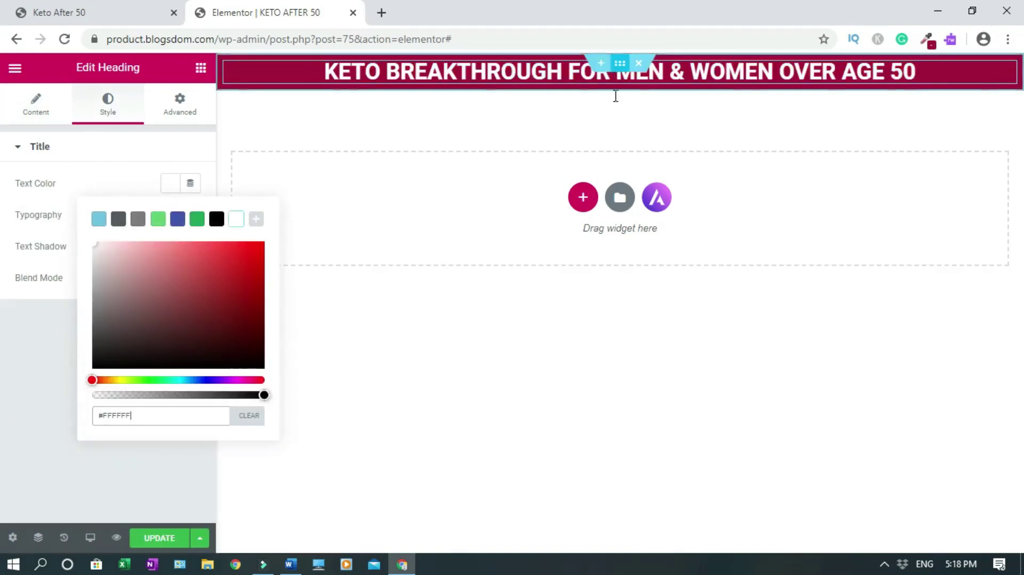
Step: Set the section's background color to #A37A5E, sampled from the brown hero background on the Keto After 50 page
key(ctrl+Tab)
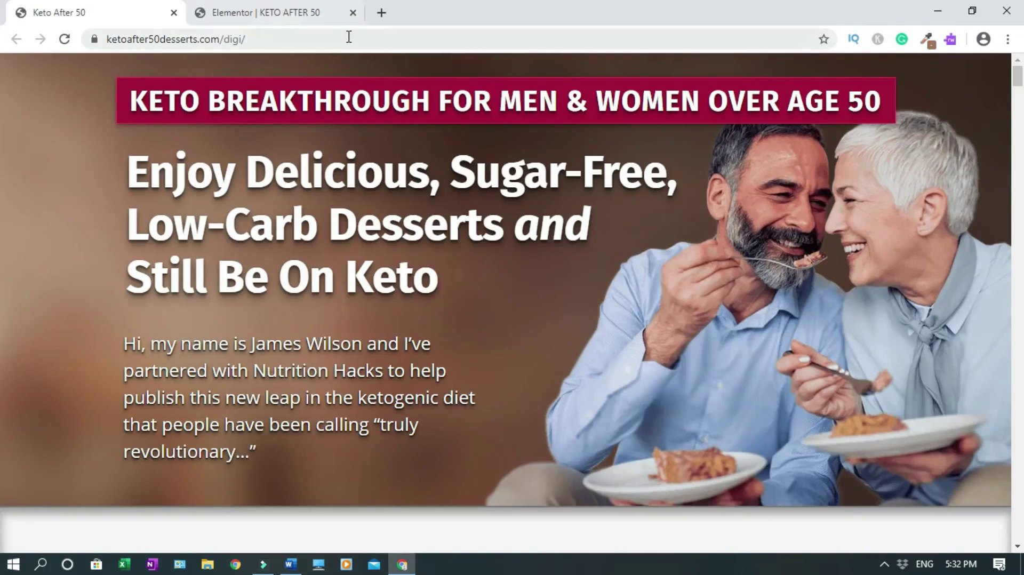
click(264, 13)
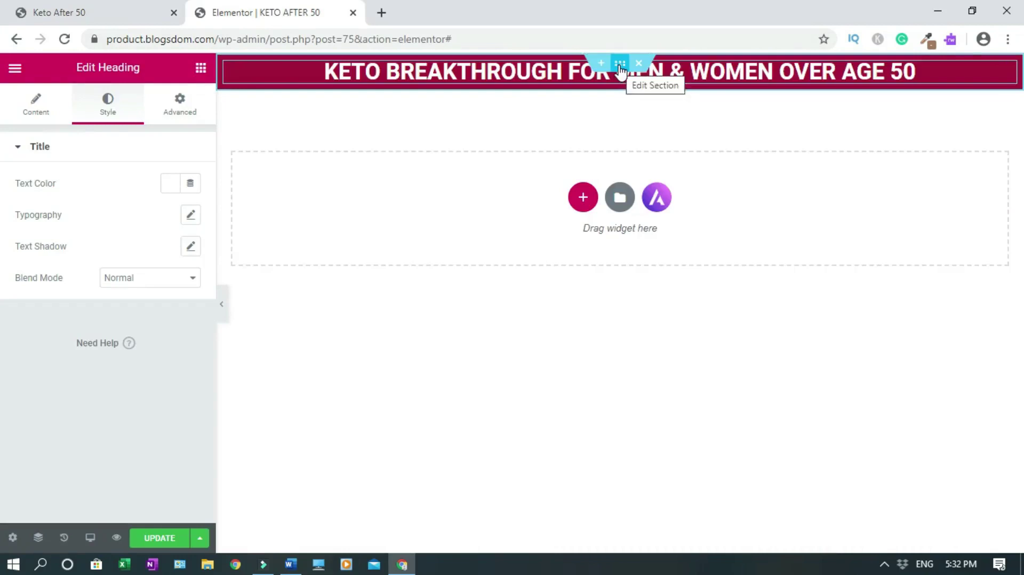
click(331, 137)
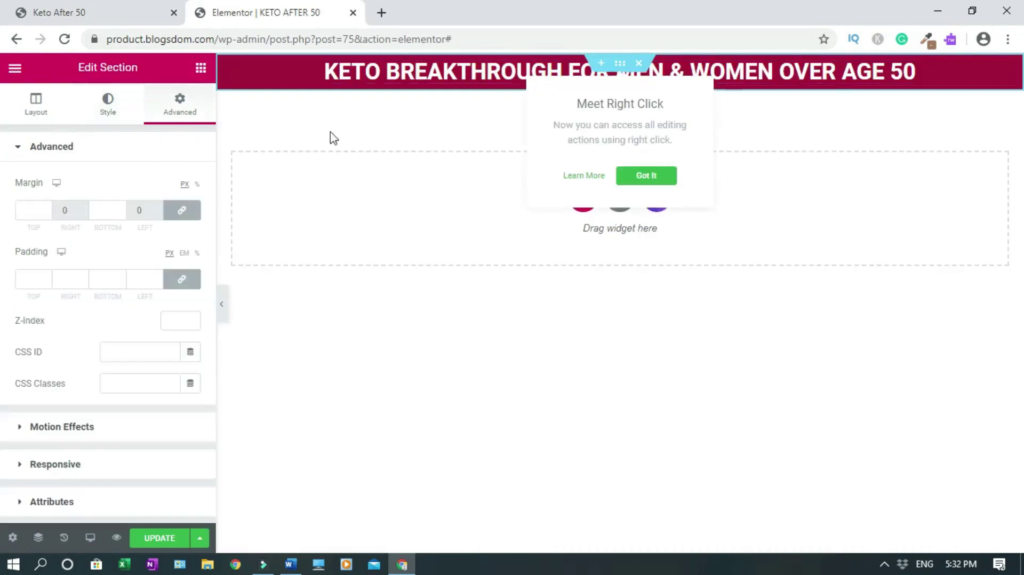
click(108, 113)
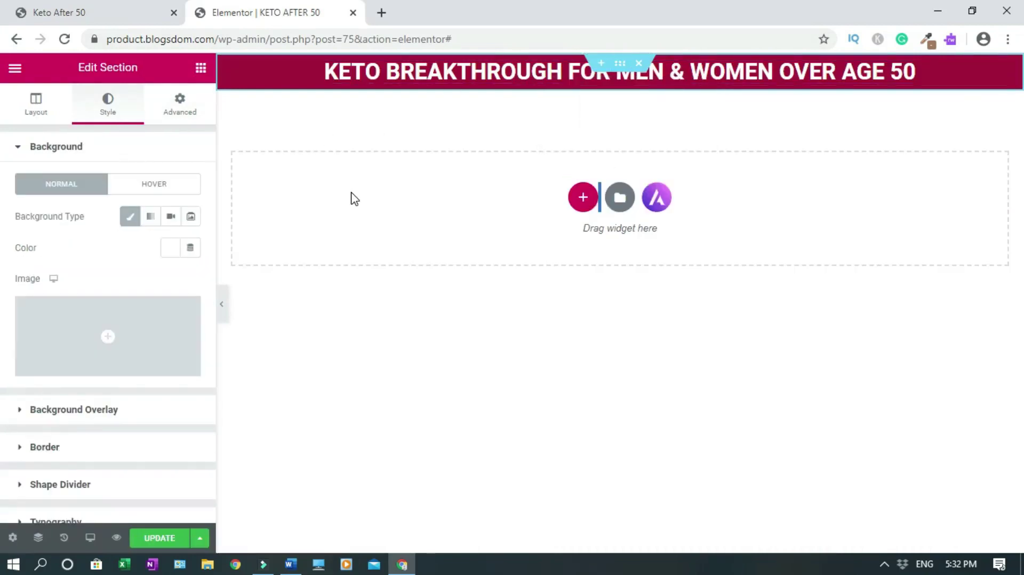
click(94, 7)
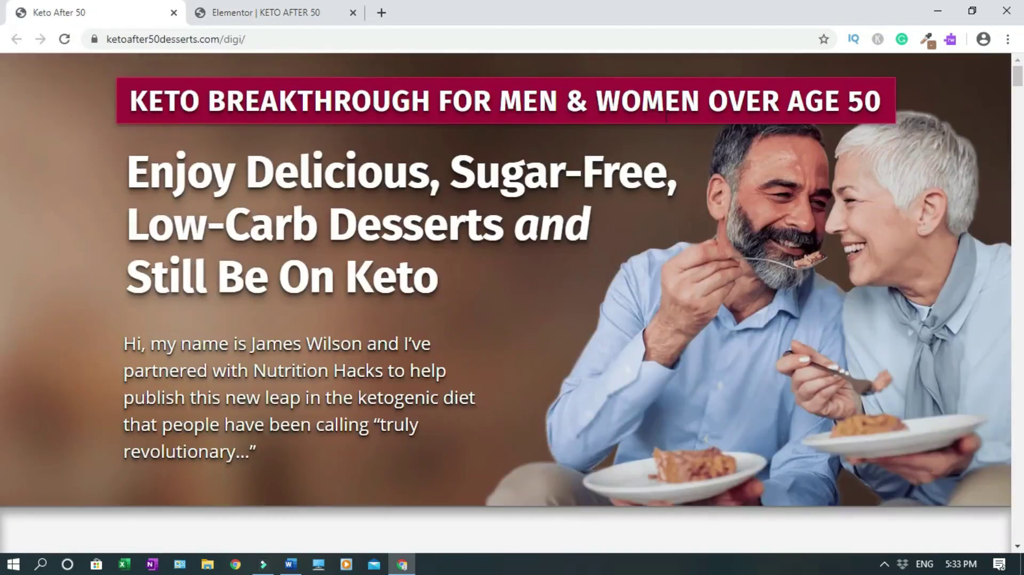
click(925, 41)
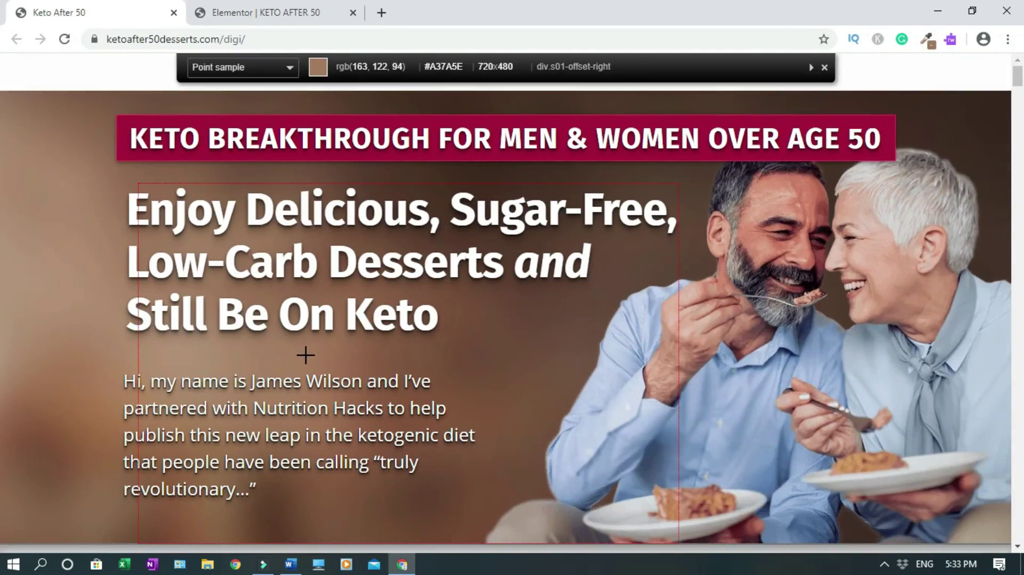
click(306, 354)
click(236, 14)
click(170, 247)
key(ctrl+v)
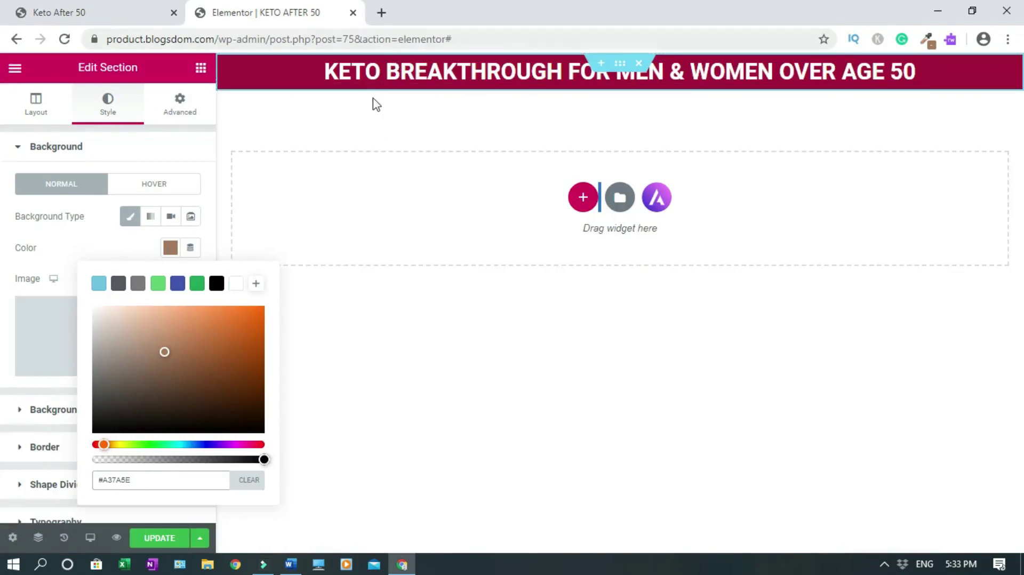
Step: Set the headline banner section's padding to 15 px on all sides, leaving its top and bottom margins blank
click(181, 109)
click(180, 108)
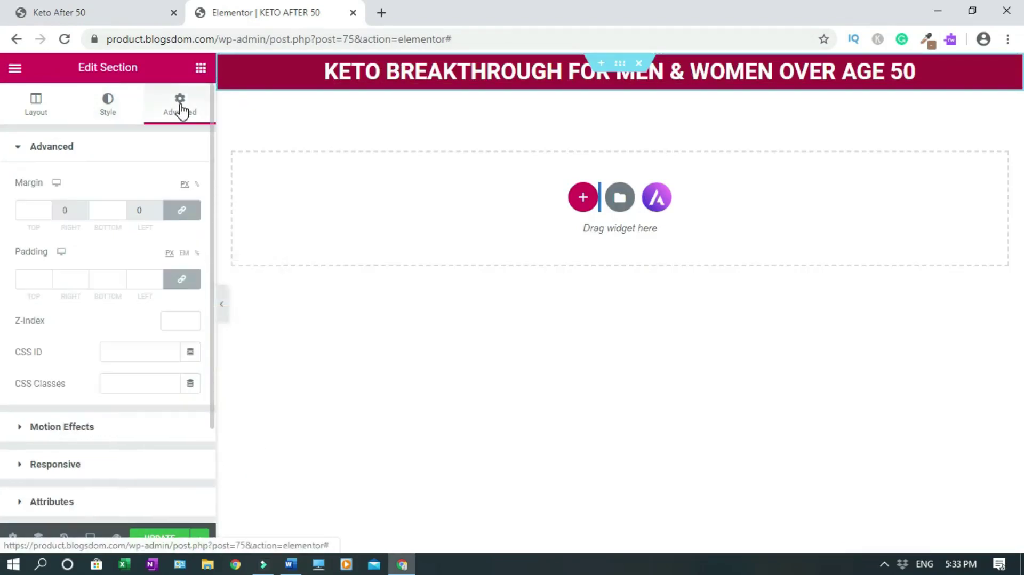
click(40, 209)
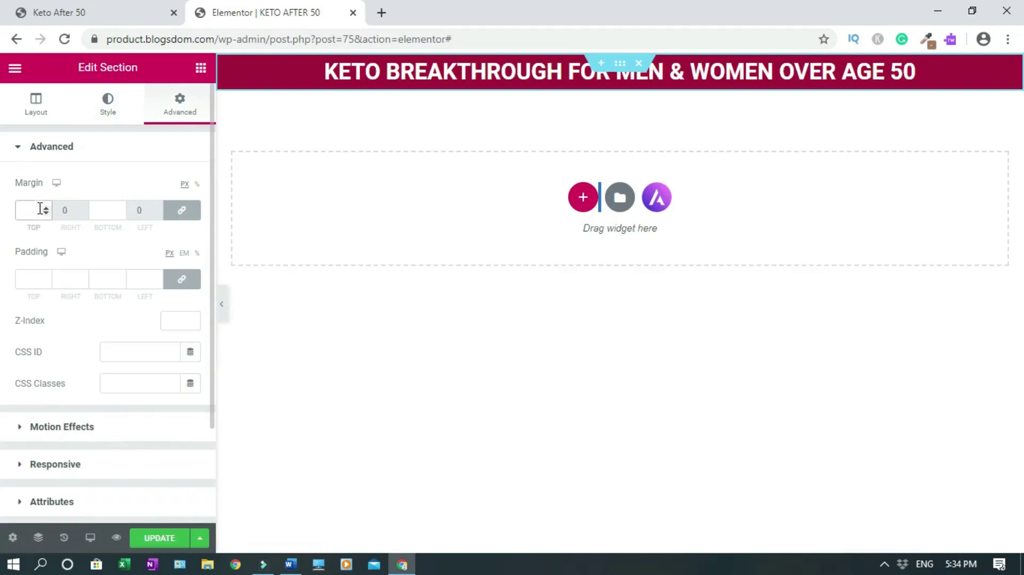
text(15)
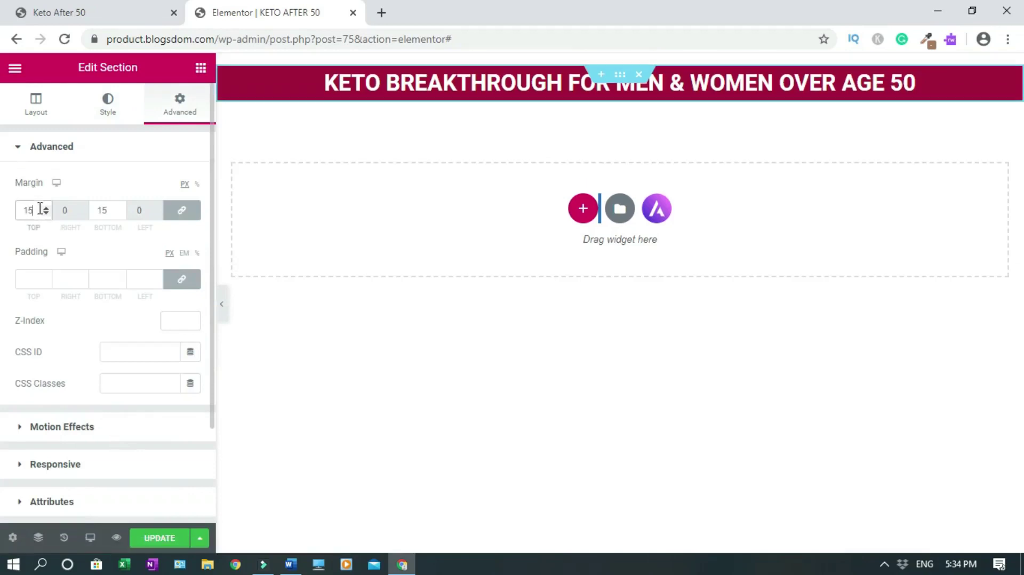
click(30, 281)
text(15)
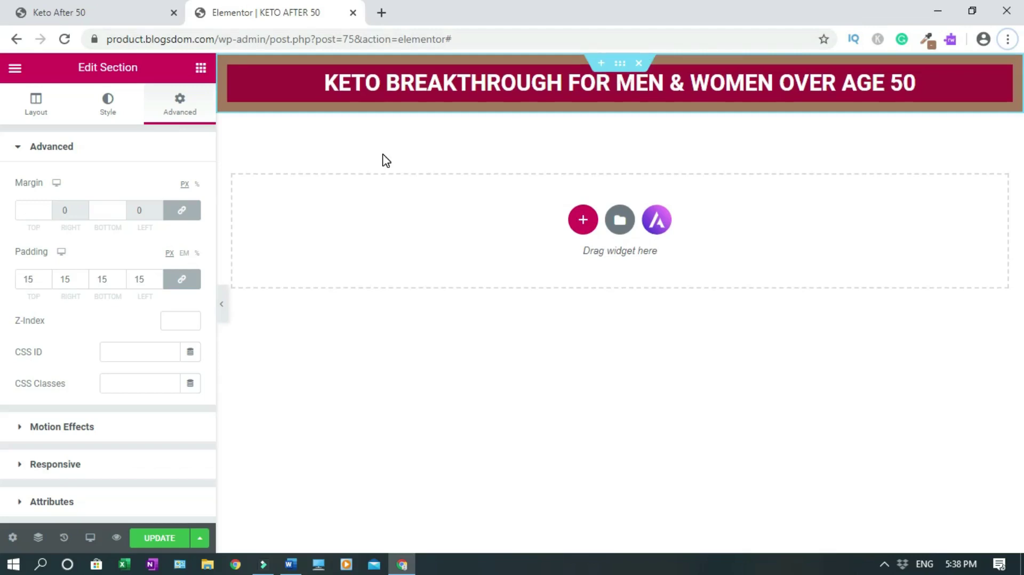
Step: Add a single-column section below the banner, stretch it, and set its content width to Full Width
click(101, 15)
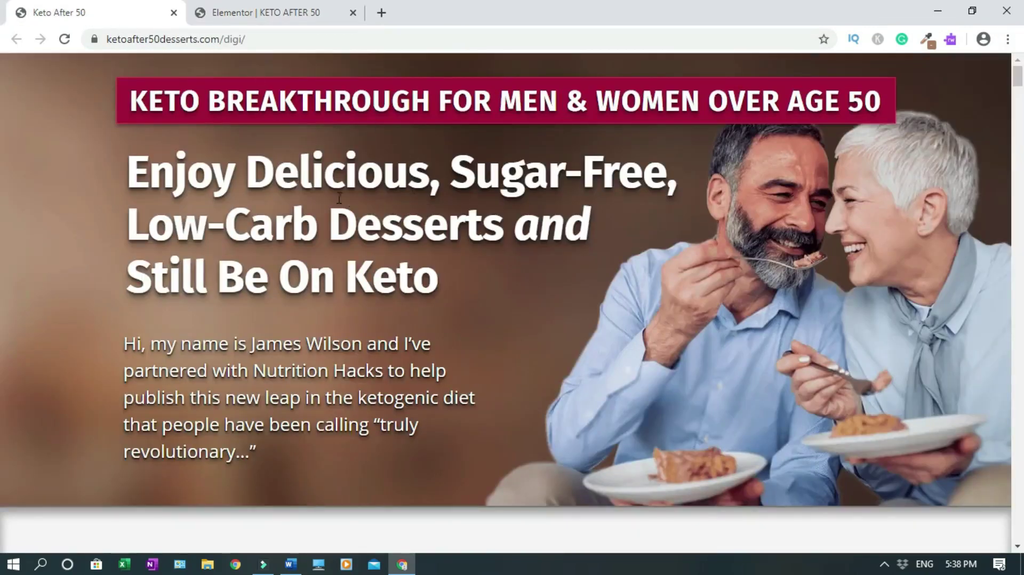
click(285, 11)
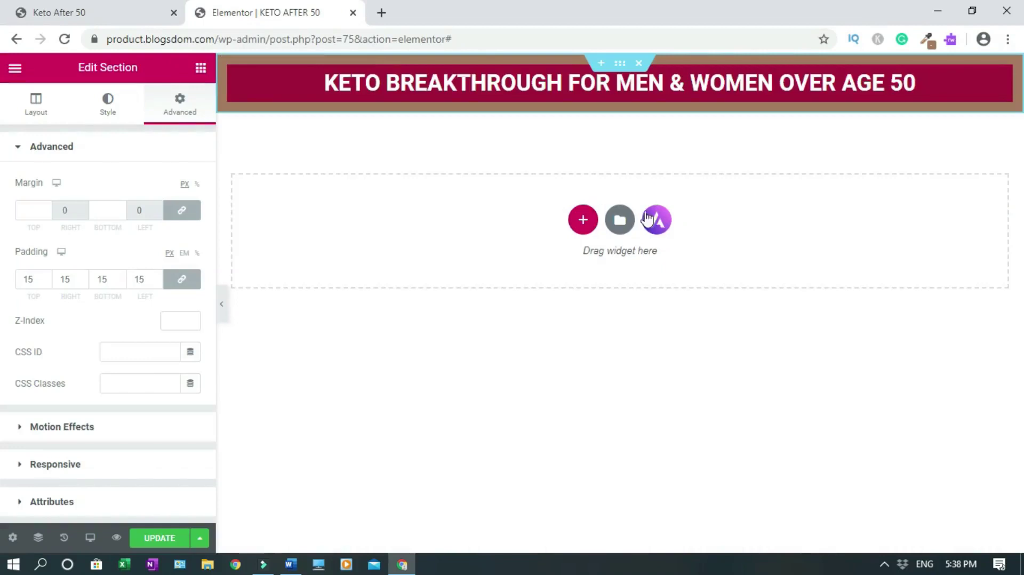
click(584, 224)
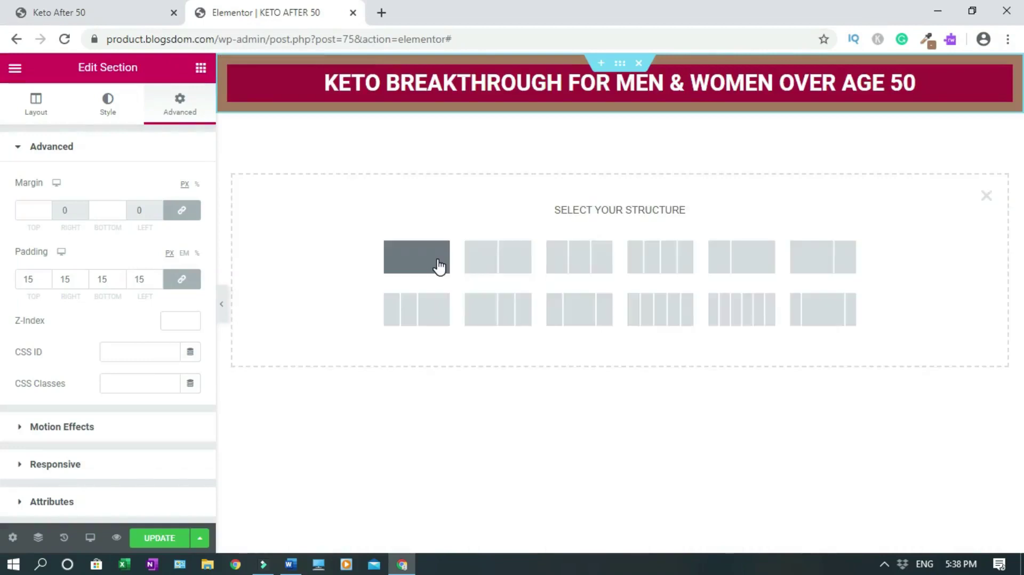
click(416, 257)
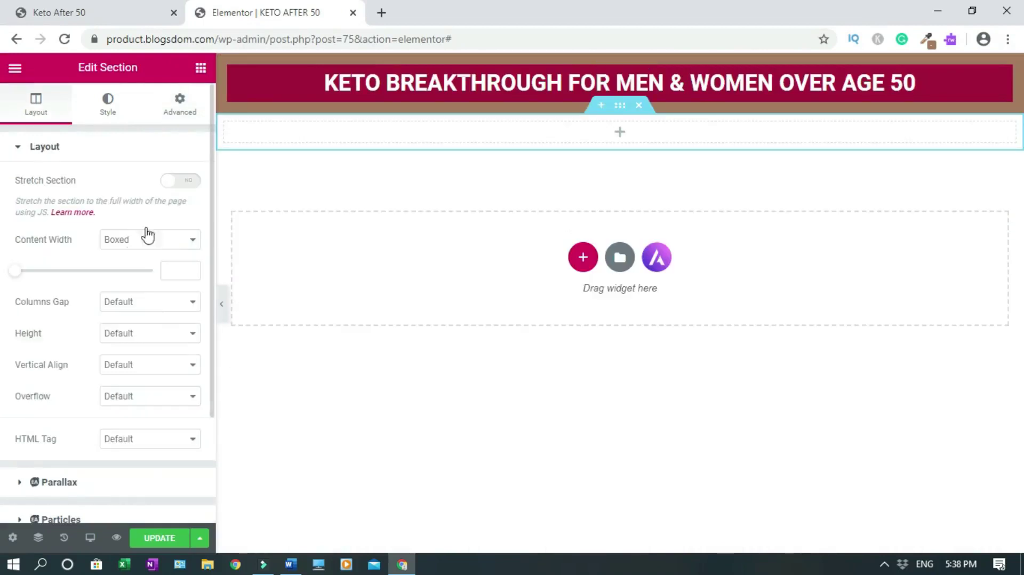
click(192, 181)
click(190, 240)
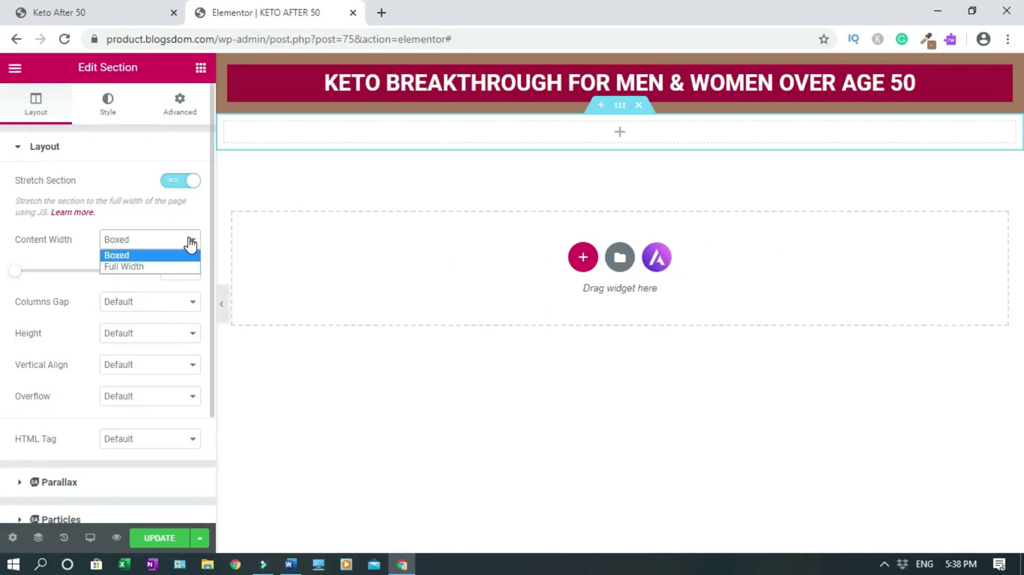
click(145, 267)
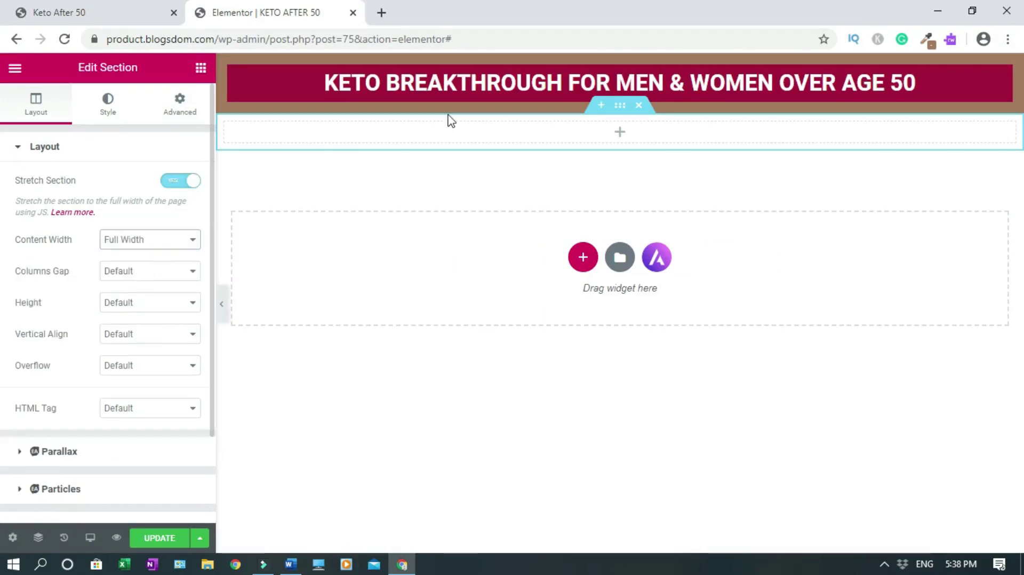
Step: Add a Heading widget to the new section and centre it
click(201, 72)
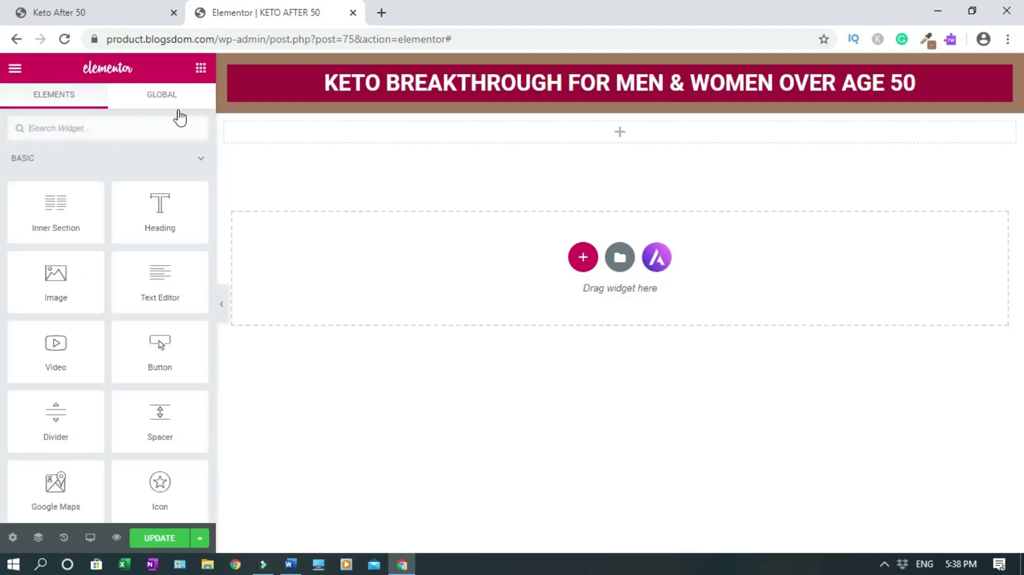
drag(152, 204, 376, 131)
drag(375, 132, 375, 132)
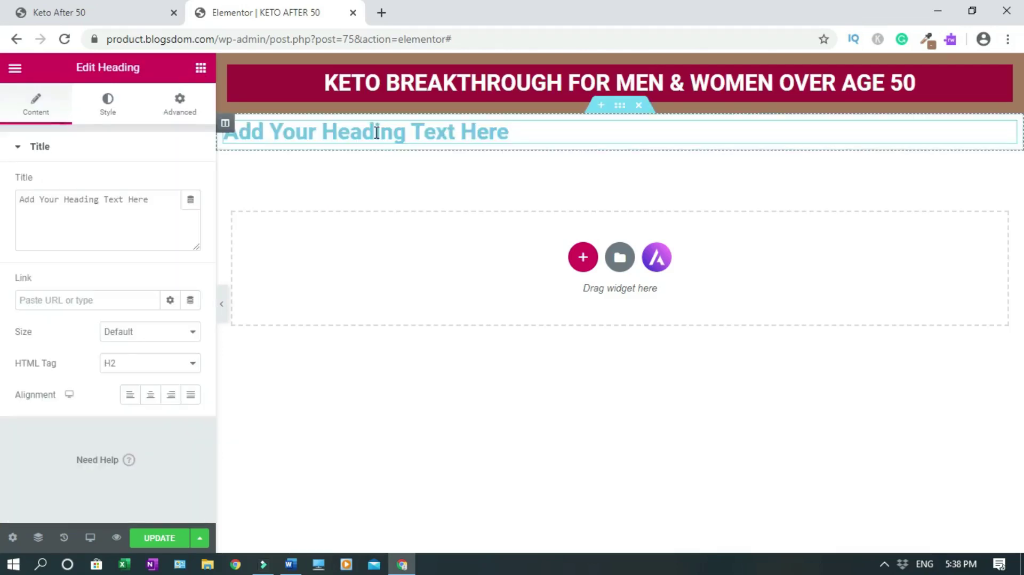
click(150, 395)
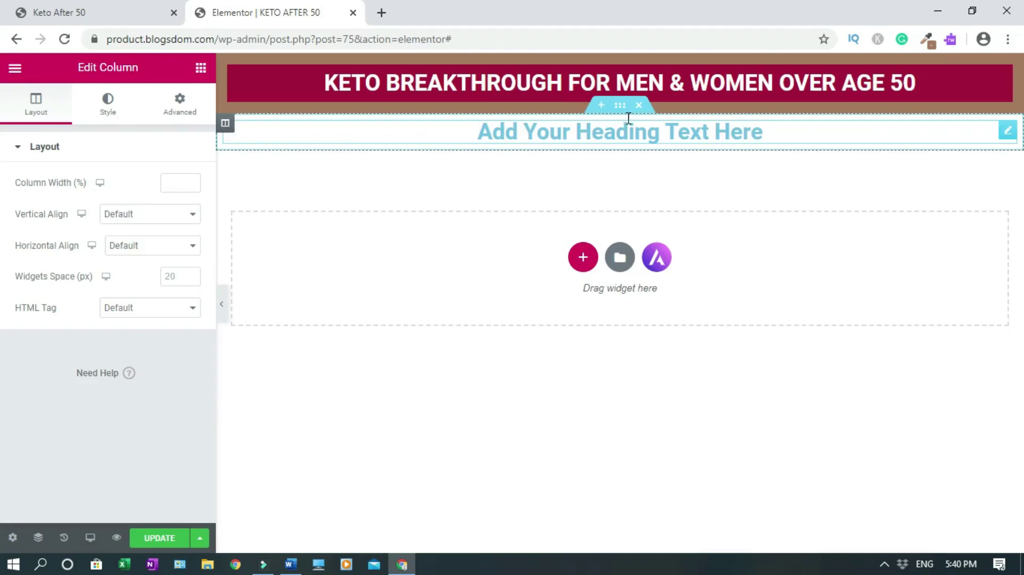
Step: Give the new section a classic background in #A37A5E, sampled from the brown area around the headline banner
click(619, 107)
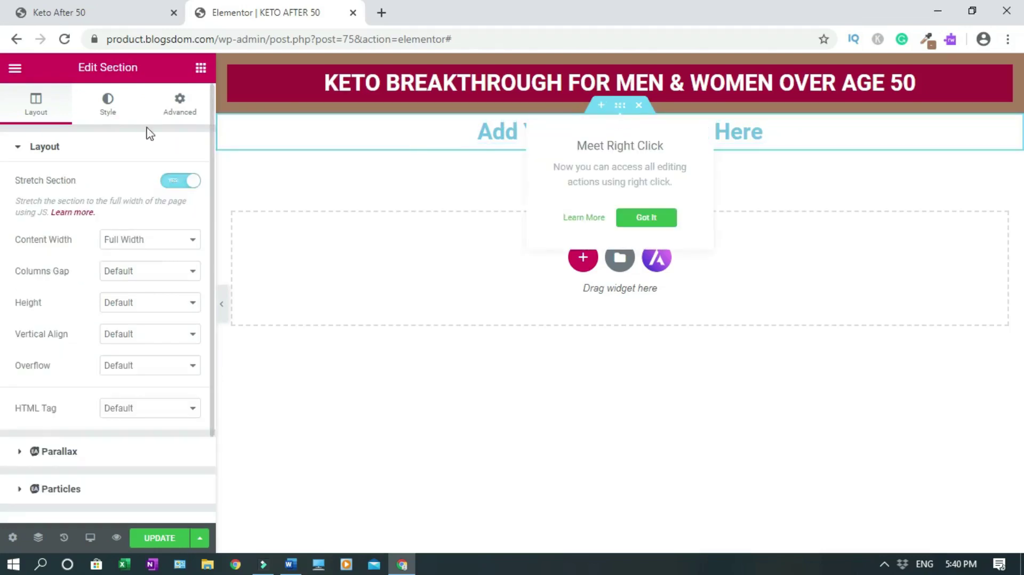
click(109, 105)
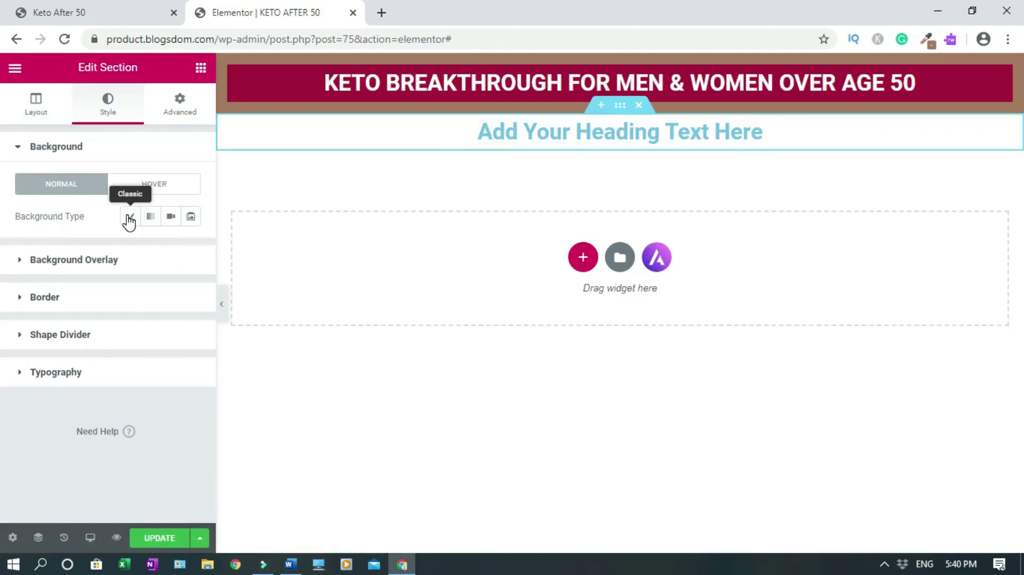
click(129, 219)
click(171, 248)
click(928, 40)
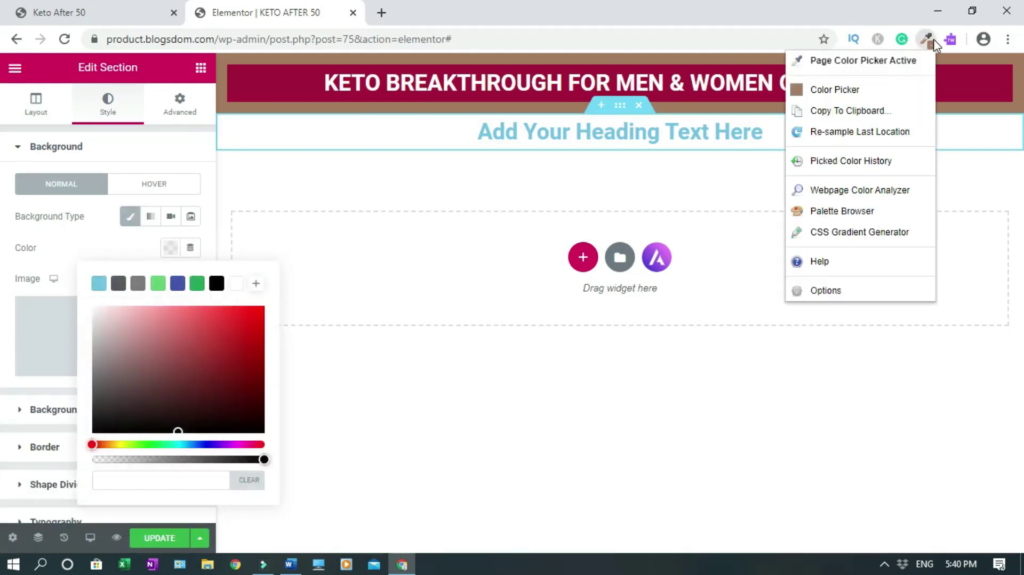
click(890, 62)
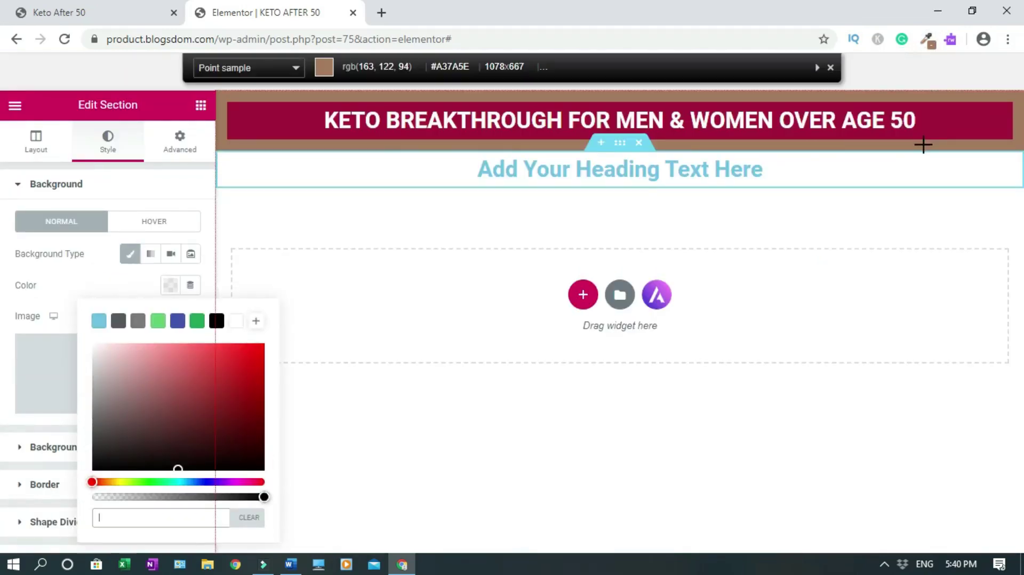
click(923, 144)
click(168, 249)
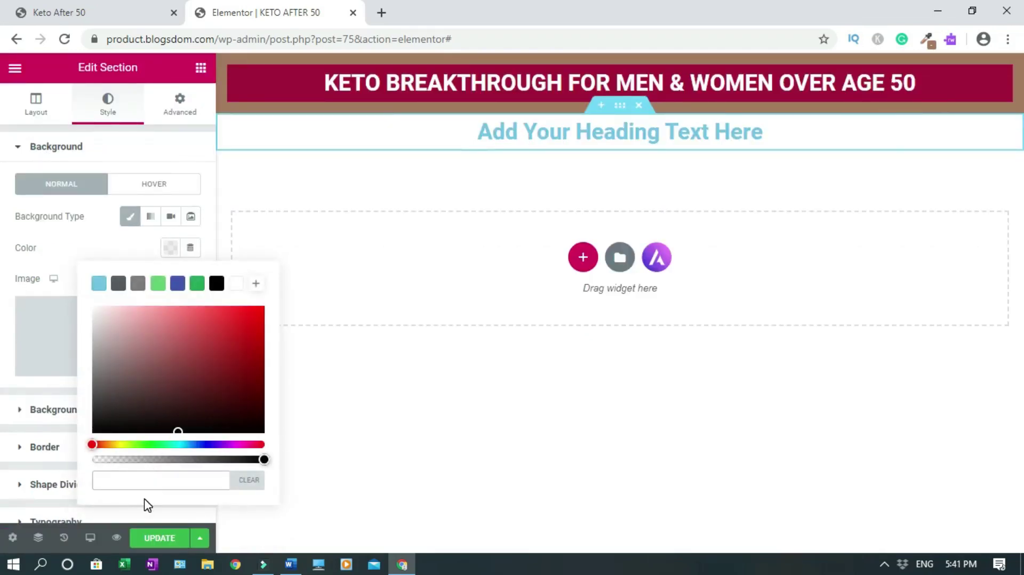
text(#A37A5E)
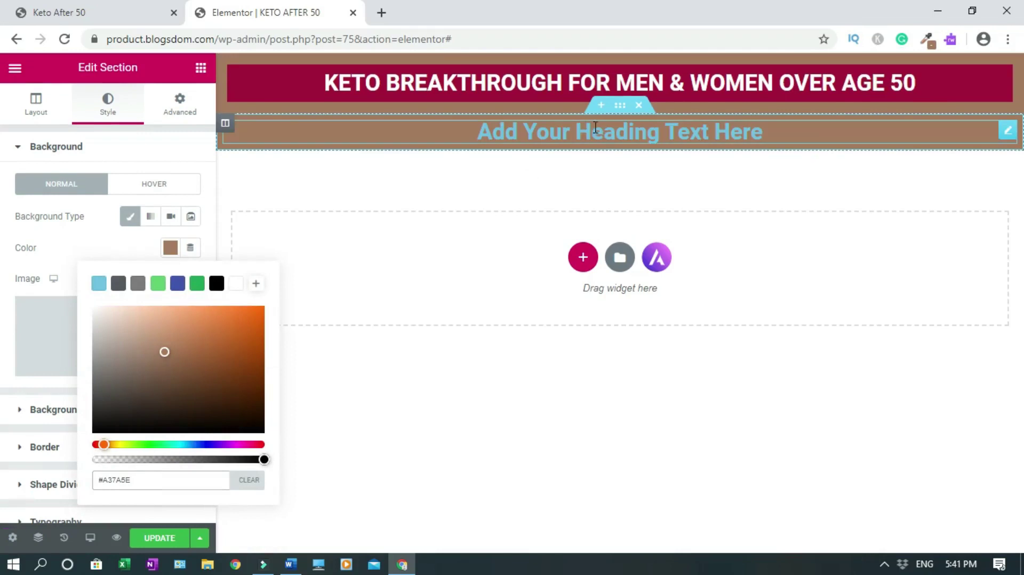
Step: Add a Spacer widget above the placeholder heading and compare the layout with the Keto After 50 page
click(318, 196)
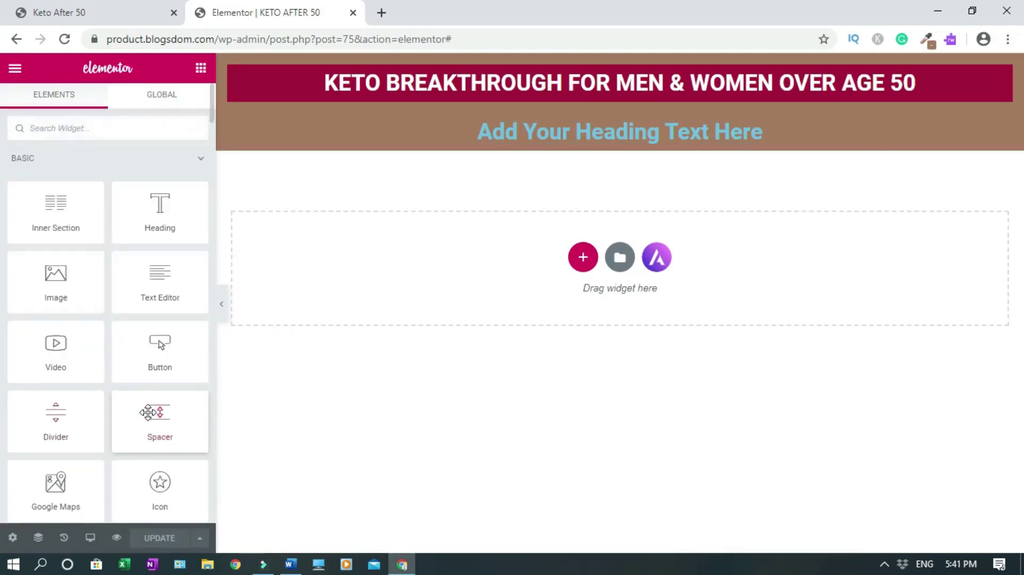
drag(148, 412, 485, 122)
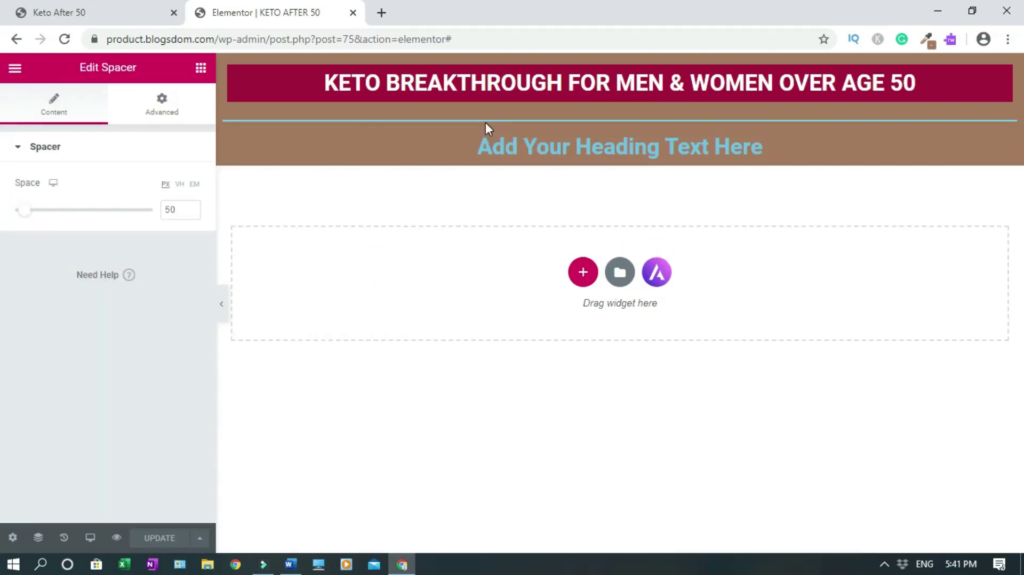
click(119, 13)
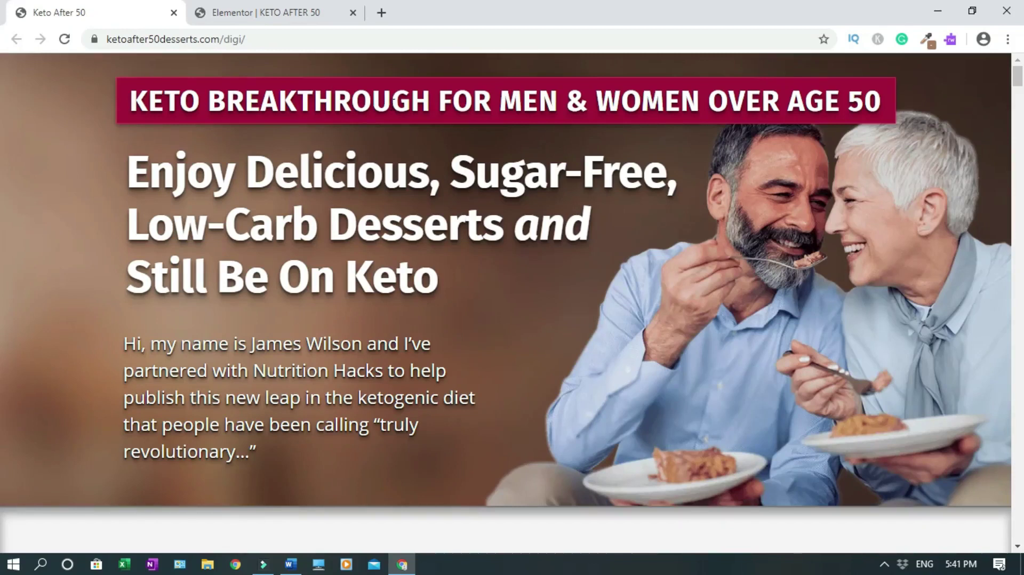
click(229, 13)
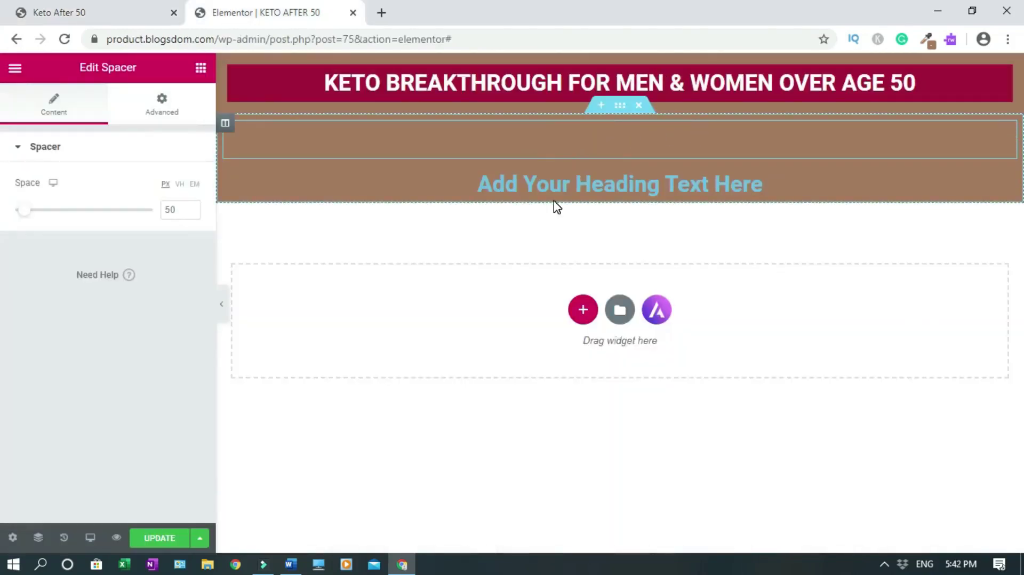
Step: Replace the placeholder heading with the reference text "Enjoy Delicious, Sugar-Free, Low-Carb Desserts and Still Be On Keto", split over three lines
click(106, 7)
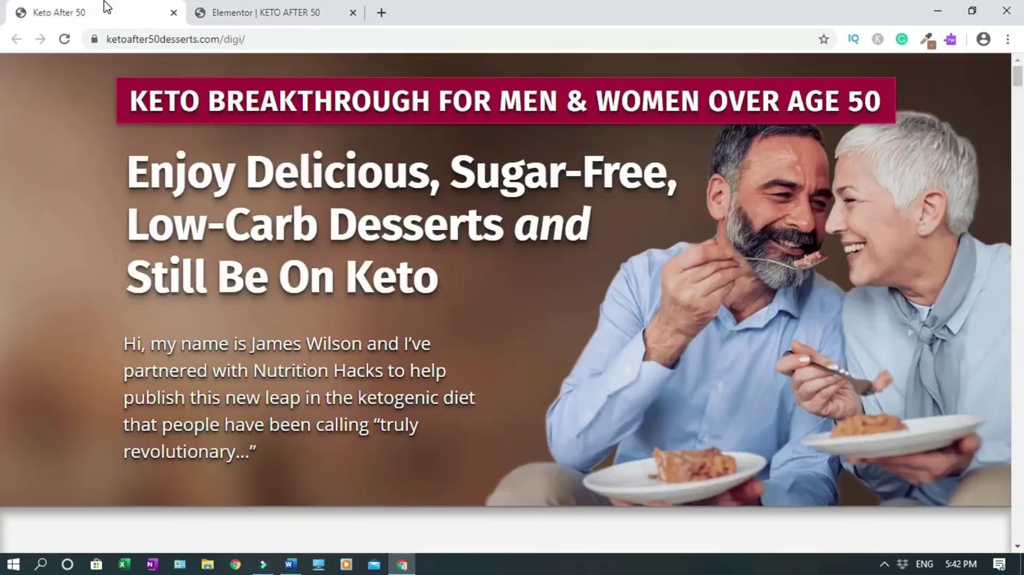
click(267, 13)
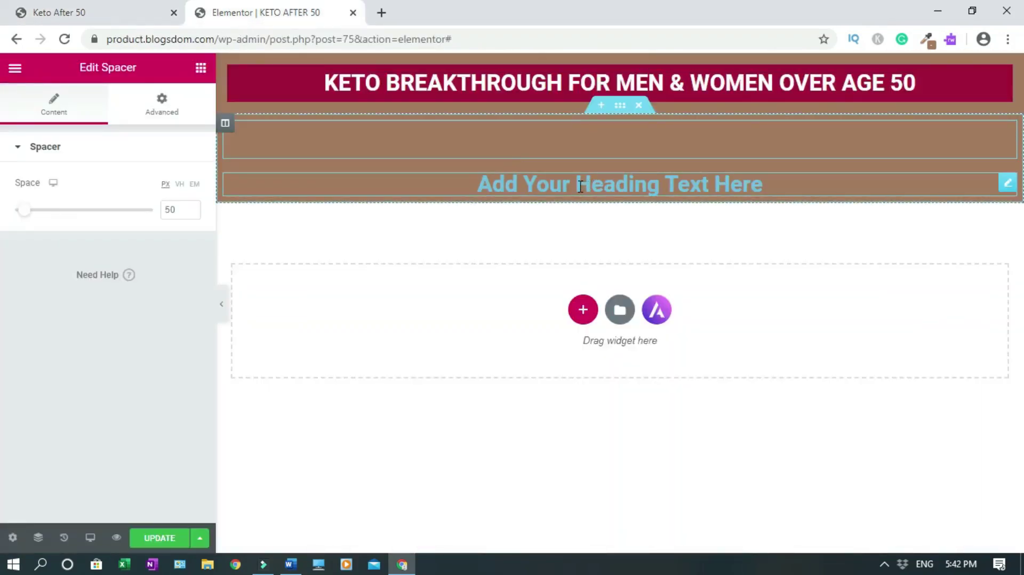
key(ctrl+Page_Up)
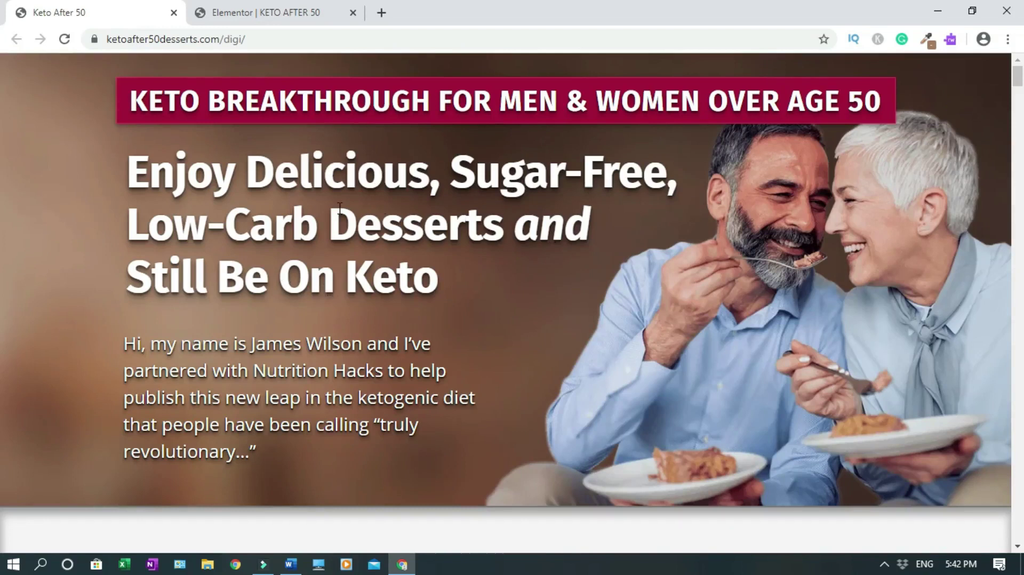
click(244, 13)
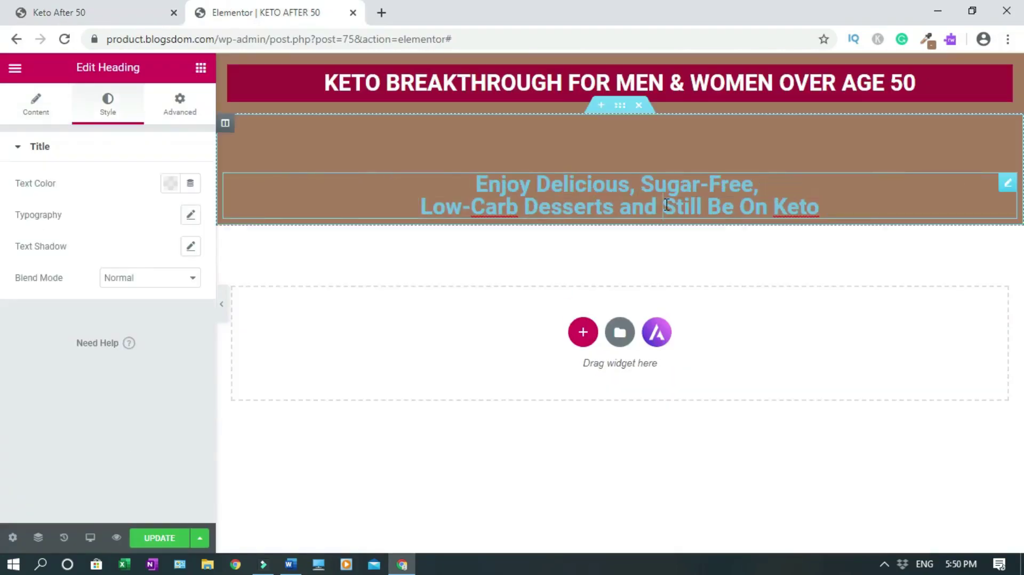
key(Return)
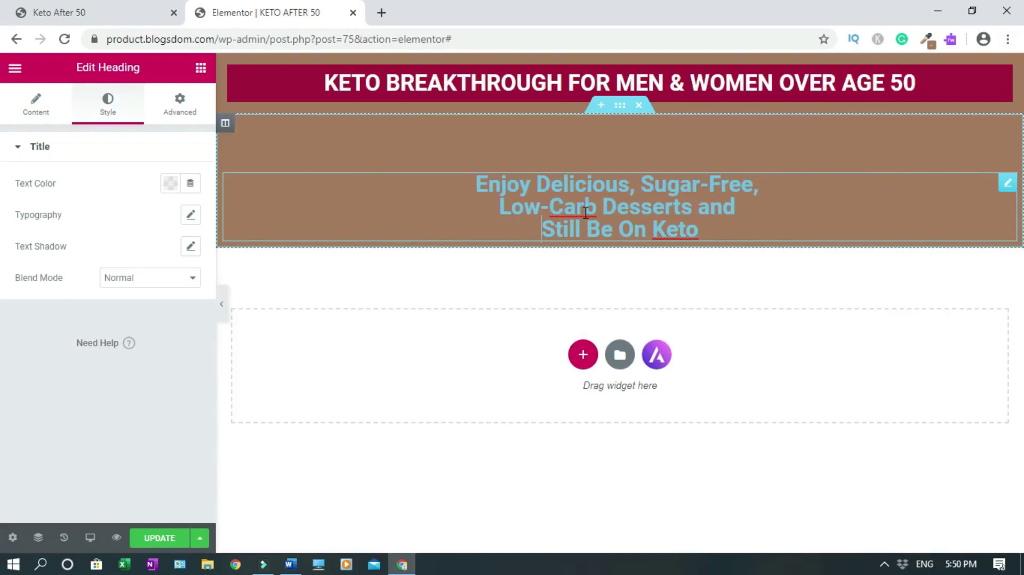
Step: Set the three-line heading's font size to 50 px and its text color to white (#FFFFFF)
click(191, 215)
scroll(25, 288, down, 1)
drag(27, 281, 54, 283)
click(180, 277)
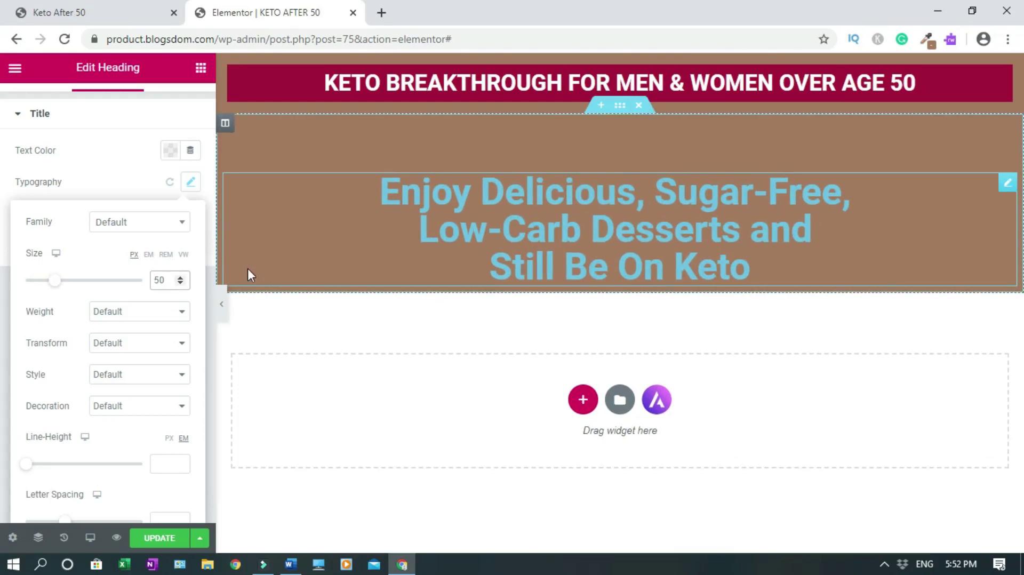
click(170, 152)
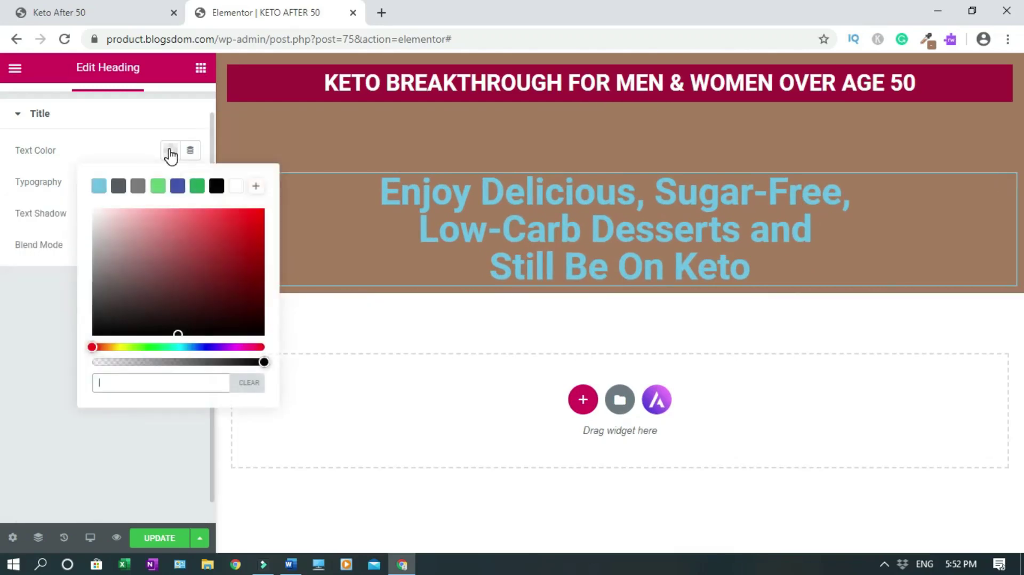
click(238, 188)
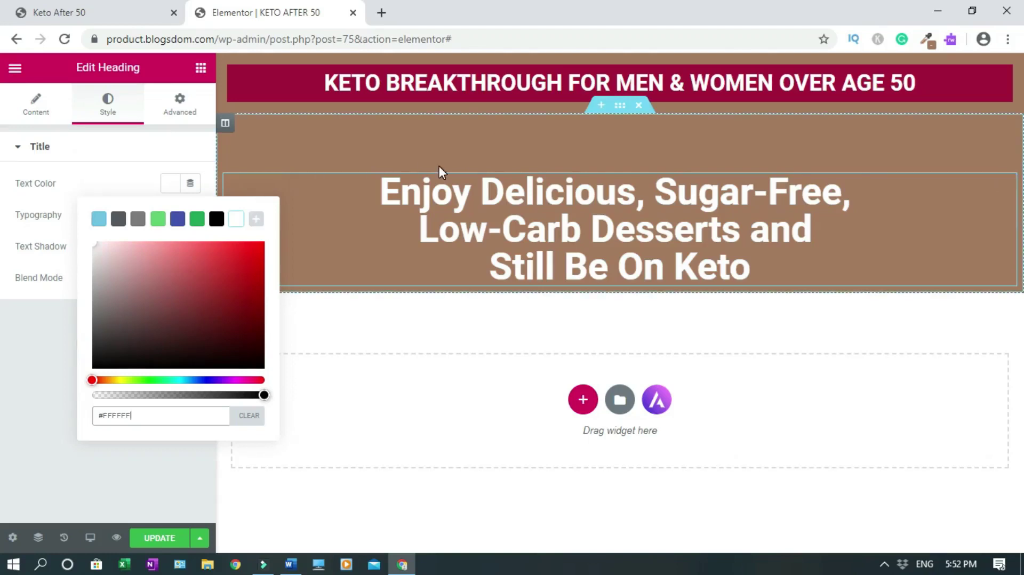
Step: Delete the Spacer widget above the three-line heading and update the page
click(647, 197)
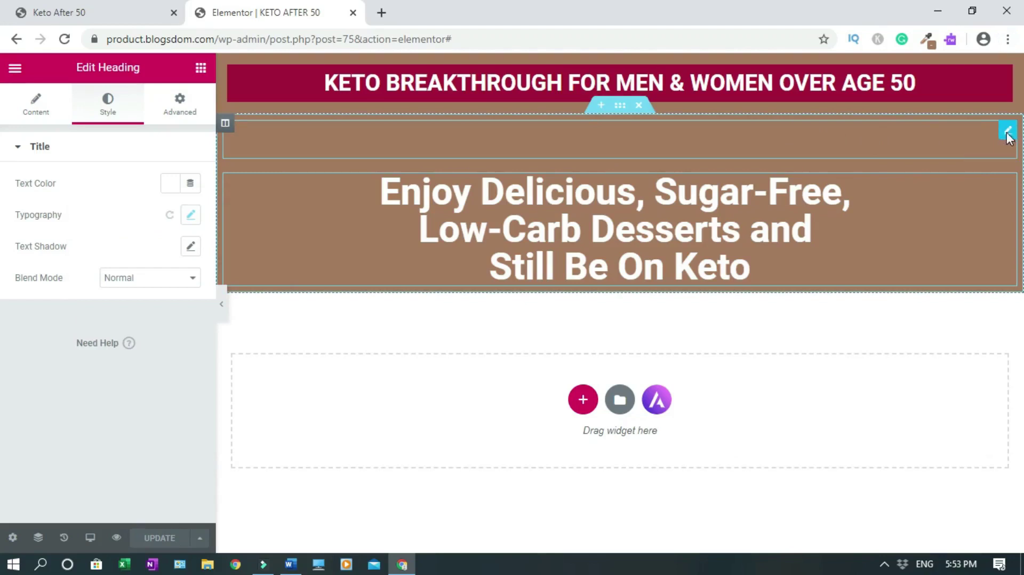
right_click(1007, 137)
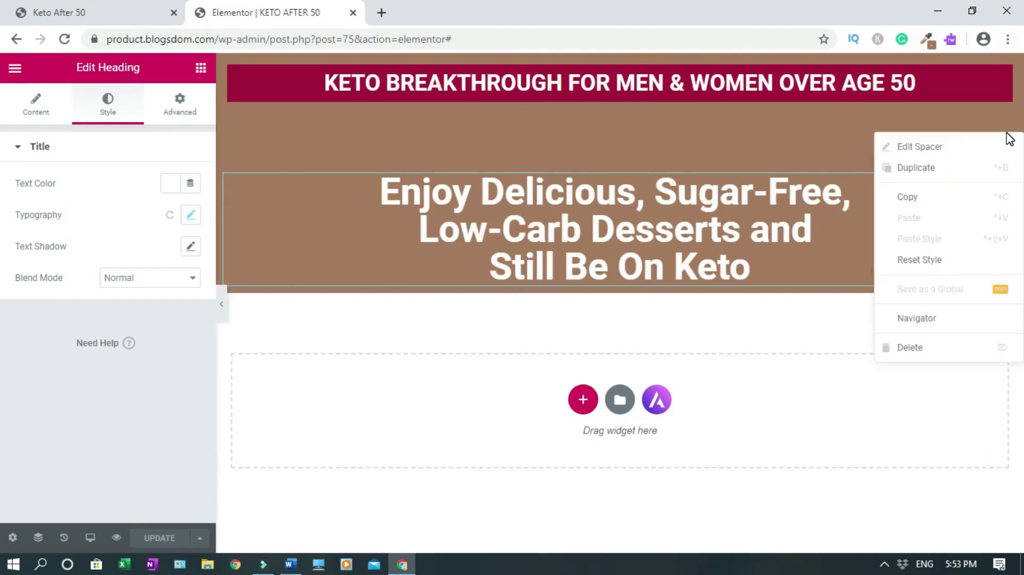
click(912, 348)
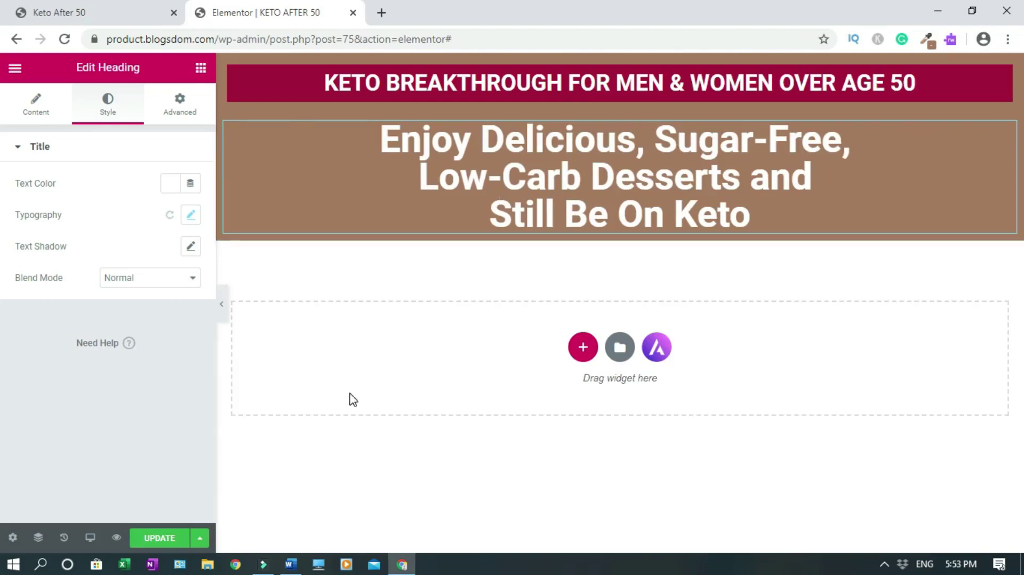
click(156, 538)
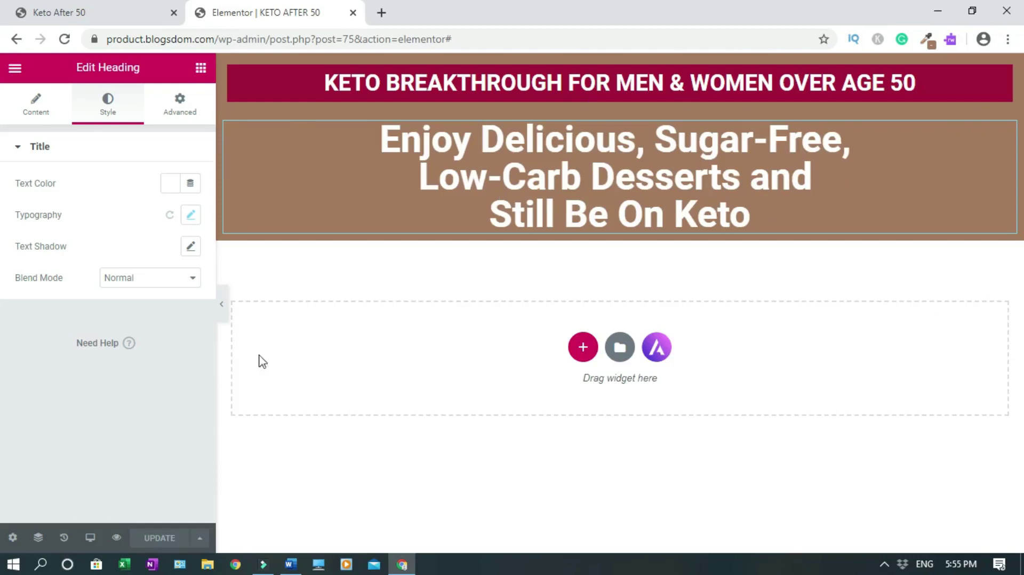
Step: Add a two-column section below the hero heading, with a Text Editor widget in the first column and an Image widget in the second
click(583, 347)
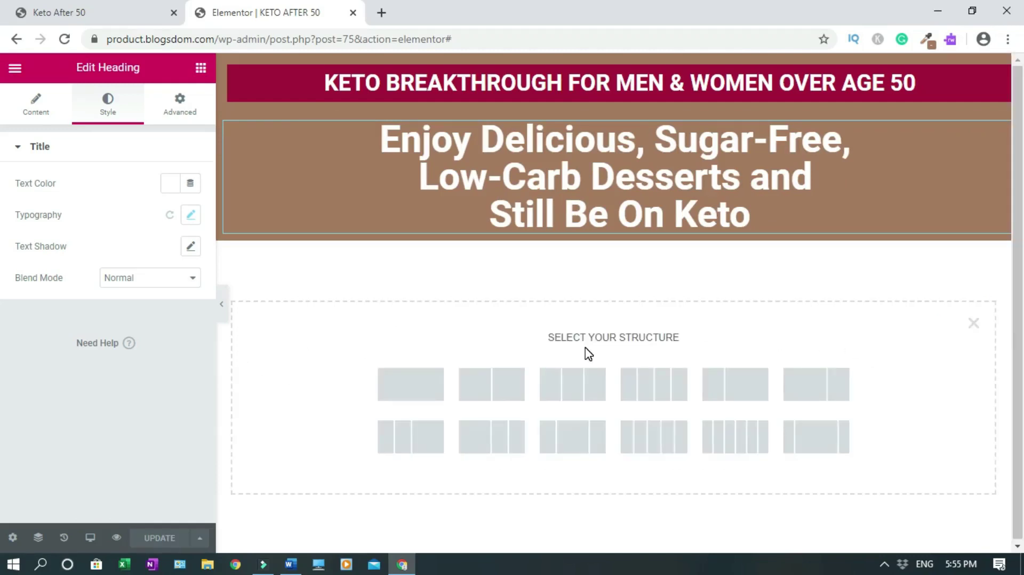
click(490, 391)
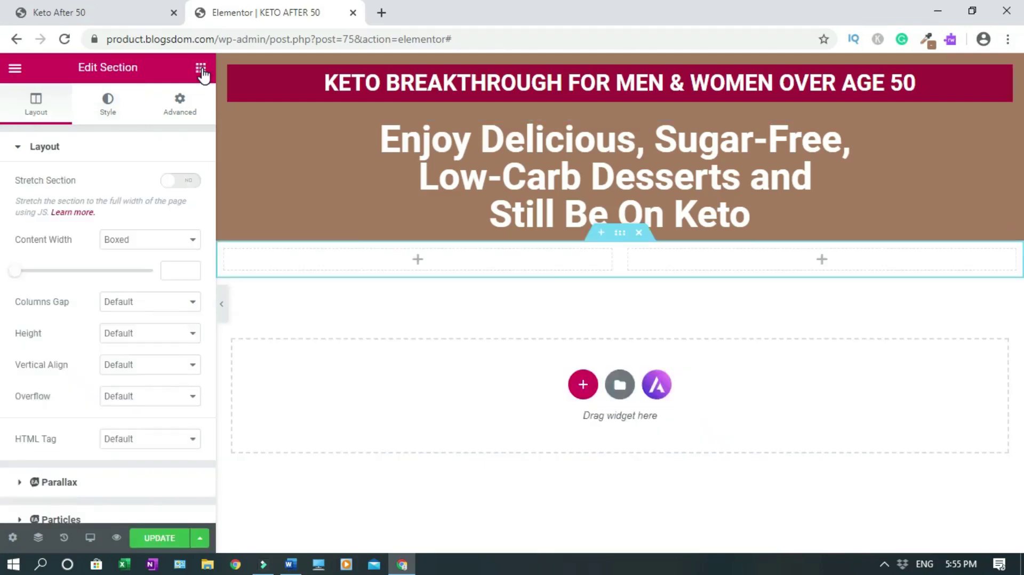
click(201, 70)
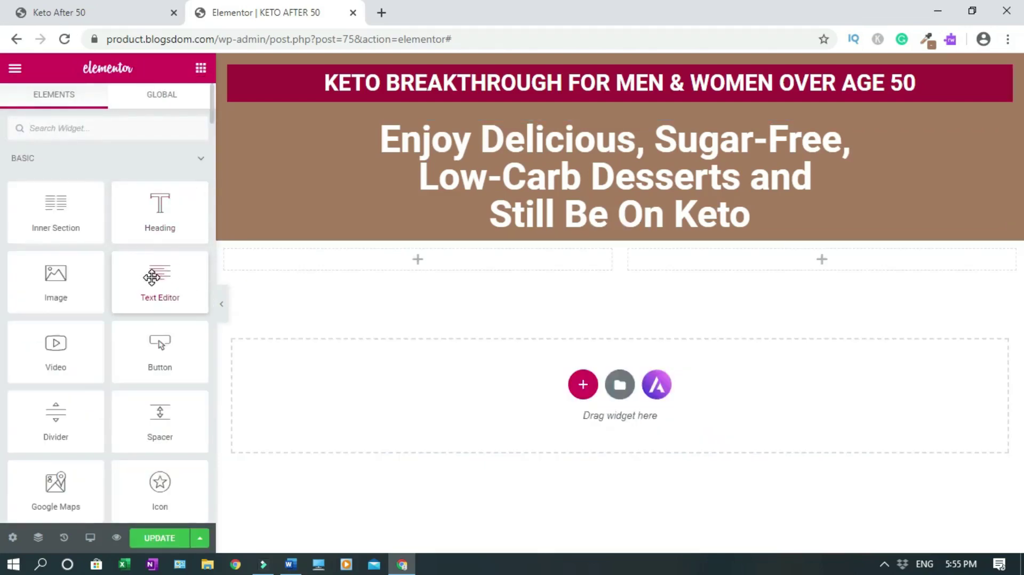
drag(152, 276, 335, 268)
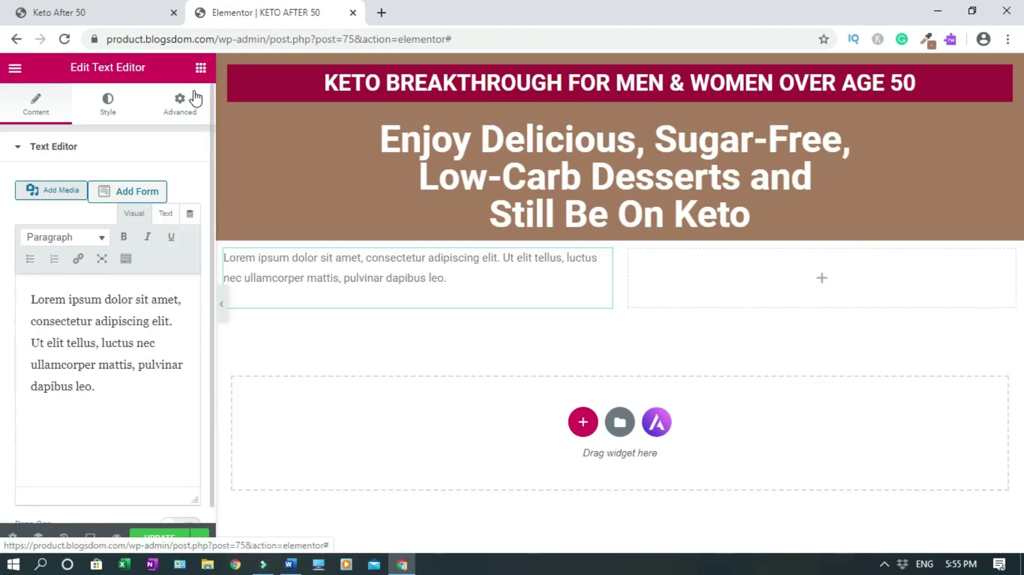
click(201, 68)
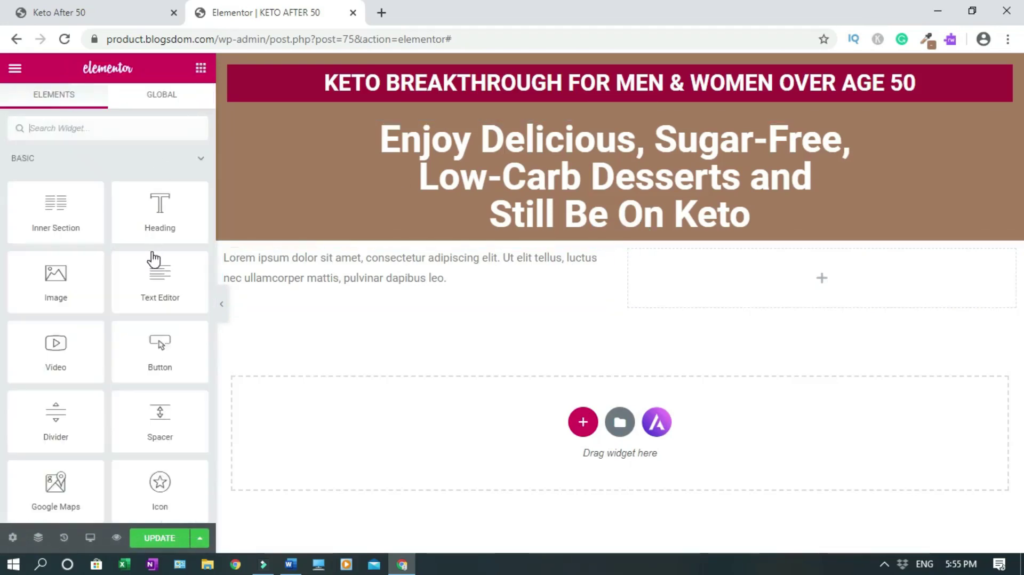
drag(48, 278, 724, 277)
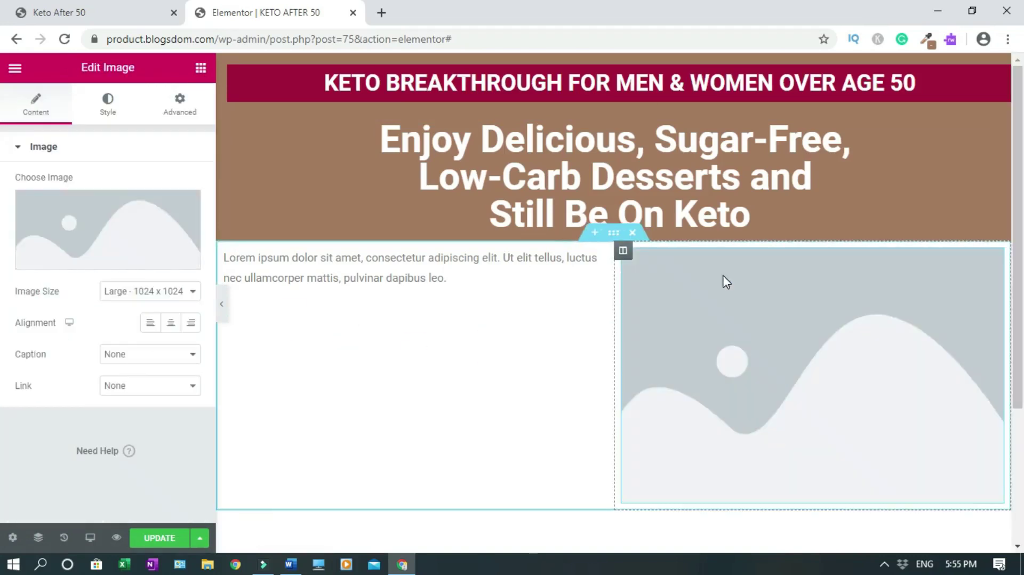
Step: Duplicate the Text Editor widget so the first column holds three stacked text blocks
scroll(725, 281, down, 1)
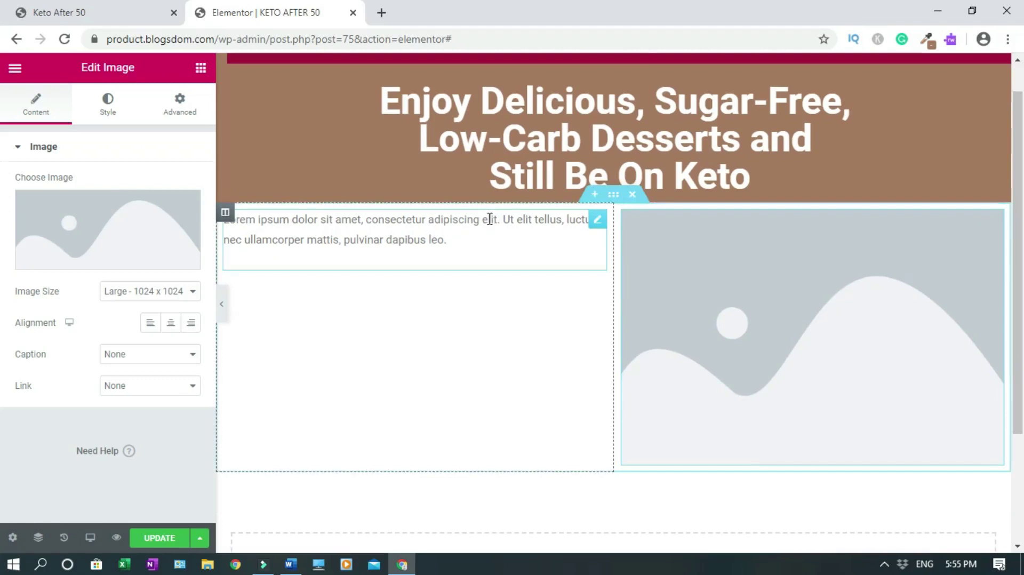
click(597, 224)
right_click(598, 224)
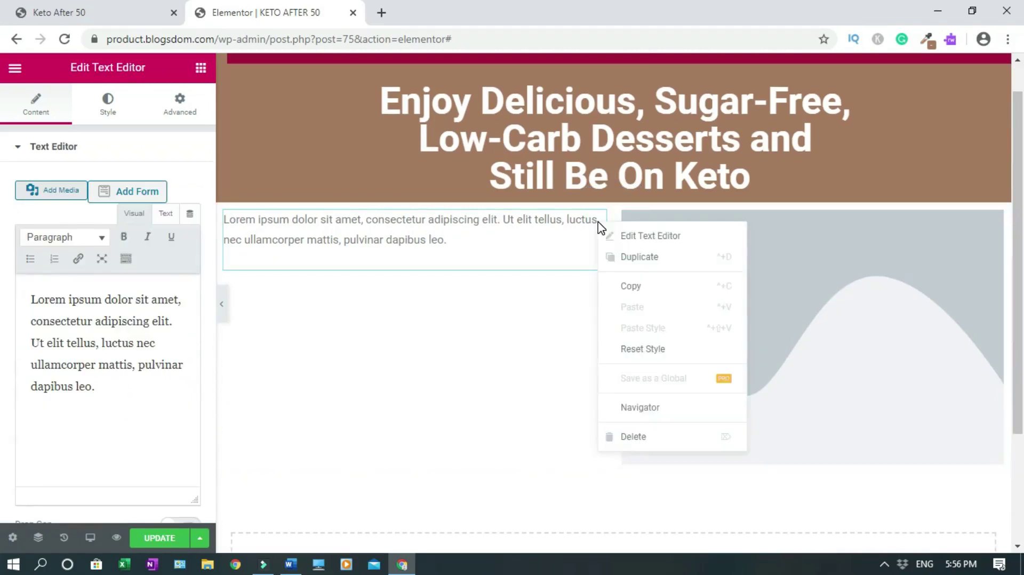
click(660, 257)
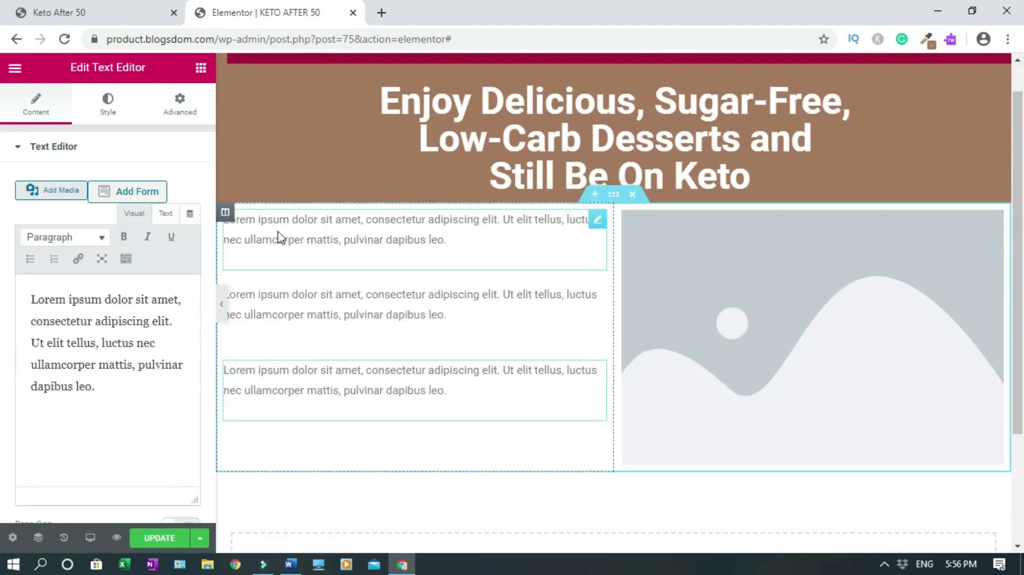
Step: Upload Keto after 50.png from the Downloads folder as the picture for the second column's Image widget
click(819, 317)
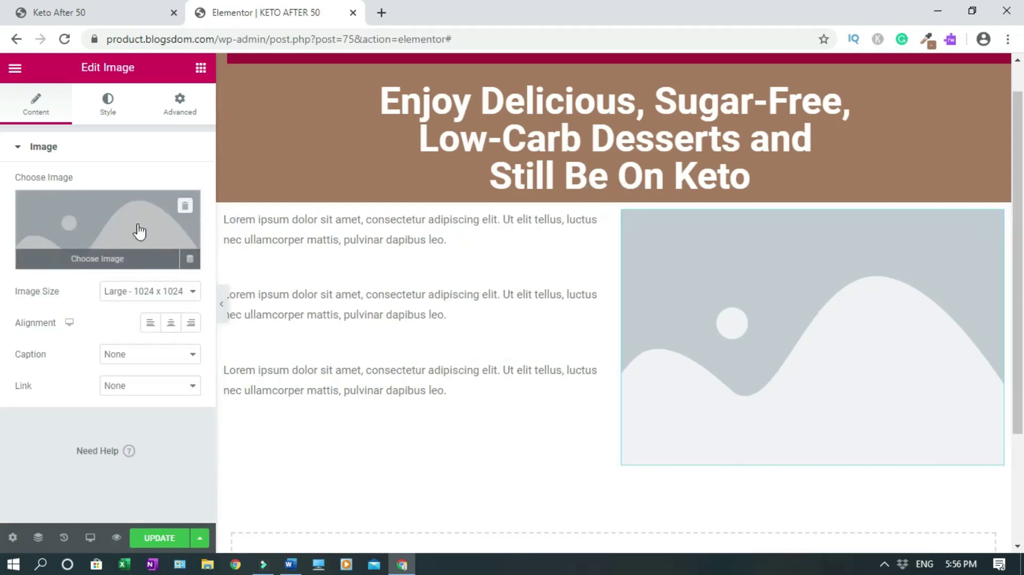
click(88, 230)
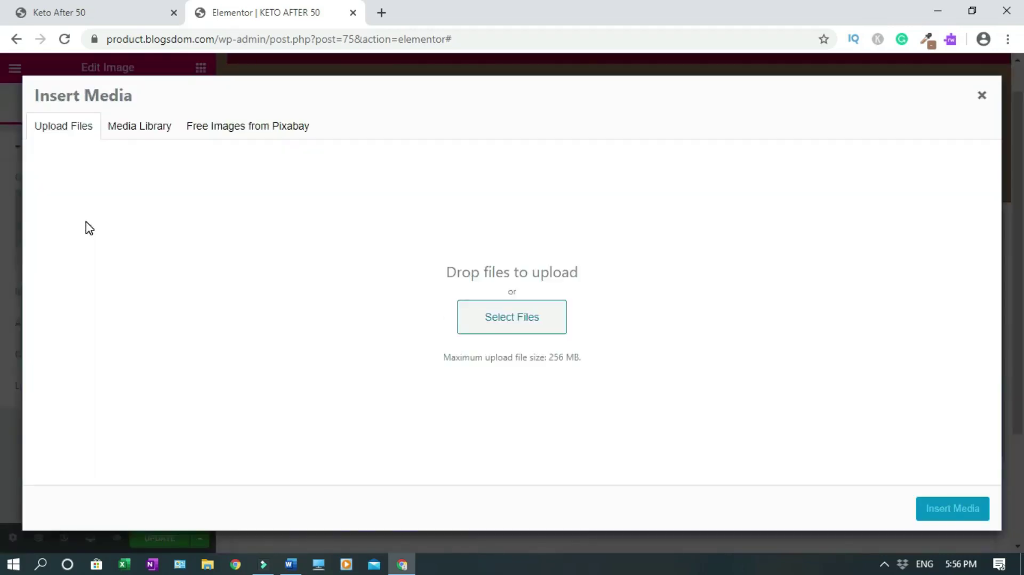
click(510, 319)
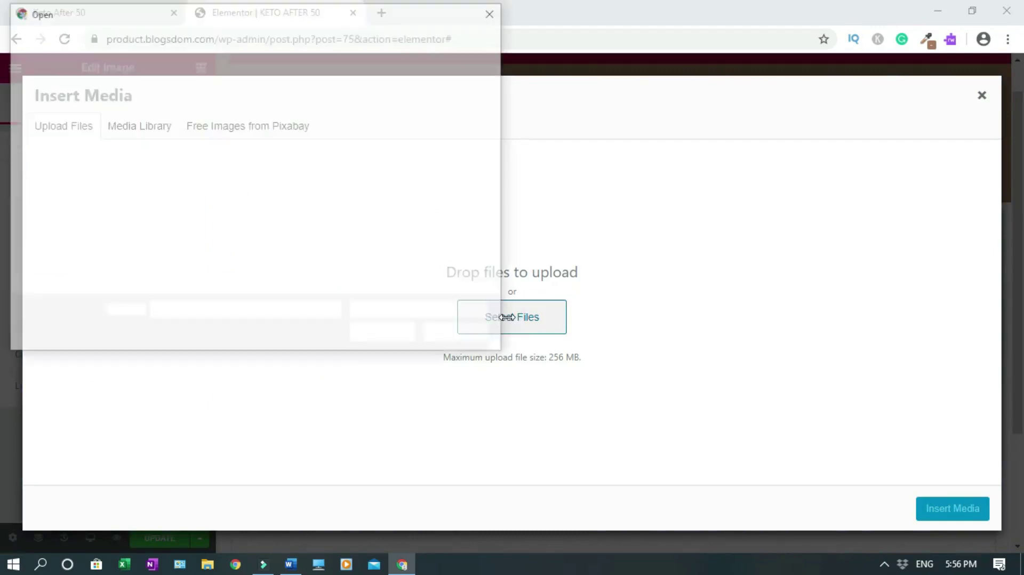
click(217, 106)
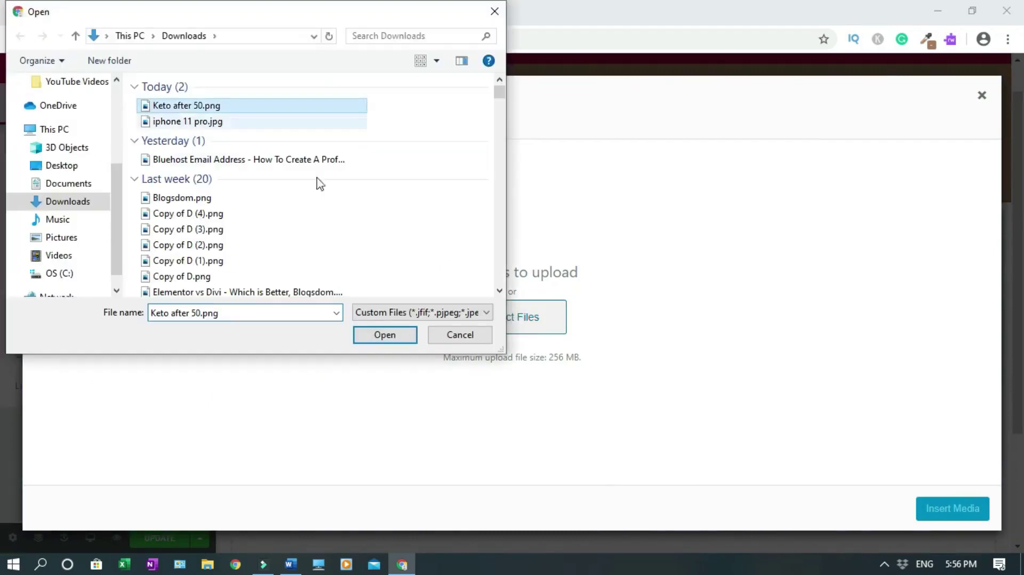
click(393, 344)
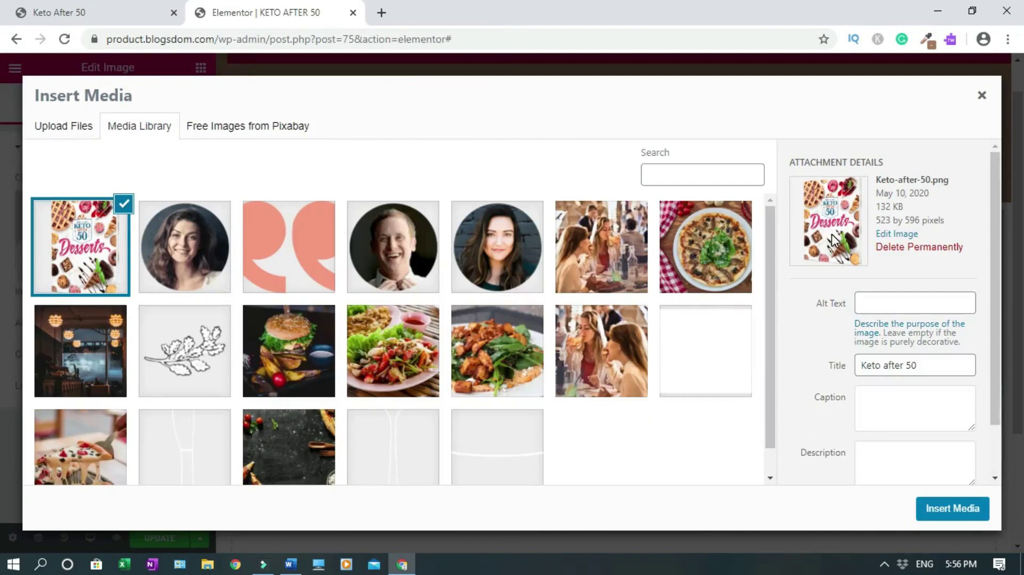
Step: Give the uploaded picture the alt text "Keto after 50" and insert it into the Image widget
click(878, 305)
text(Keto after 50)
click(939, 508)
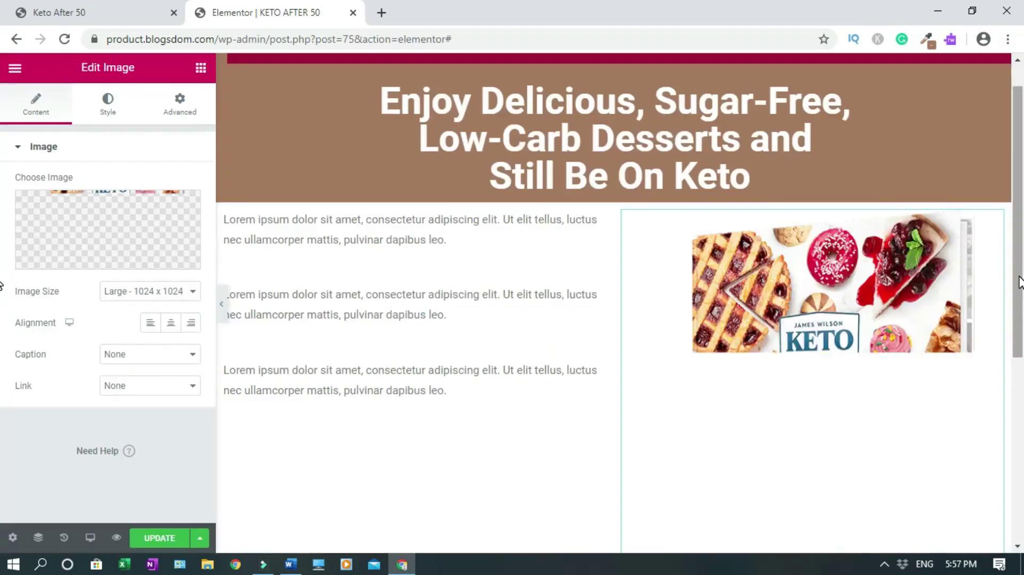
drag(1018, 282, 1021, 357)
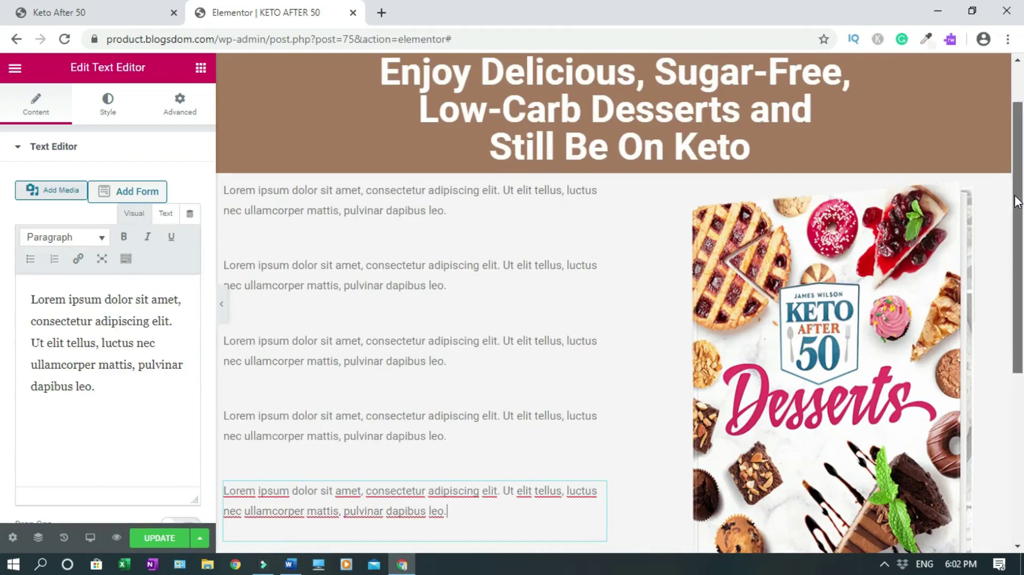
Step: Replace the first text block's placeholder with the reference page's benefit "Improved Cholesterol Levels"
scroll(360, 276, up, 1)
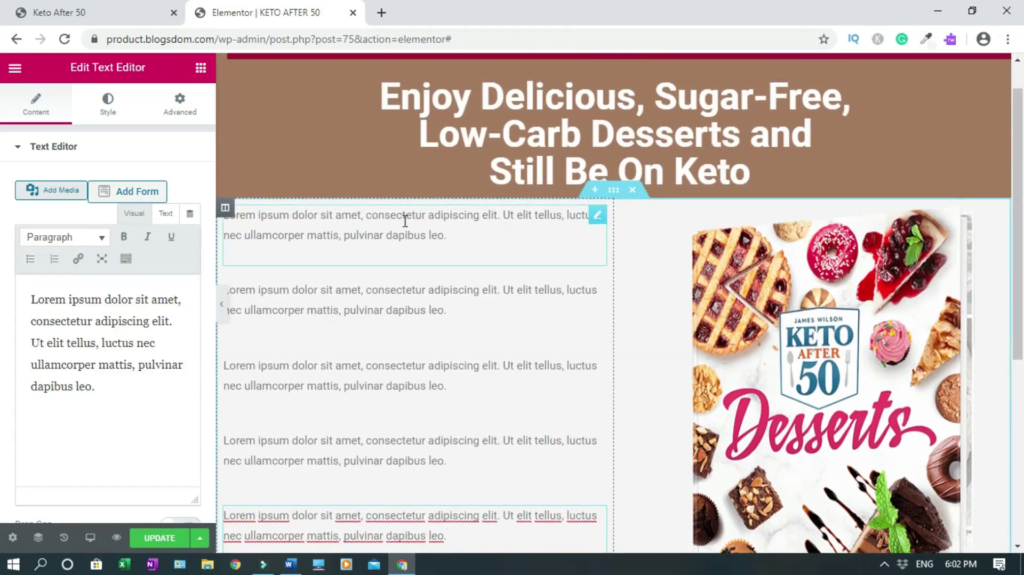
click(387, 220)
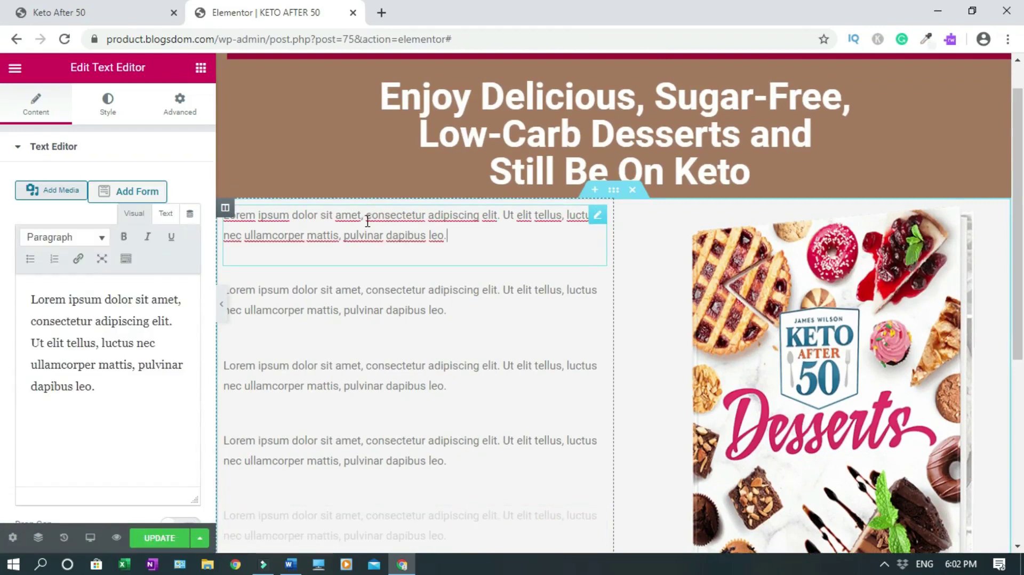
triple_click(73, 319)
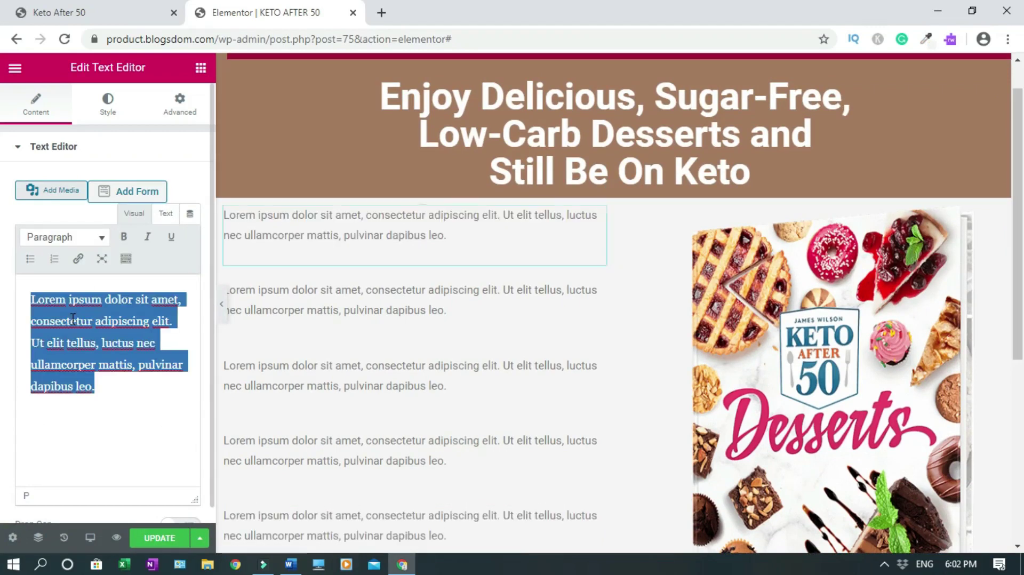
key(BackSpace)
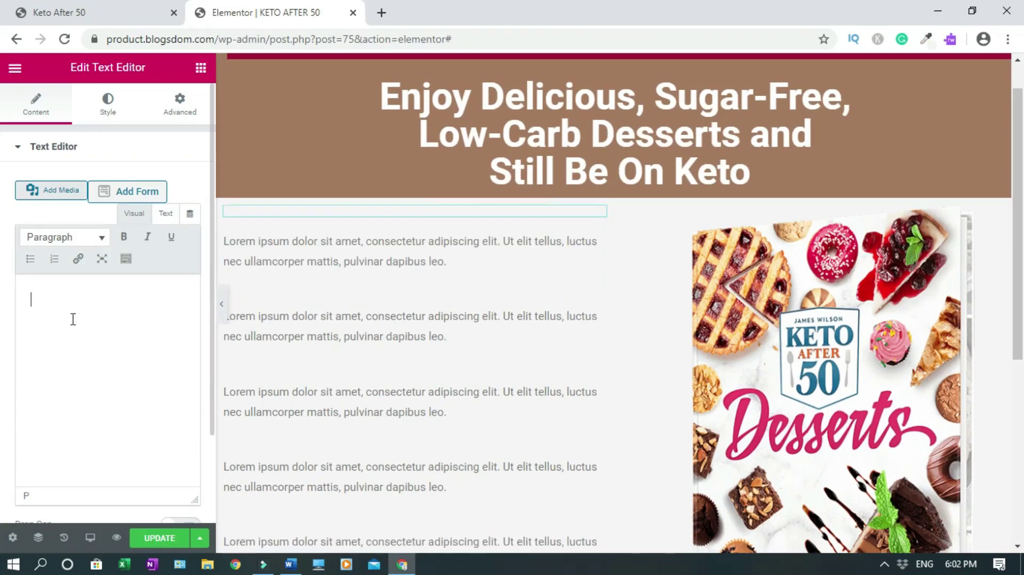
click(88, 22)
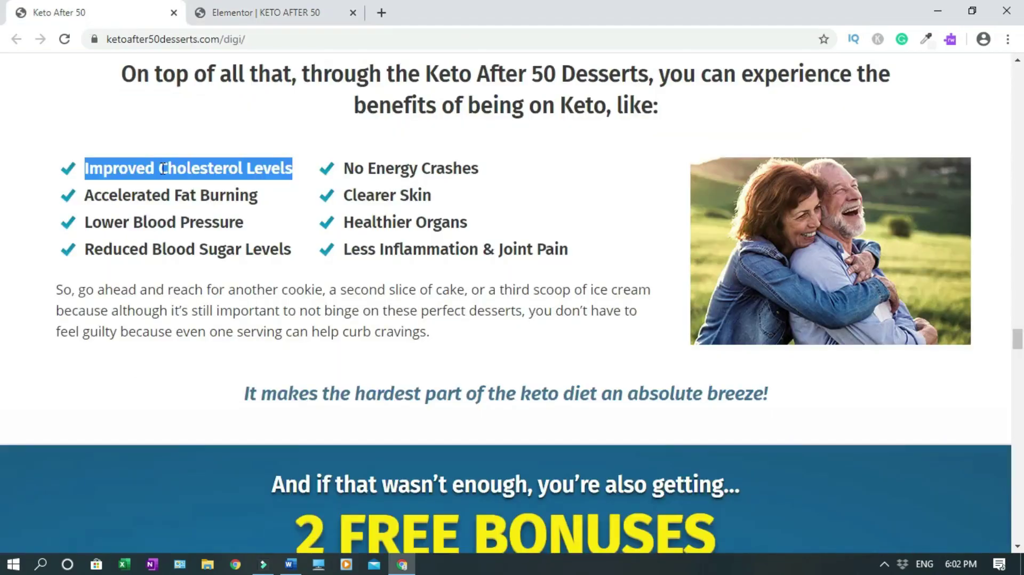
click(273, 10)
click(110, 301)
text(Improved Cholesterol Levels)
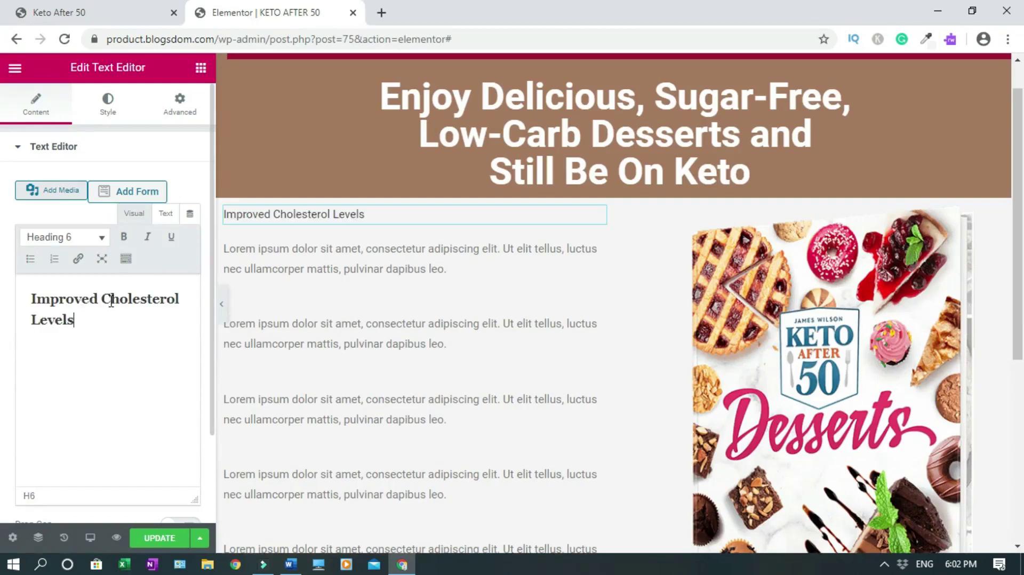
Step: Replace the second text block's placeholder with the reference page's benefit "Accelerated Fat Burning"
click(297, 237)
click(59, 12)
click(254, 12)
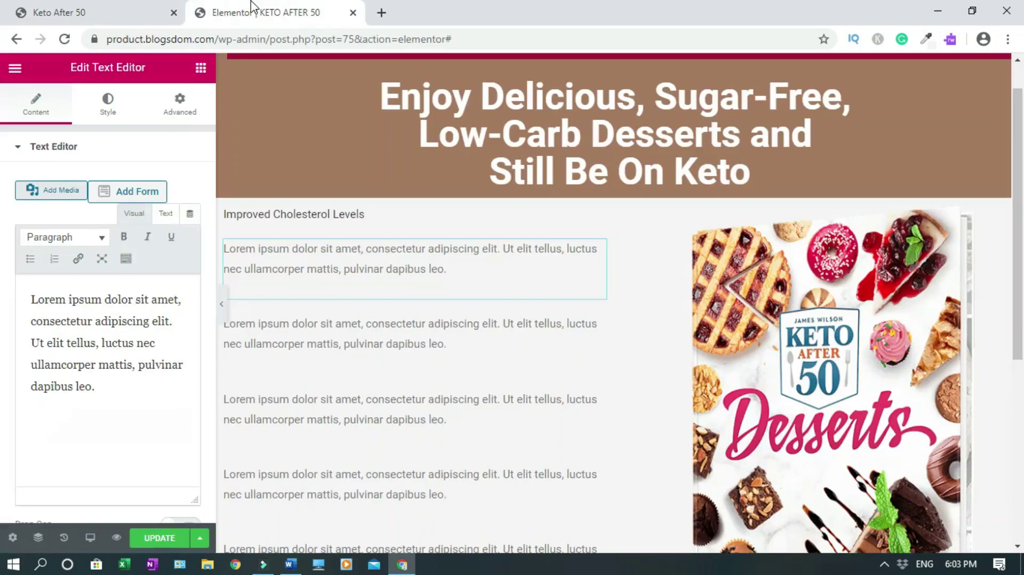
key(ctrl+a)
key(BackSpace)
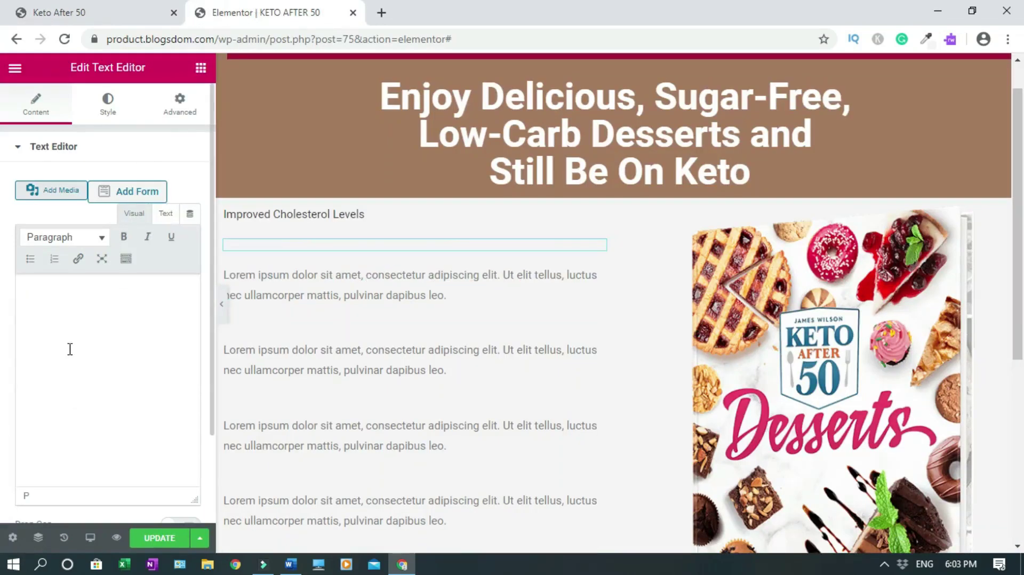
text(Accelerated Fat Burning)
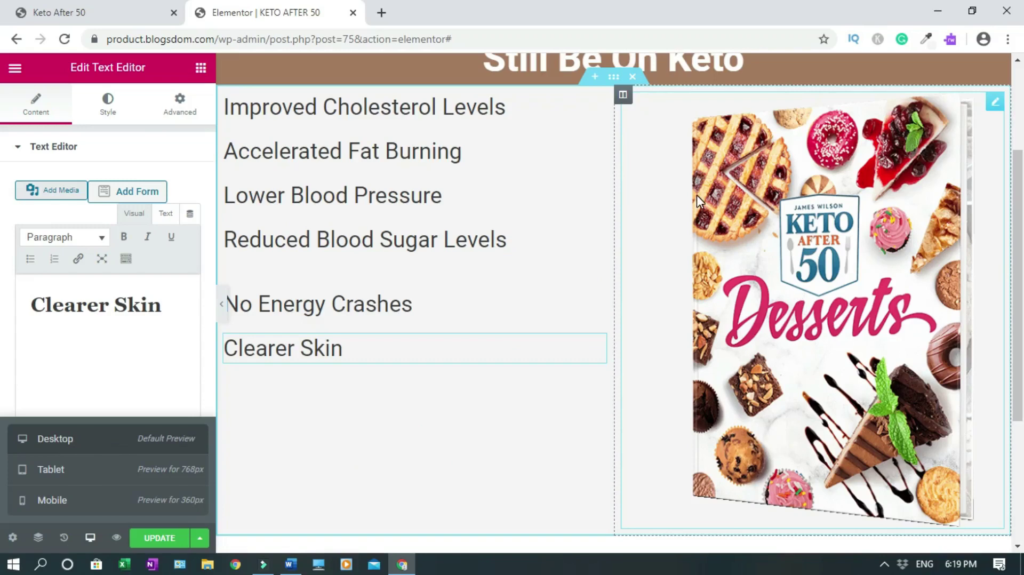
Step: Narrow the two-column benefits section to a boxed content width of 811 and update the page
click(679, 184)
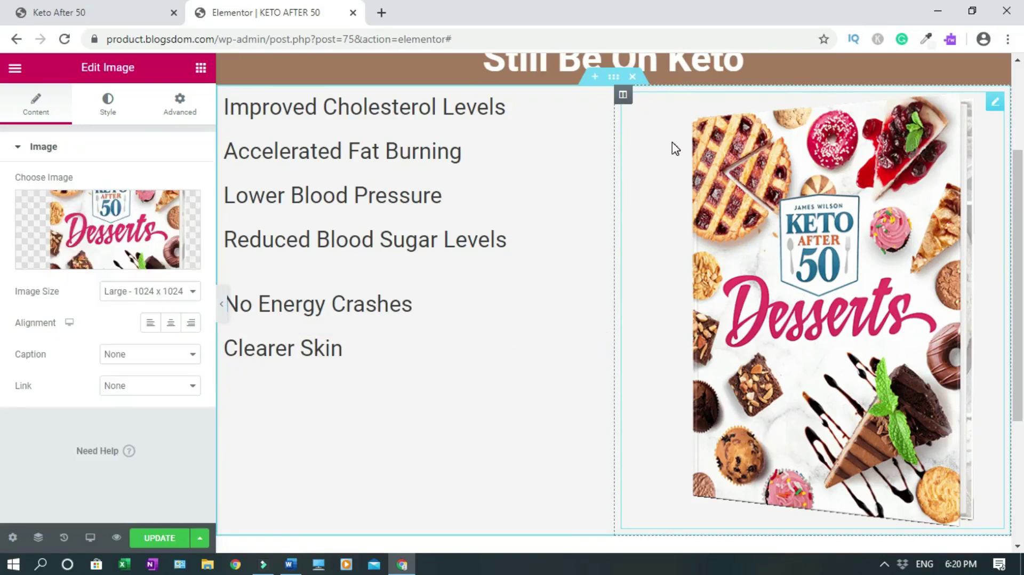
click(613, 77)
drag(16, 273, 57, 284)
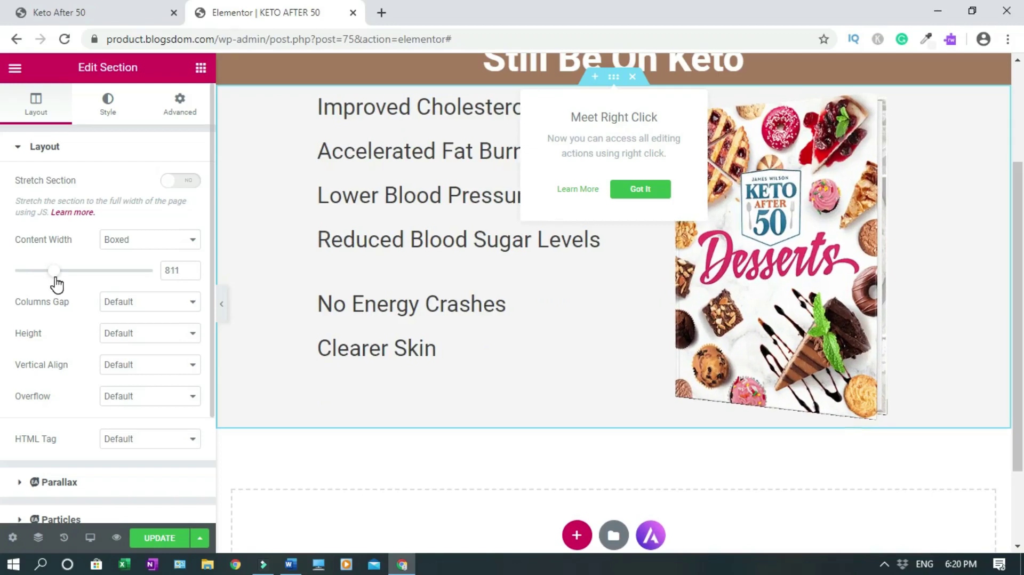
key(ctrl+s)
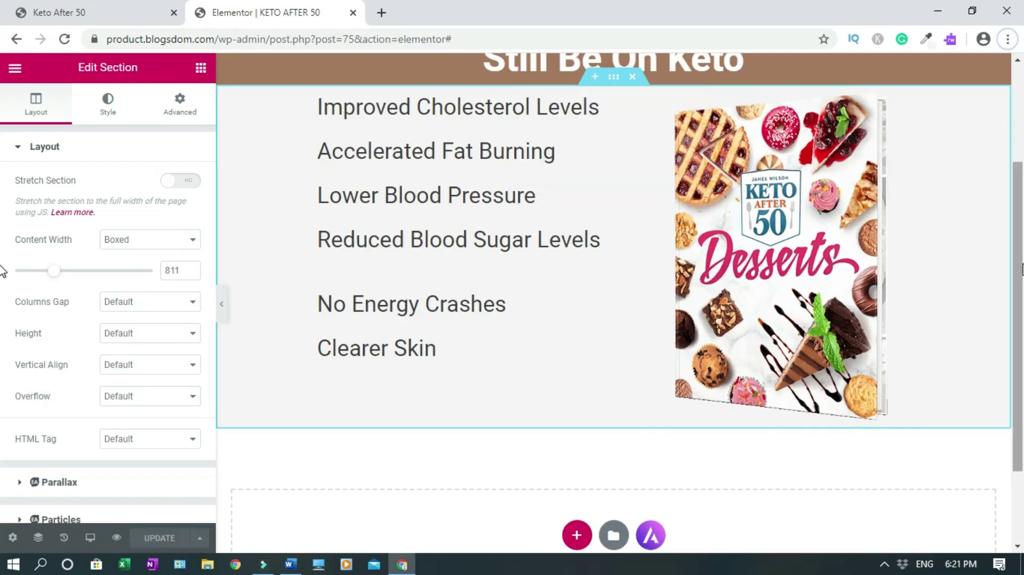
Step: Preview the page in the mobile layout, check the heading and benefits list, and return to the desktop layout
click(91, 537)
click(53, 504)
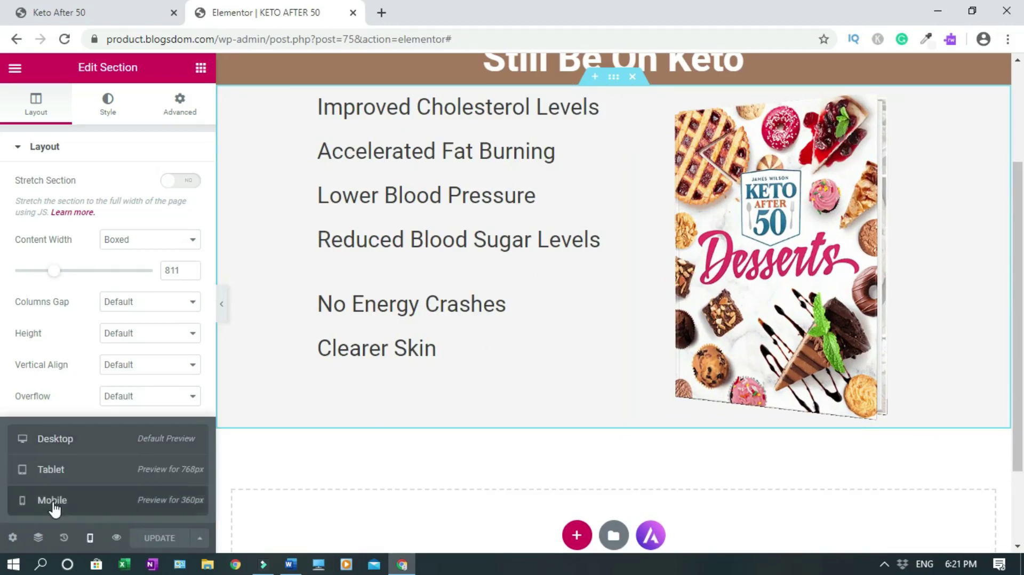
scroll(749, 384, down, 3)
drag(747, 379, 737, 218)
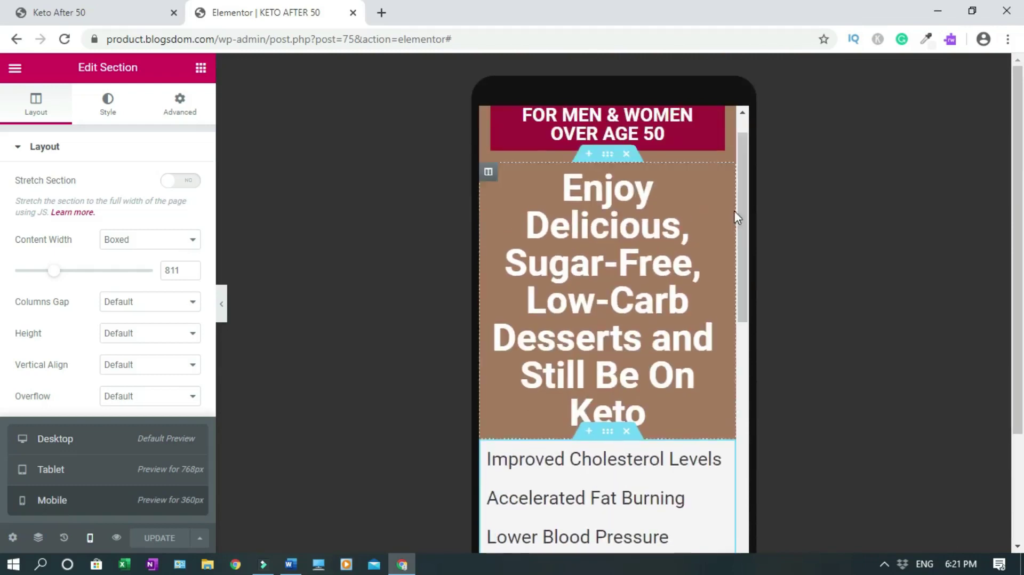
click(46, 449)
Step: Add a single-column section below the benefits section and bring up the list of available widgets
scroll(582, 342, down, 4)
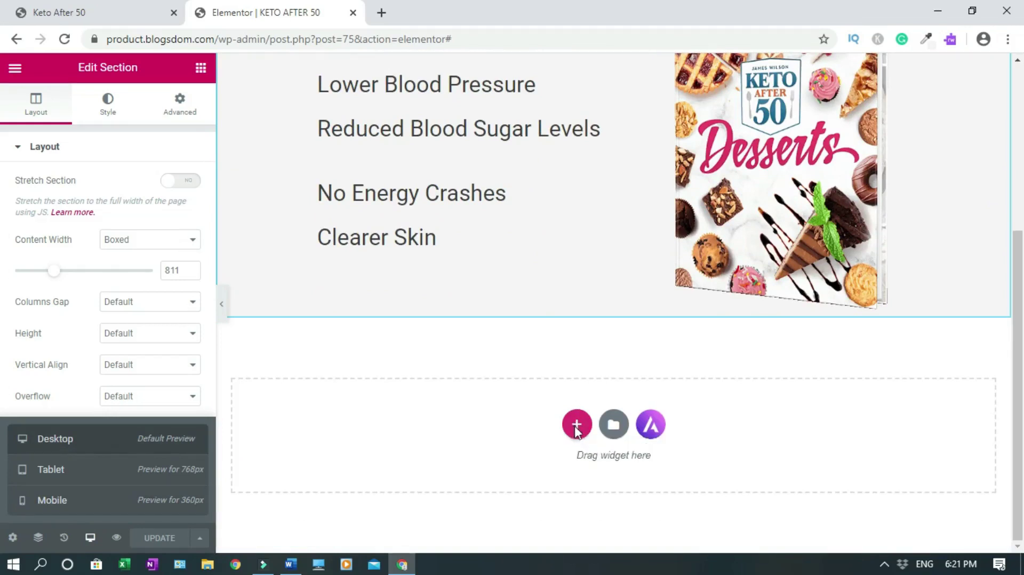
click(575, 425)
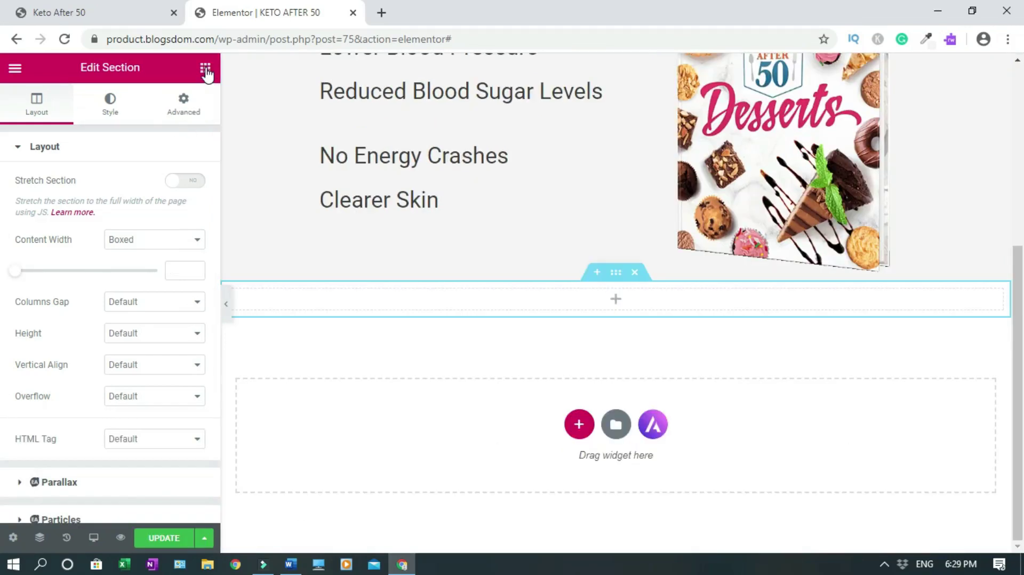
click(205, 68)
drag(217, 101, 217, 267)
drag(51, 320, 334, 299)
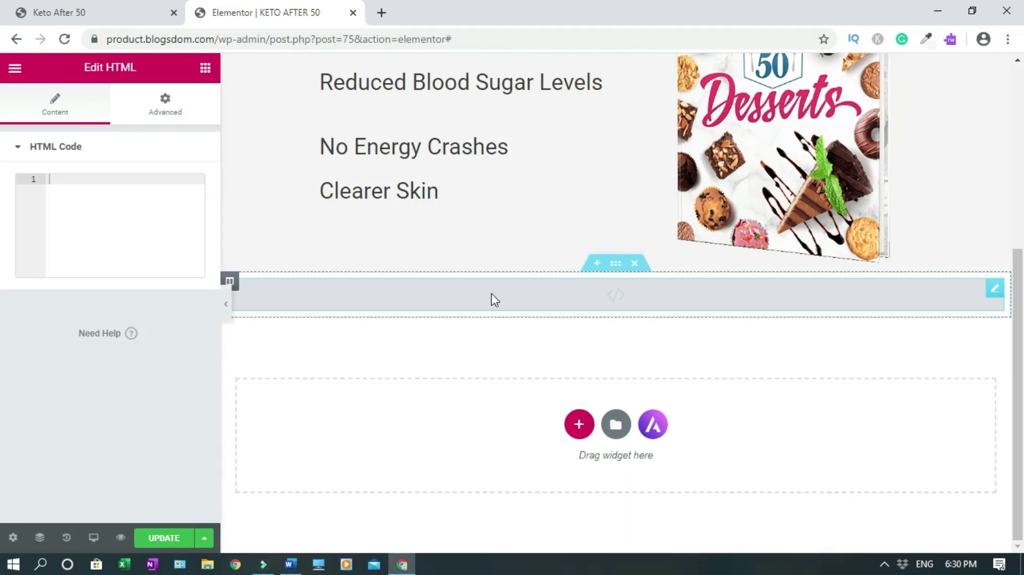
key(Delete)
Step: Place a Button widget in the new single-column section and center it
scroll(218, 119, down, 1)
drag(163, 255, 343, 309)
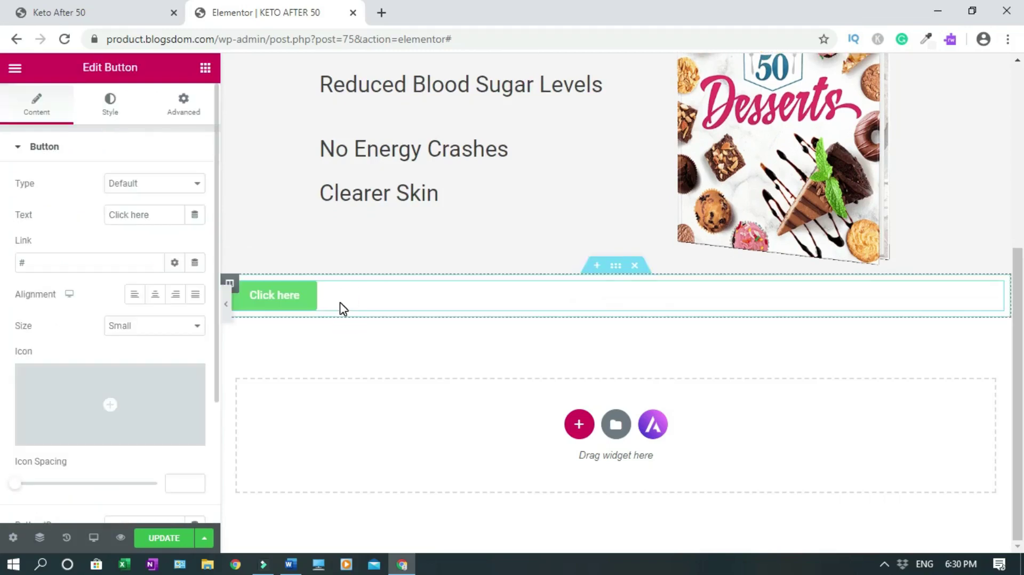
click(156, 294)
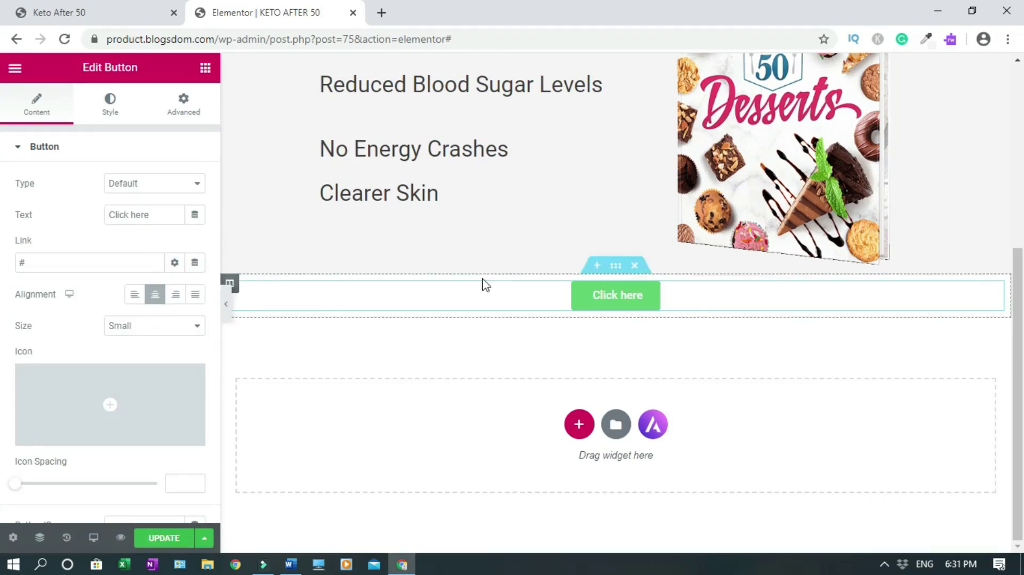
Step: Place a Form widget in the single-column section below the benefits section
click(38, 11)
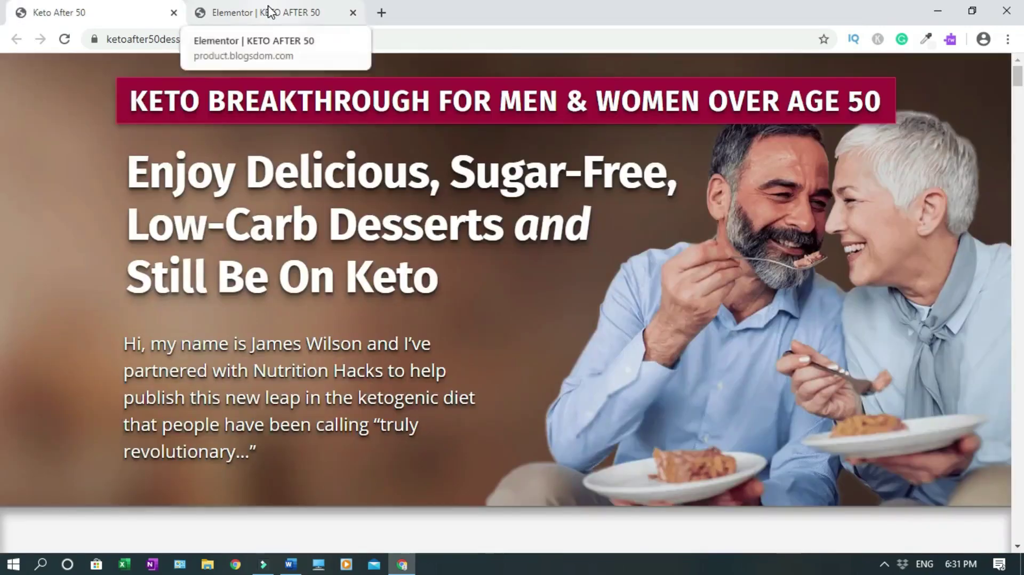
click(270, 11)
scroll(465, 394, up, 6)
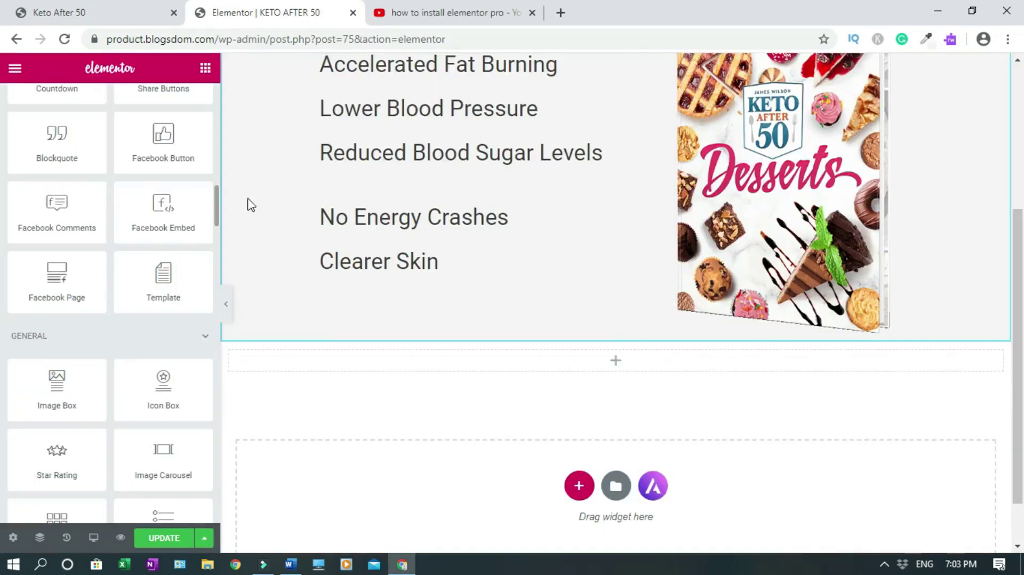
scroll(217, 195, up, 5)
drag(217, 189, 219, 157)
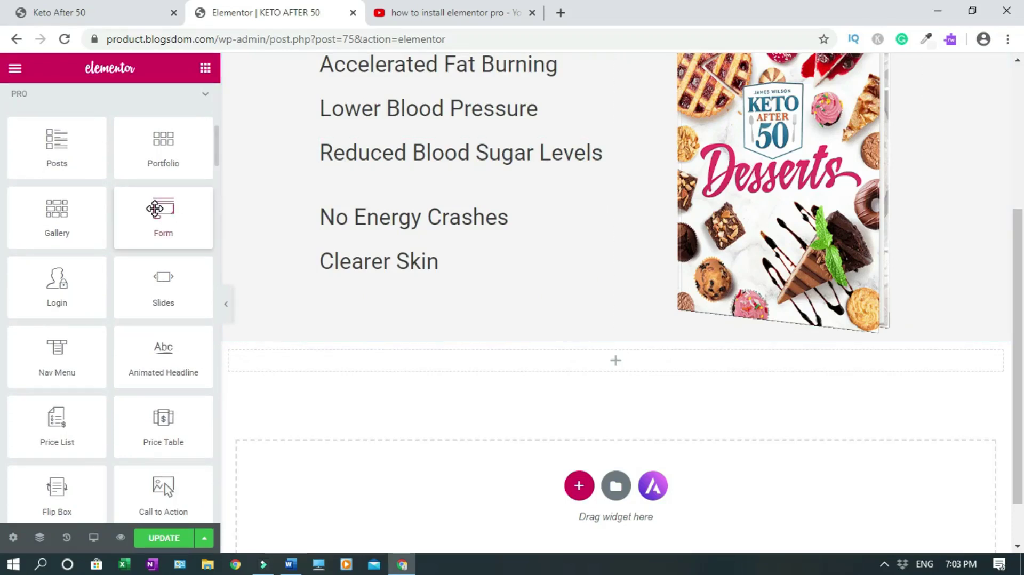
drag(155, 209, 480, 367)
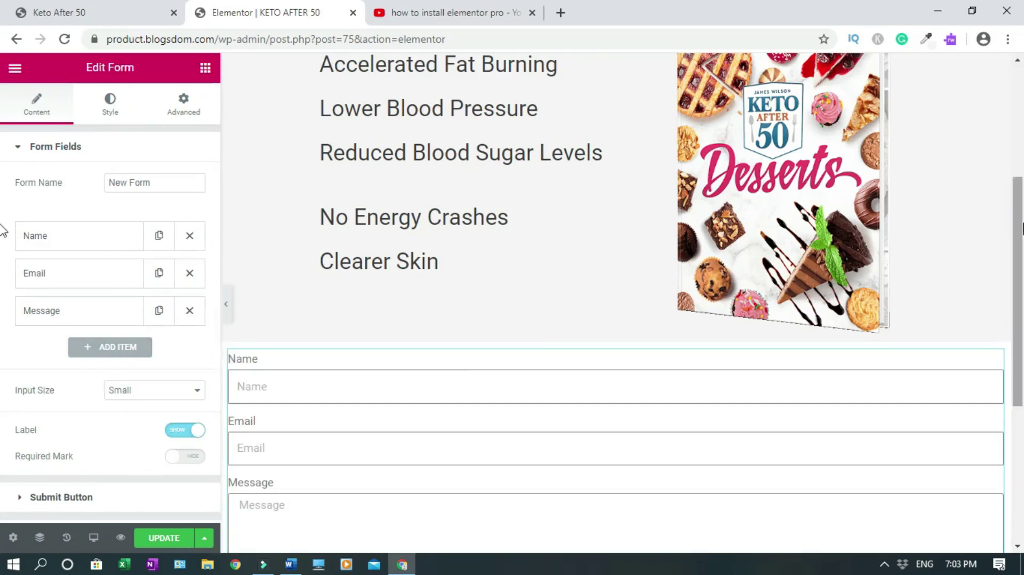
Step: Remove the Message field from the form
scroll(216, 223, down, 1)
scroll(197, 335, up, 1)
click(191, 311)
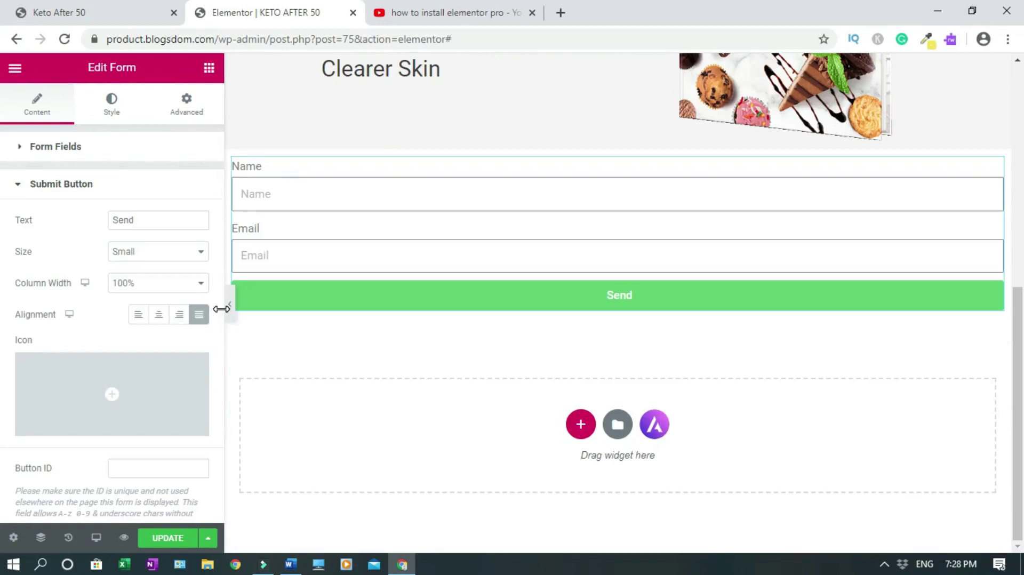
Step: Change the form's submit button text to "Claim Now!", matching the button on the reference sales page
double_click(125, 216)
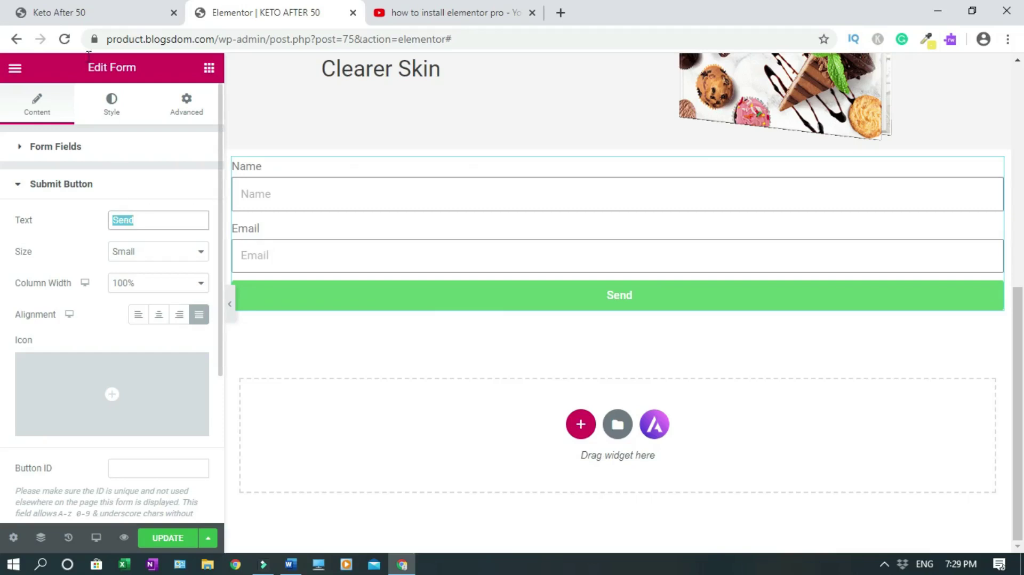
click(75, 16)
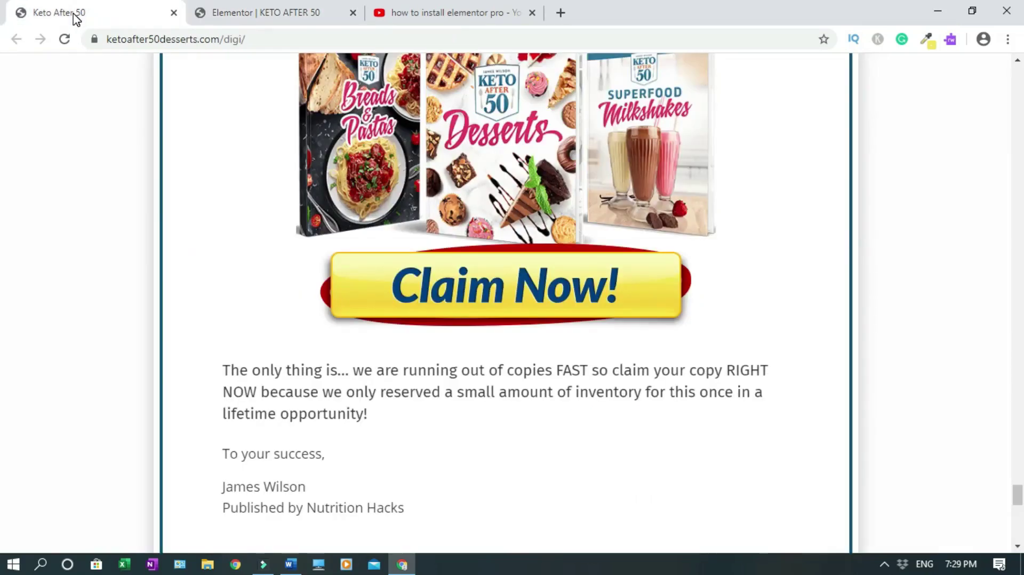
click(287, 13)
text(Claim Now!)
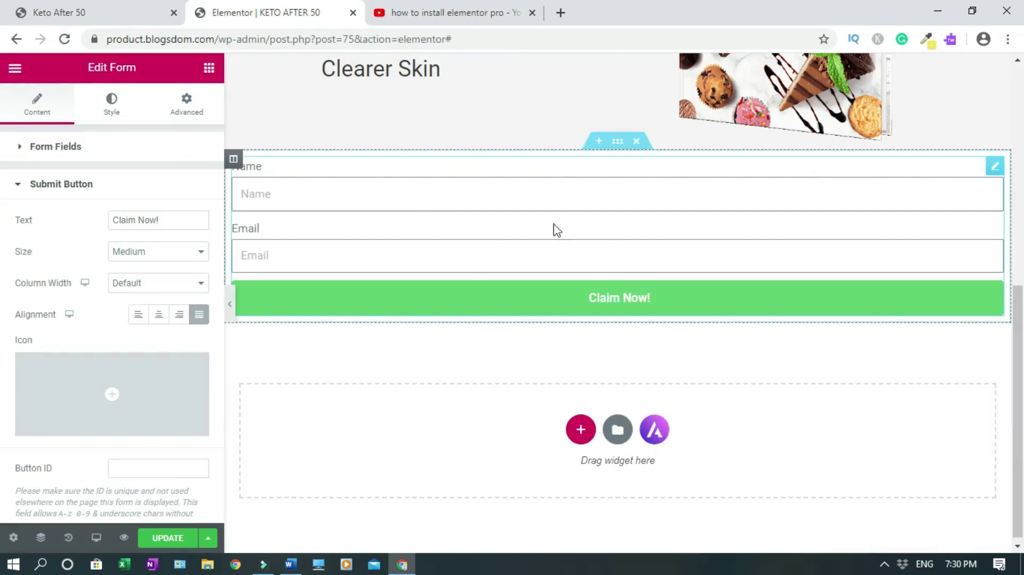
Step: Replace the form's Email action after submit with GetResponse
drag(220, 265, 221, 408)
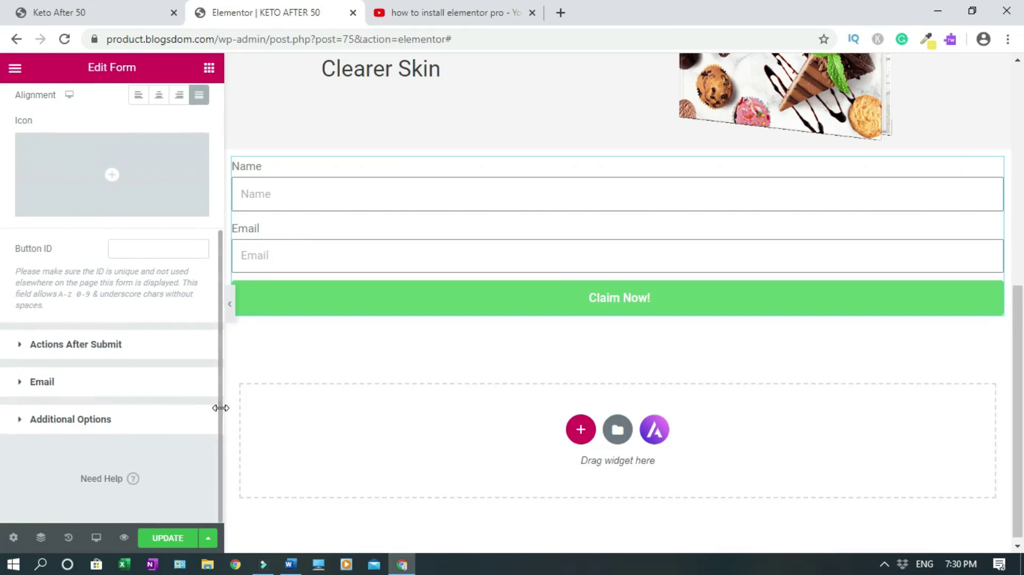
click(94, 345)
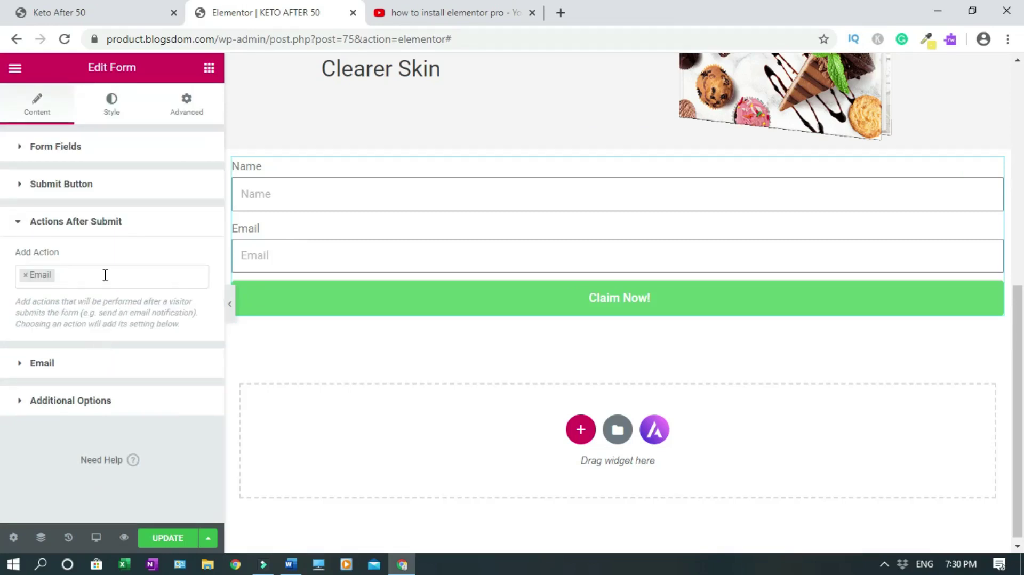
click(26, 274)
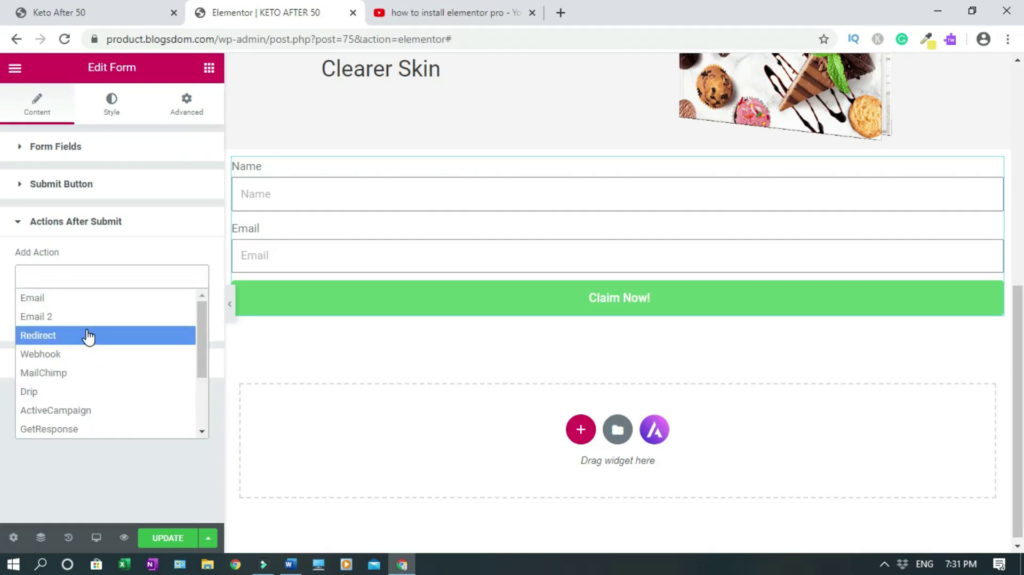
click(73, 428)
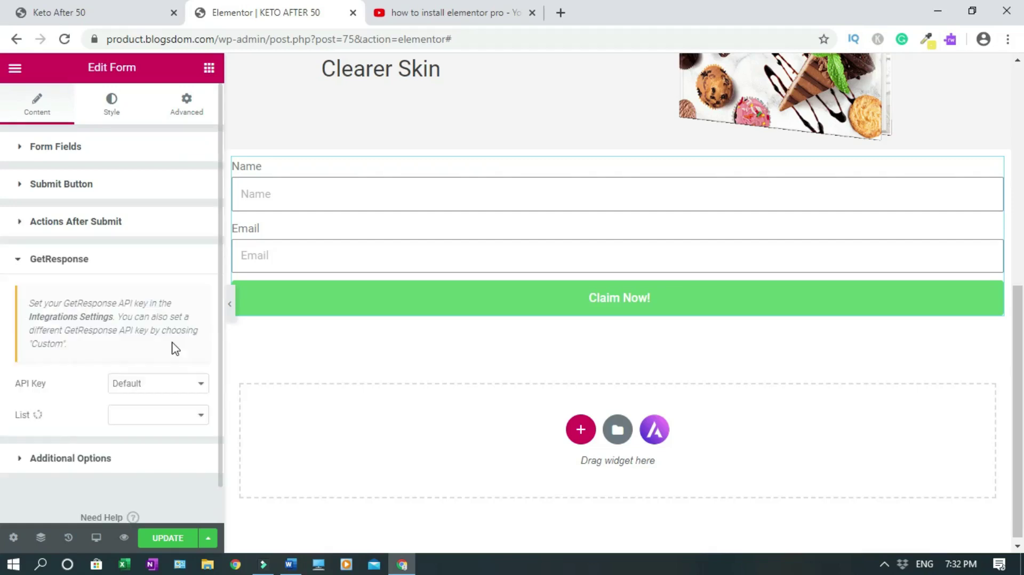
Step: View the Elementor integrations settings, examine the GetResponse API key field and the remaining services, and close the settings page
click(98, 321)
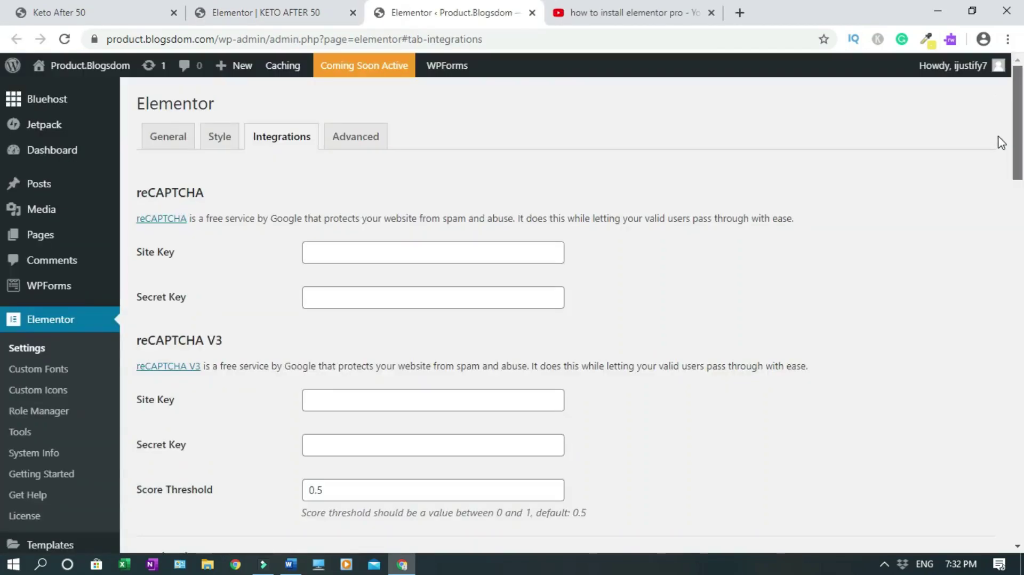
drag(1018, 123, 1022, 308)
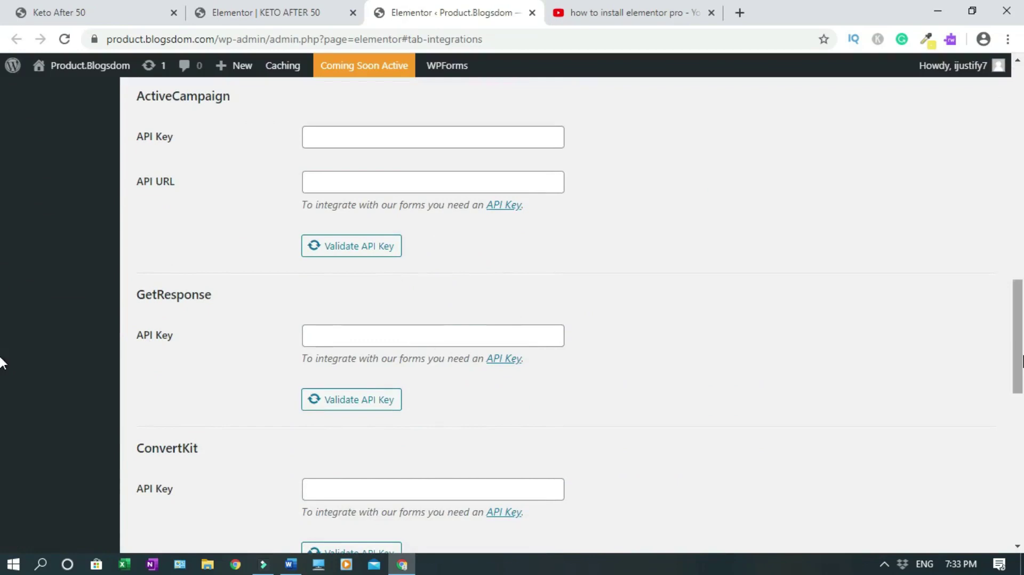
scroll(395, 434, down, 10)
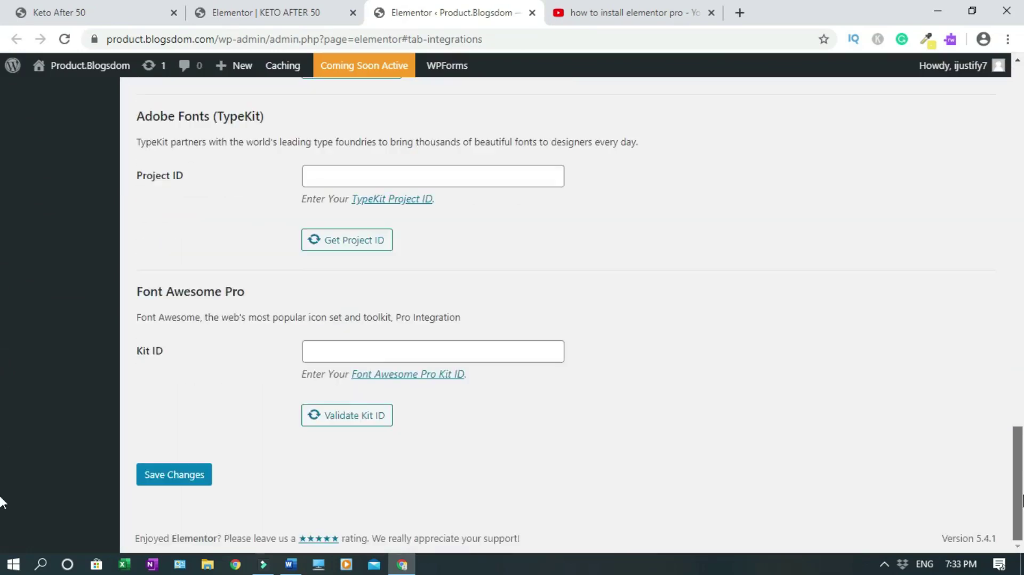
click(532, 12)
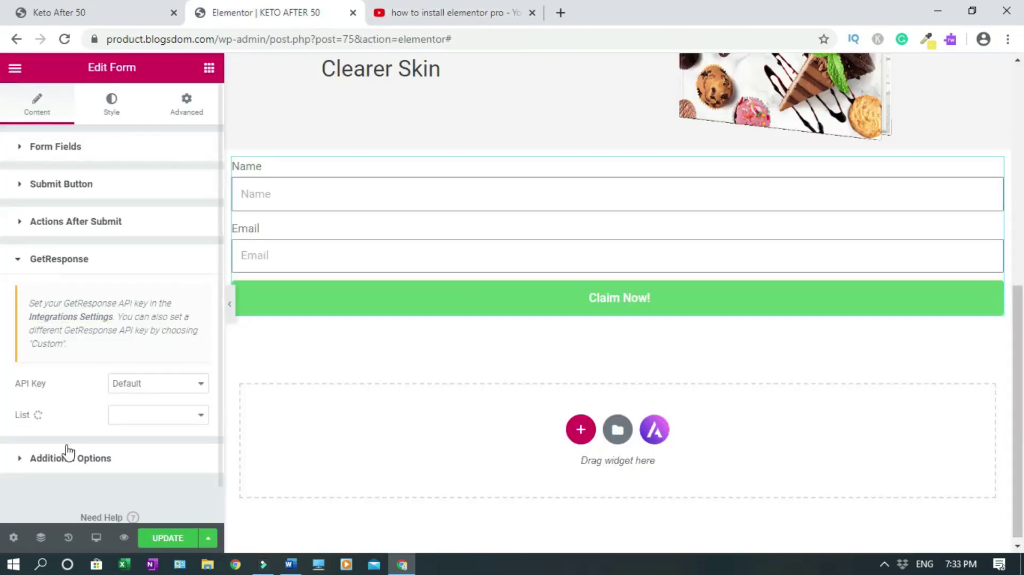
Step: Switch the form's GetResponse API key option to Custom, inspect the custom key field, and return the option to Default
scroll(211, 376, down, 1)
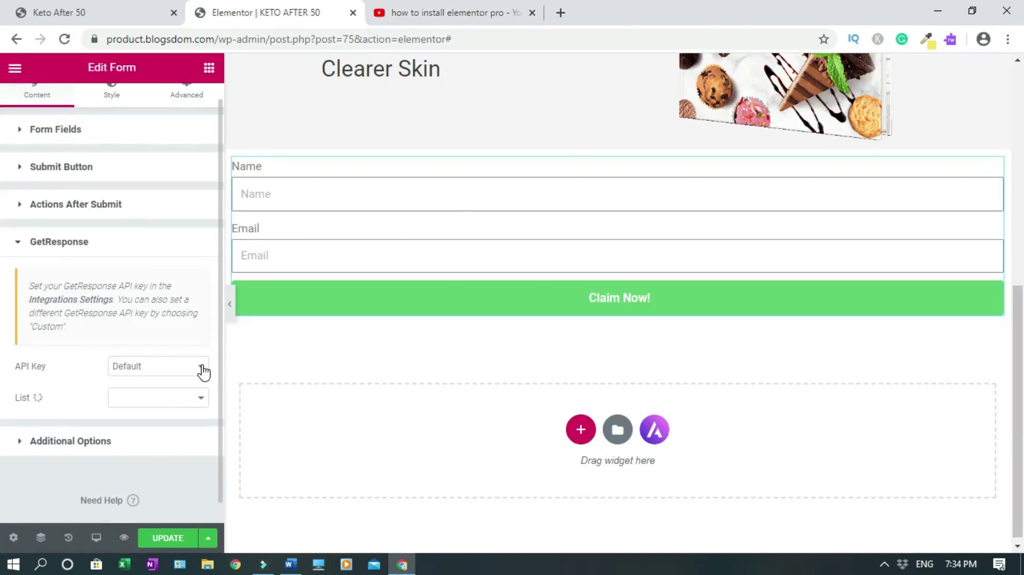
click(203, 371)
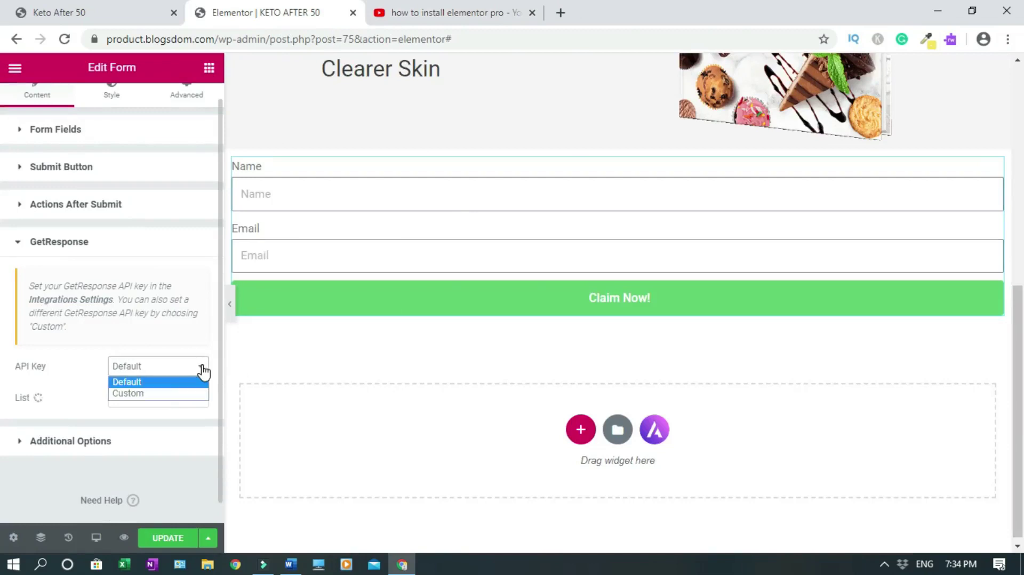
click(159, 395)
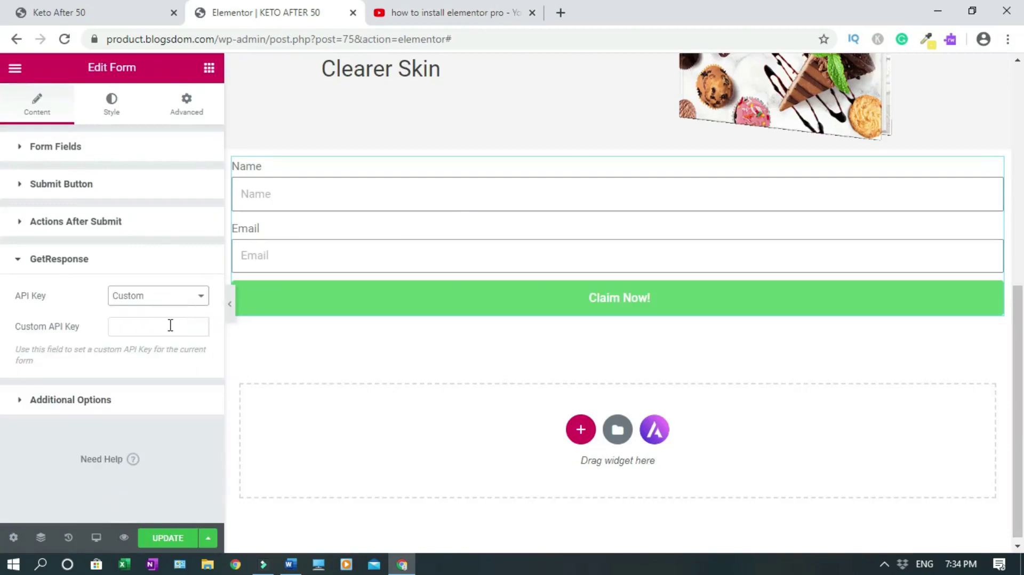
click(170, 325)
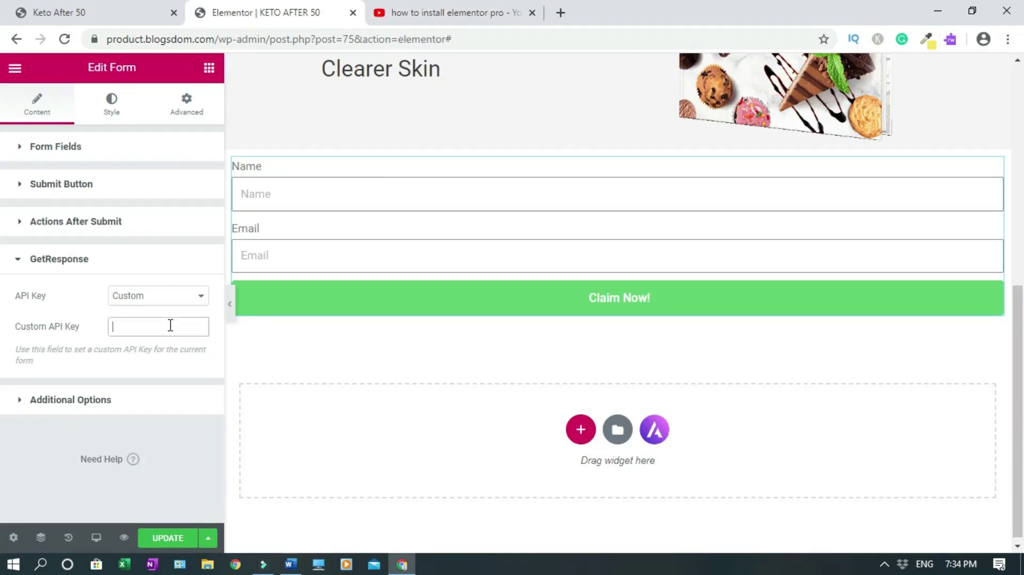
click(204, 301)
click(171, 314)
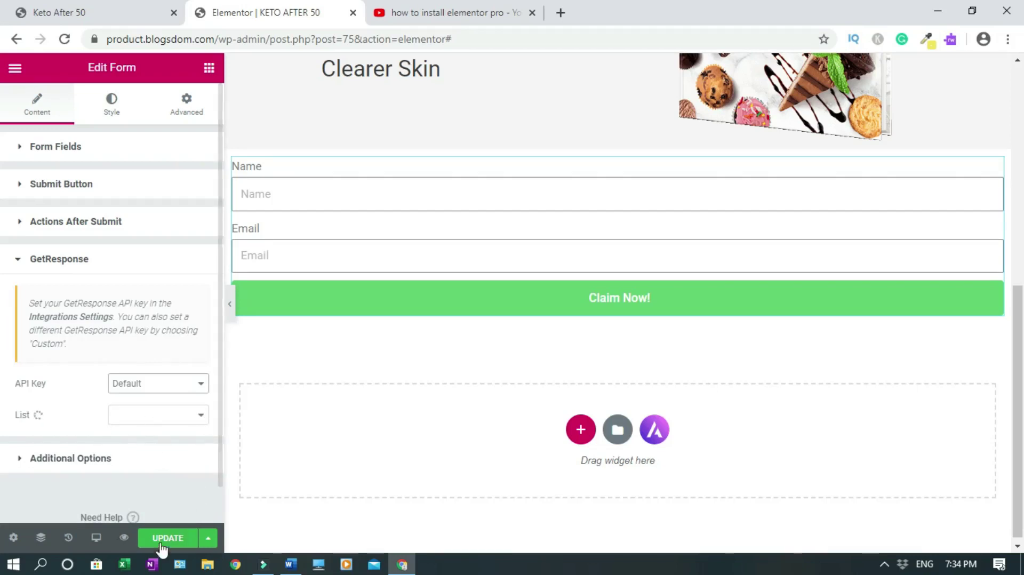
Step: Narrow the form section to a boxed content width of 500 and update the page
click(618, 138)
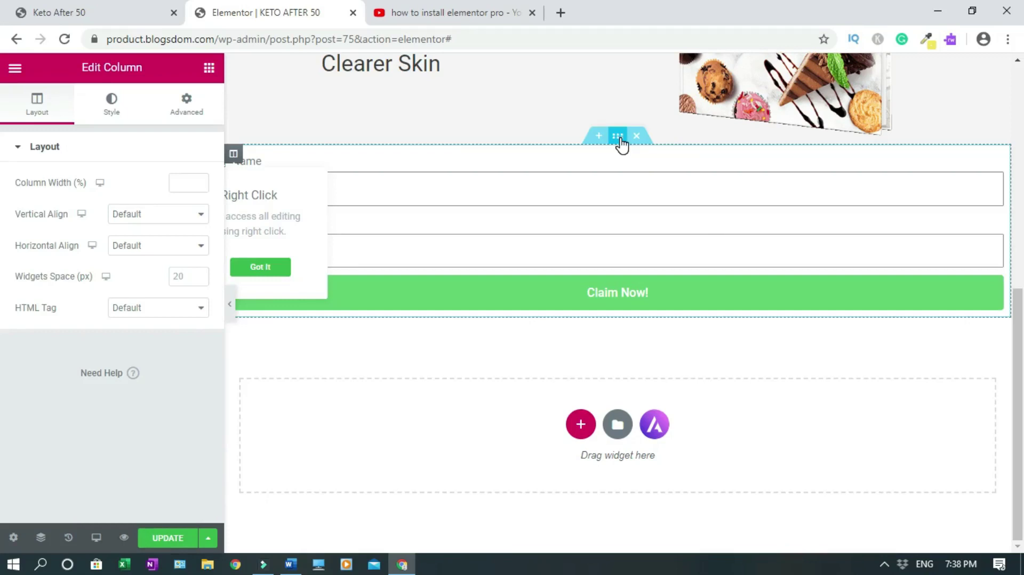
click(619, 138)
mouse_move(15, 270)
mouse_down()
mouse_move(52, 273)
mouse_move(14, 273)
mouse_up()
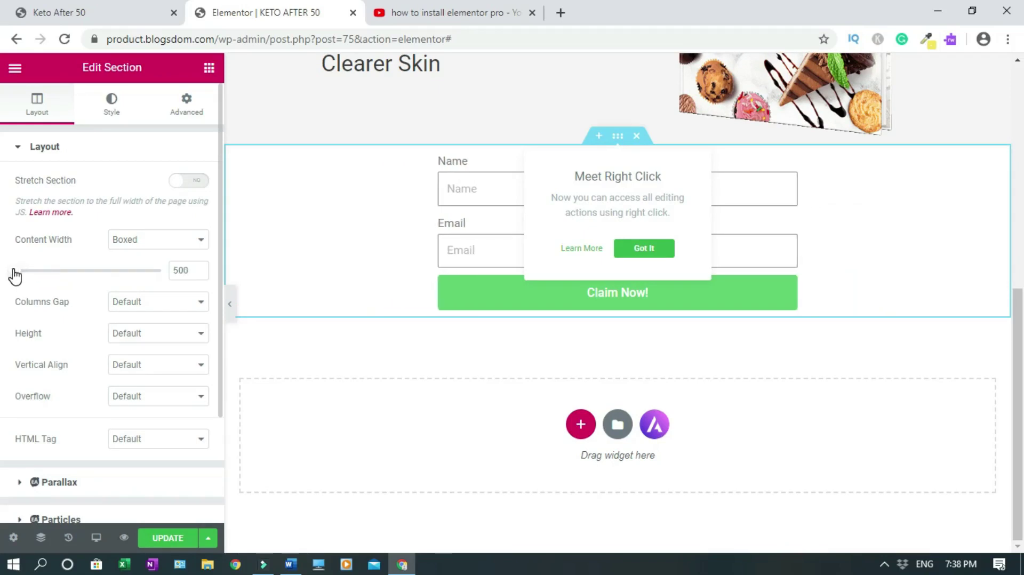
click(167, 538)
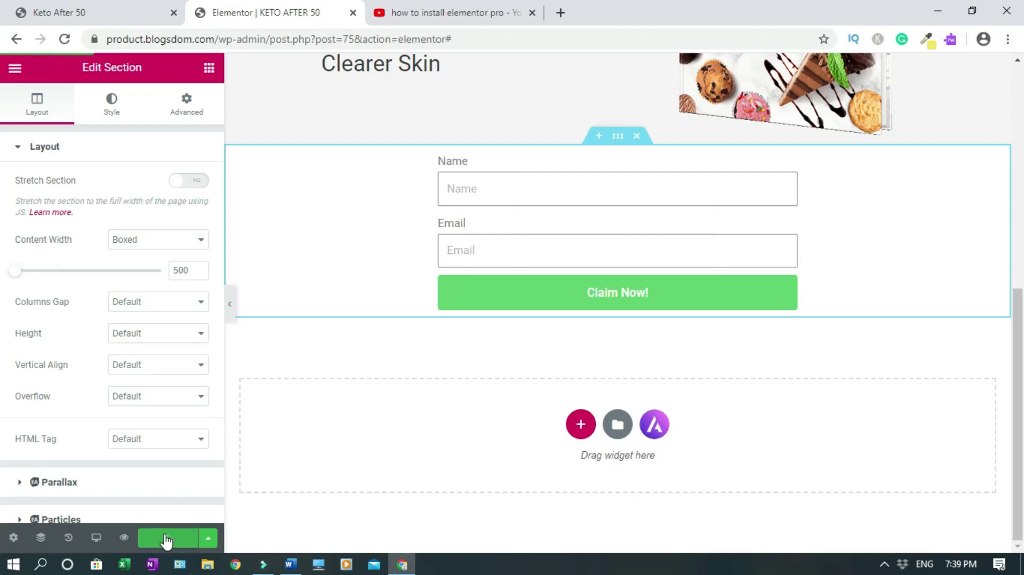
Step: Check the footer links on the reference sales page and add a section with five equal columns below the form
click(112, 104)
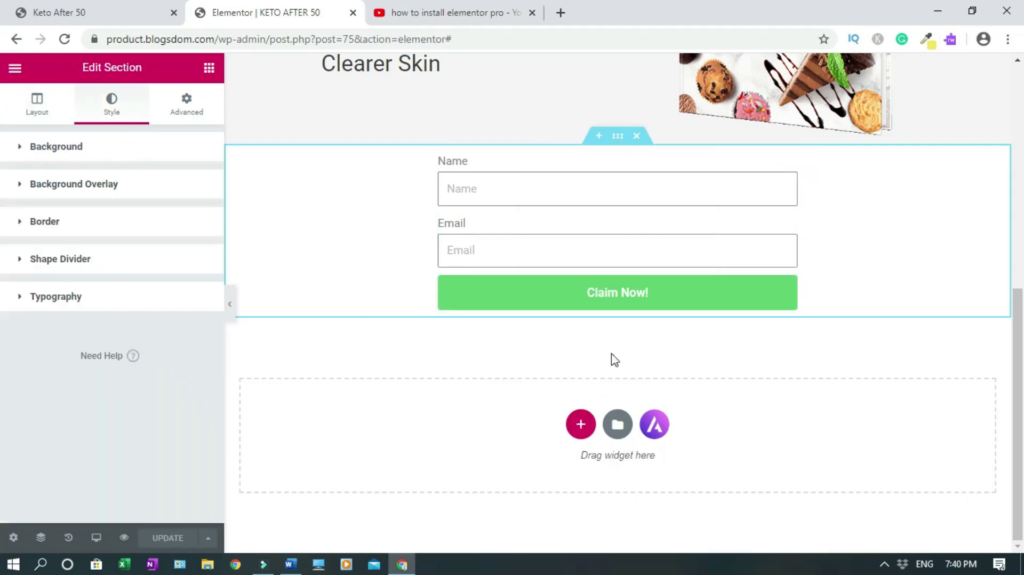
click(74, 22)
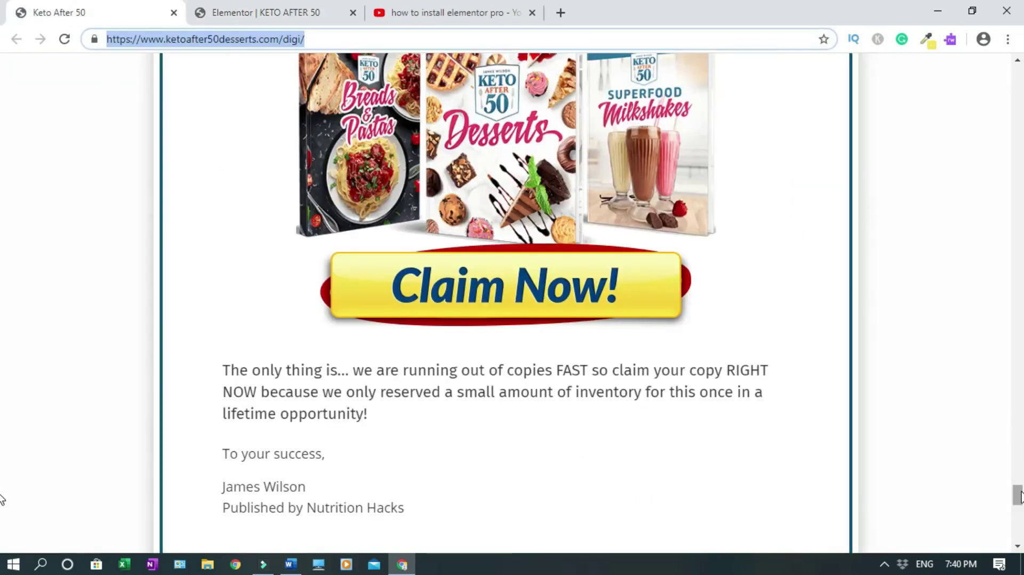
key(Return)
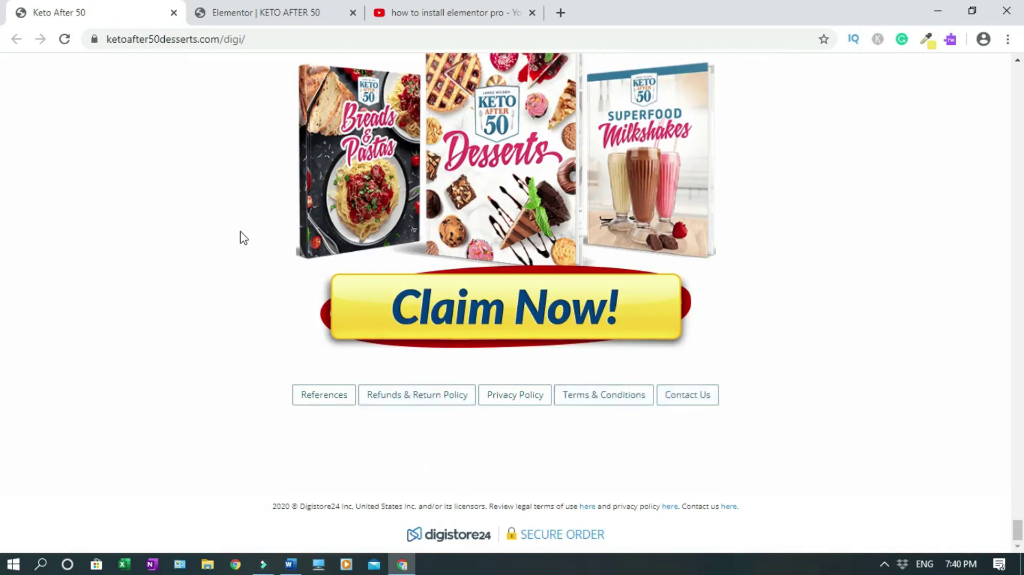
click(269, 8)
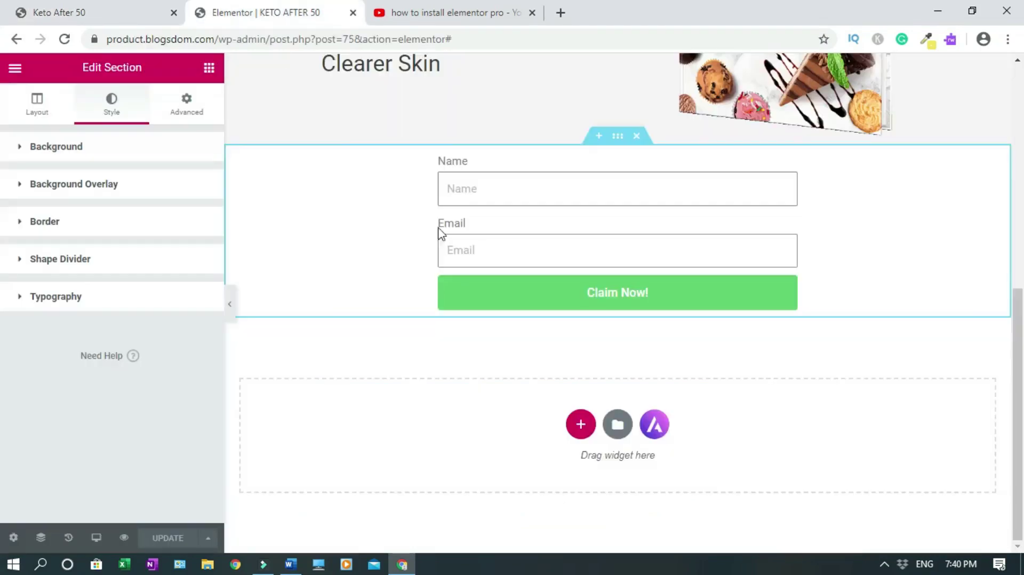
click(581, 425)
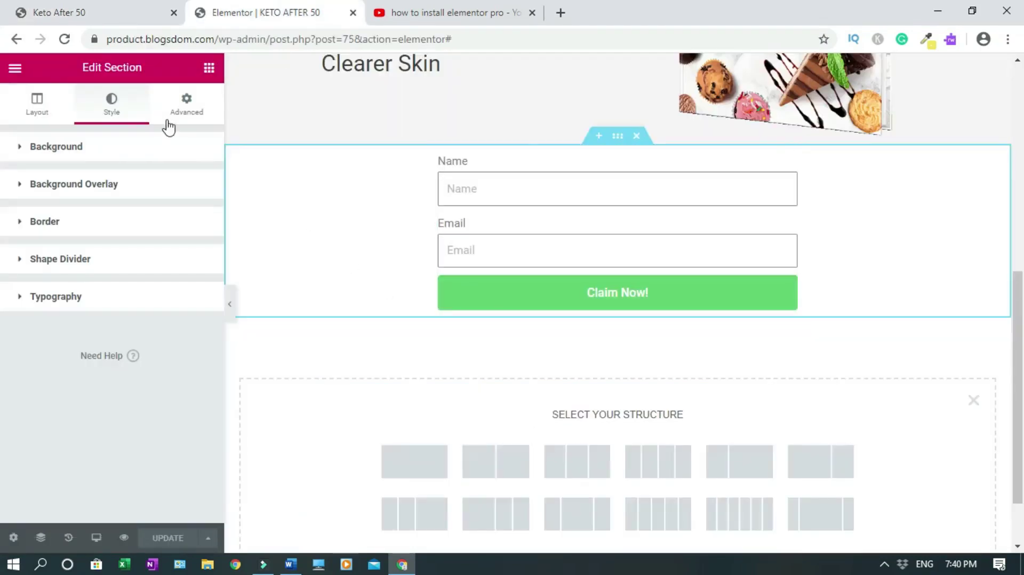
click(80, 10)
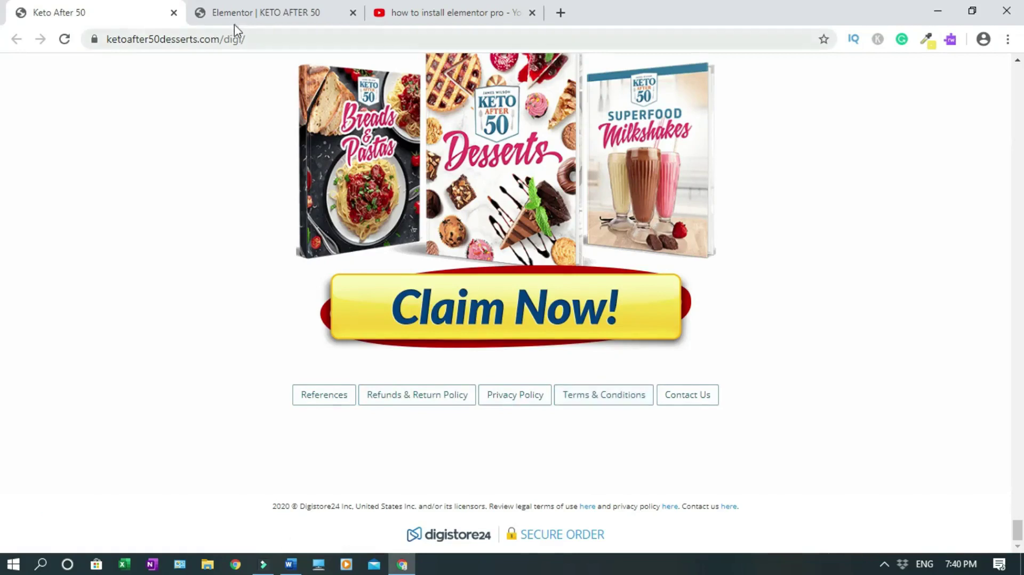
click(235, 24)
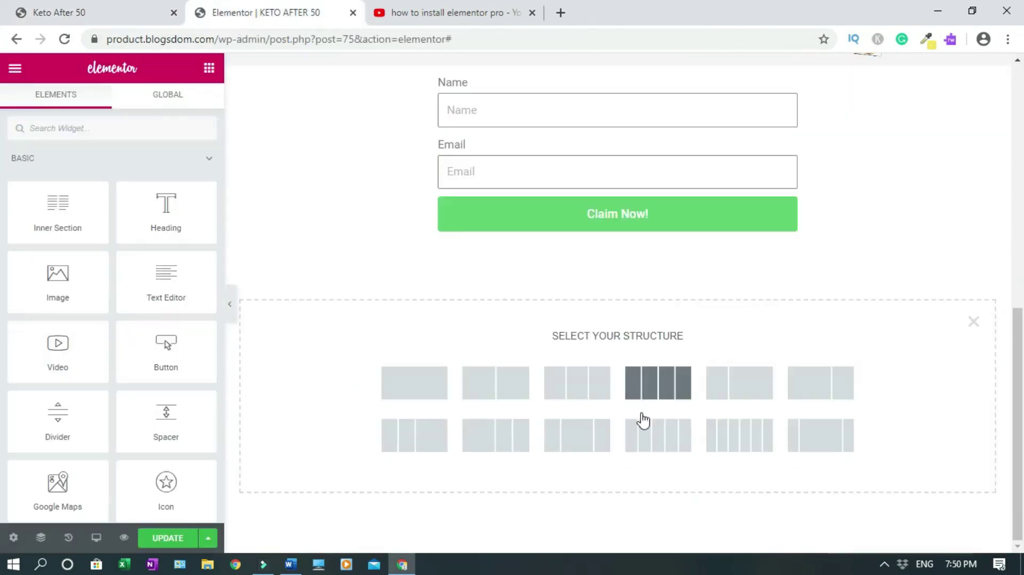
click(655, 446)
Step: Place Text Editor widgets in the second, third and fourth columns of the five-column section
click(501, 307)
drag(166, 277, 460, 299)
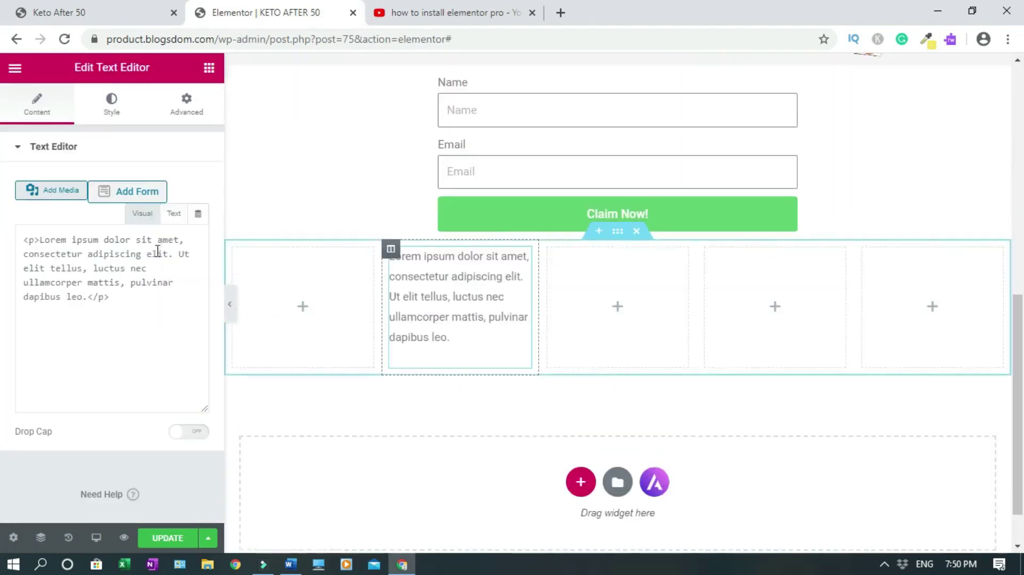
click(209, 67)
drag(166, 277, 614, 317)
click(209, 68)
drag(166, 278, 840, 393)
Step: Replace the placeholder text in the second column with "Refunds & Return Policy"
triple_click(113, 323)
key(BackSpace)
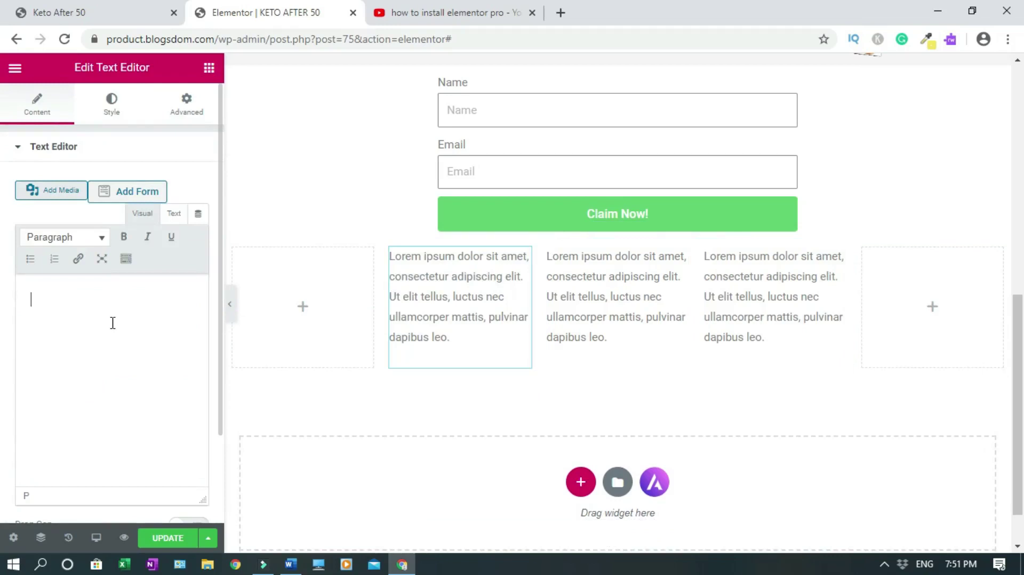
text(Policy)
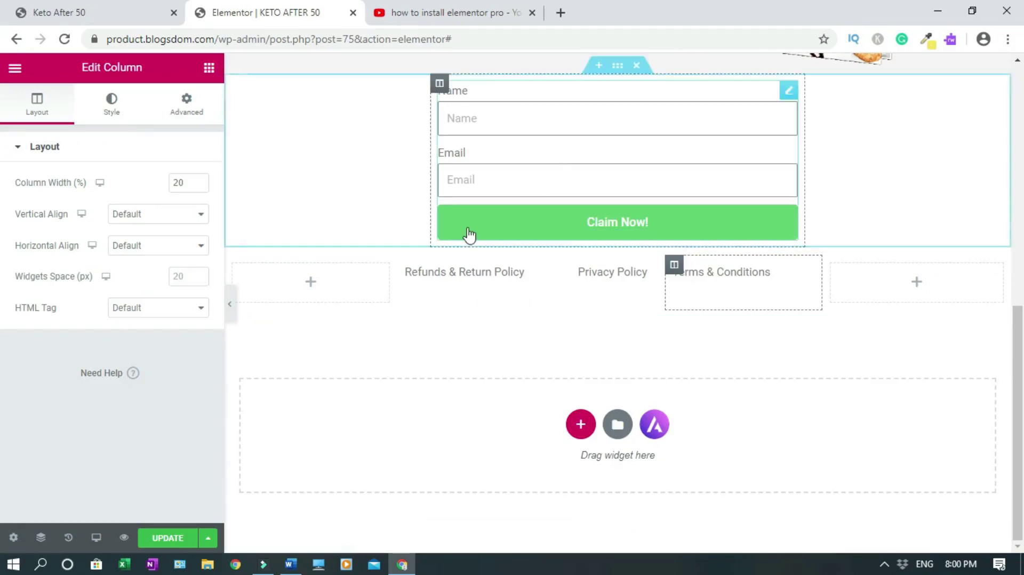
triple_click(455, 272)
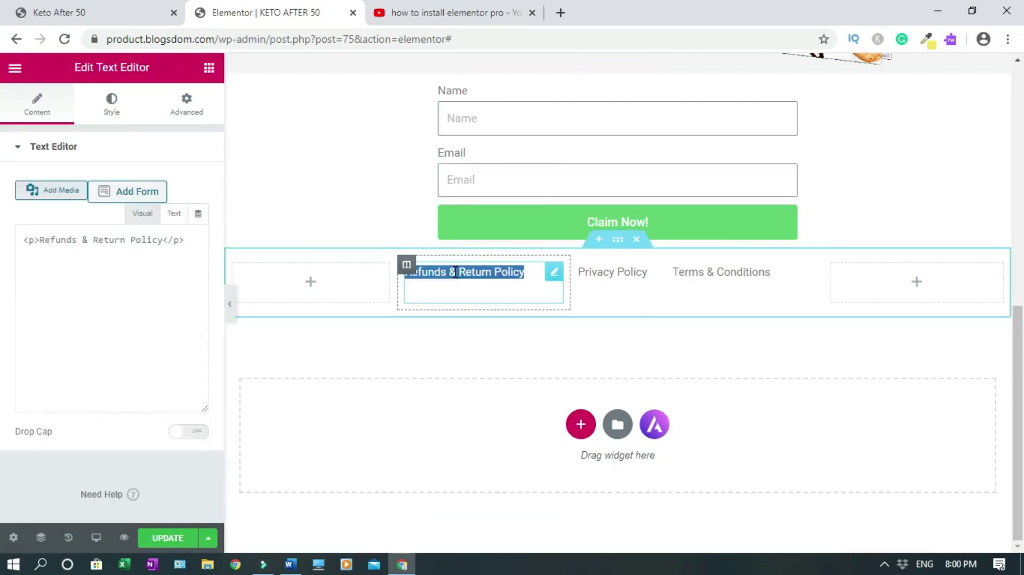
click(109, 15)
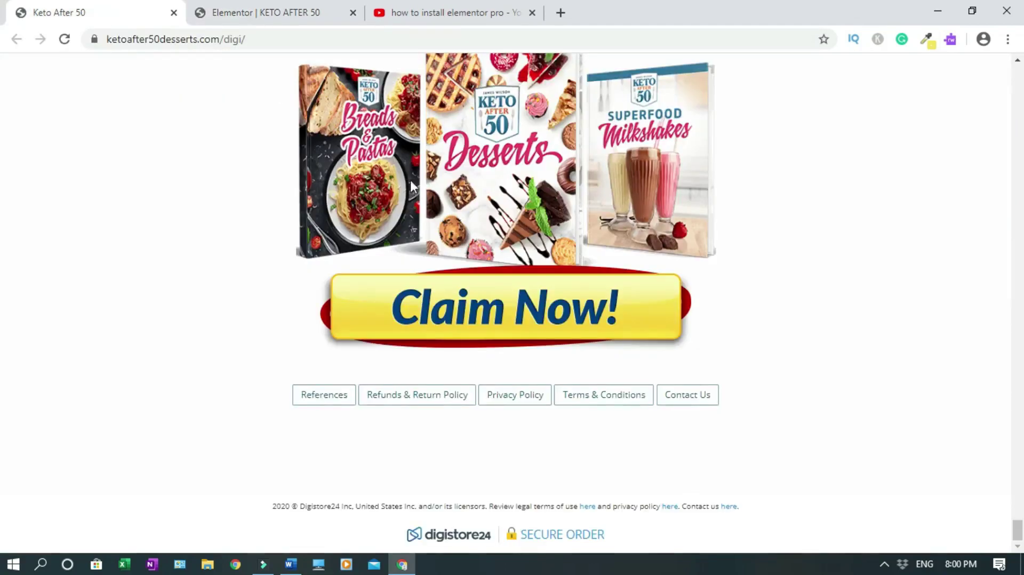
right_click(400, 405)
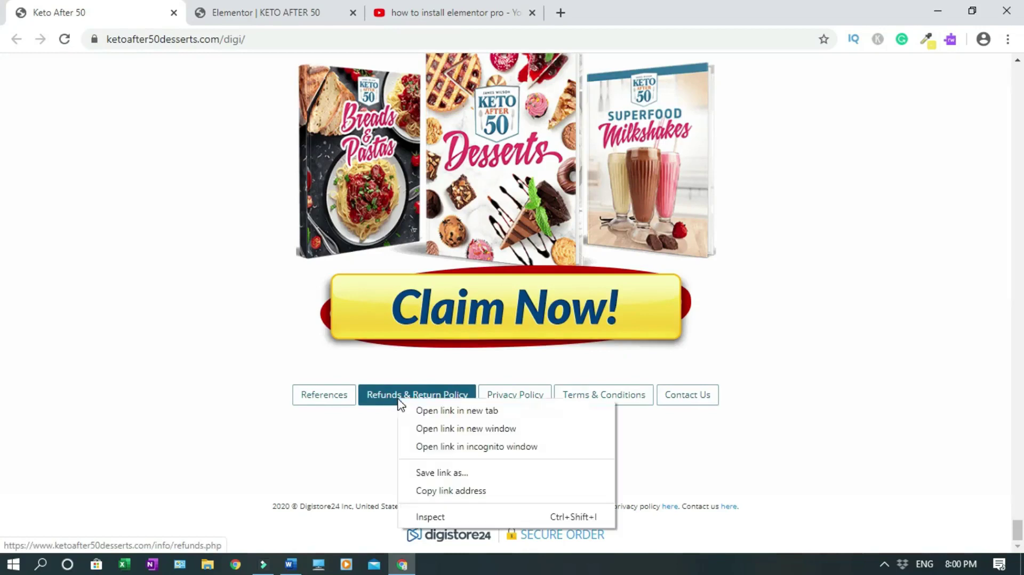
click(442, 491)
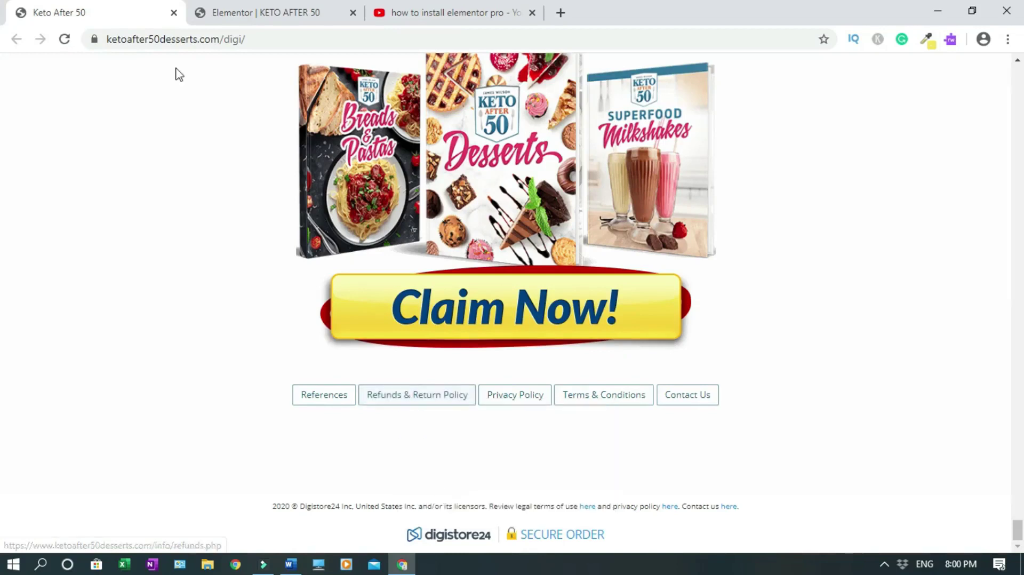
click(232, 16)
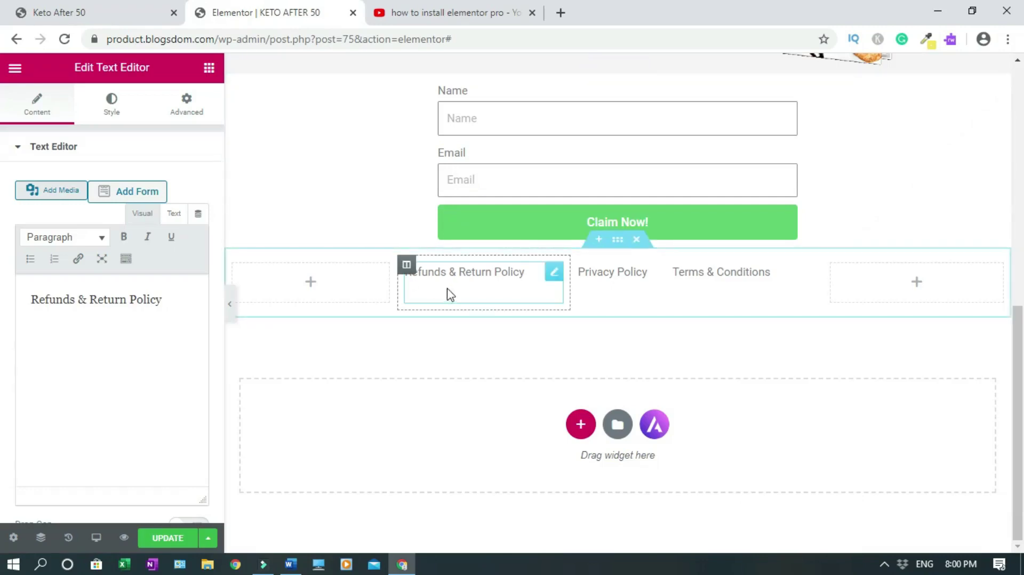
triple_click(451, 267)
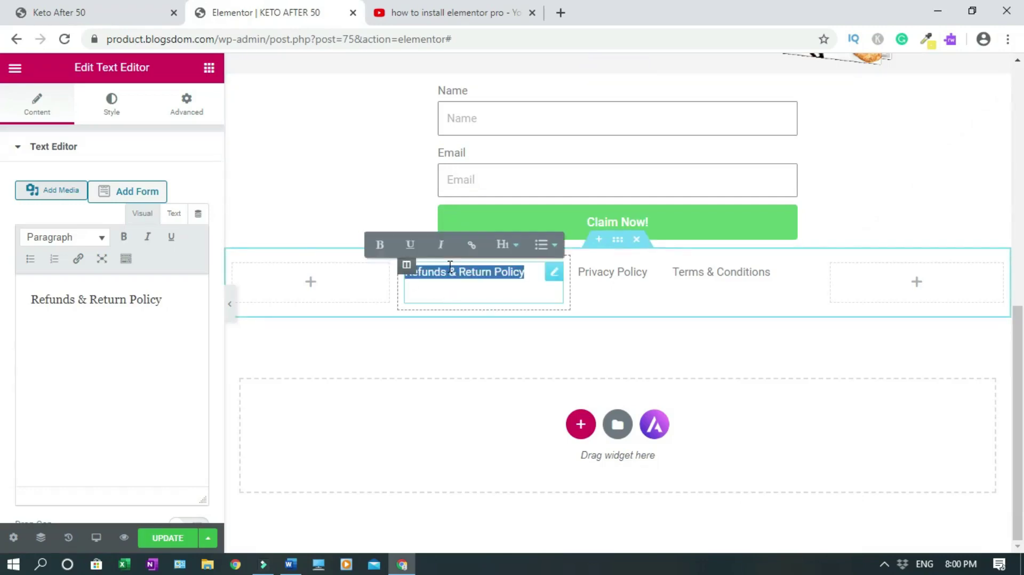
click(470, 244)
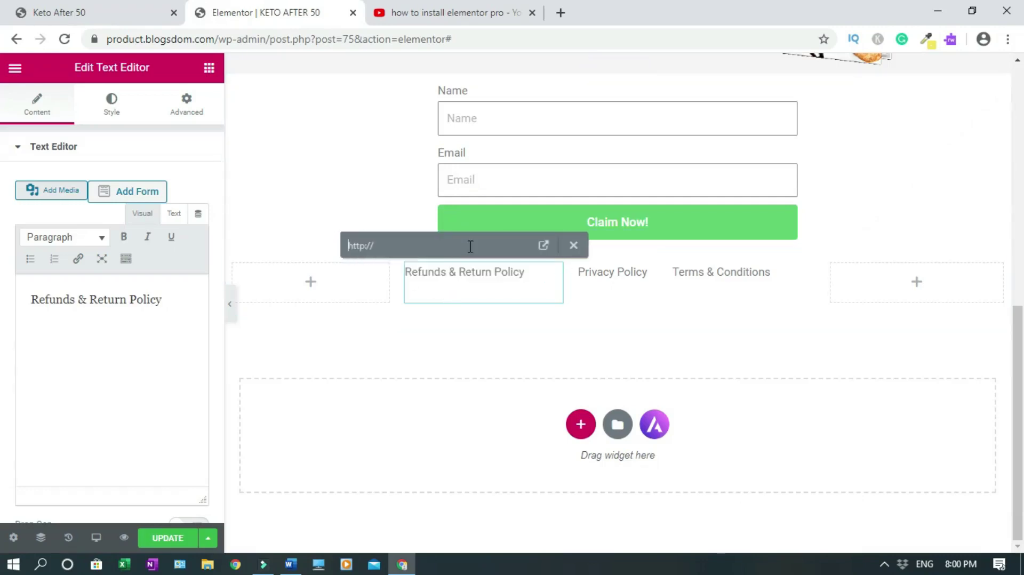
key(ctrl+v)
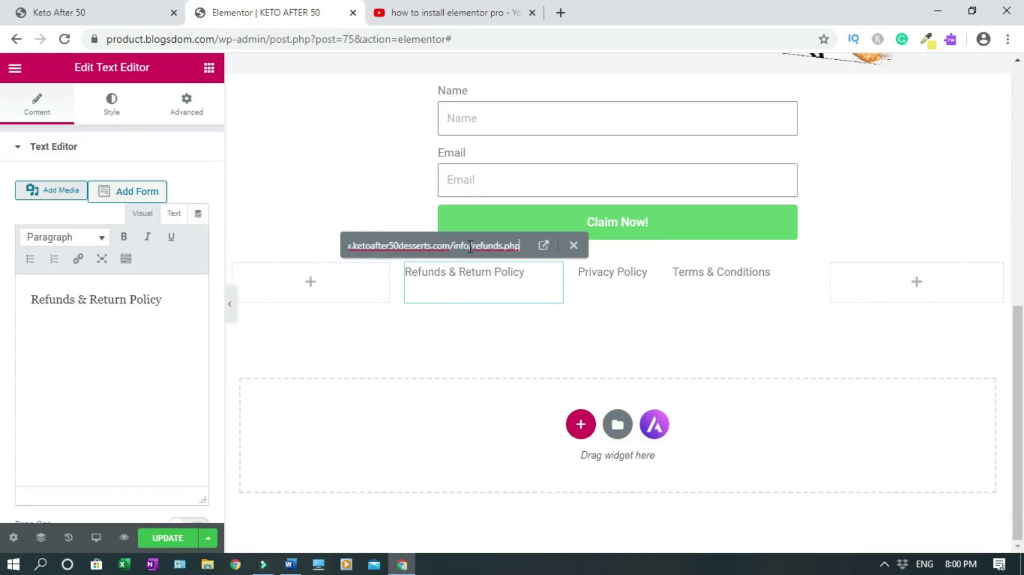
click(544, 245)
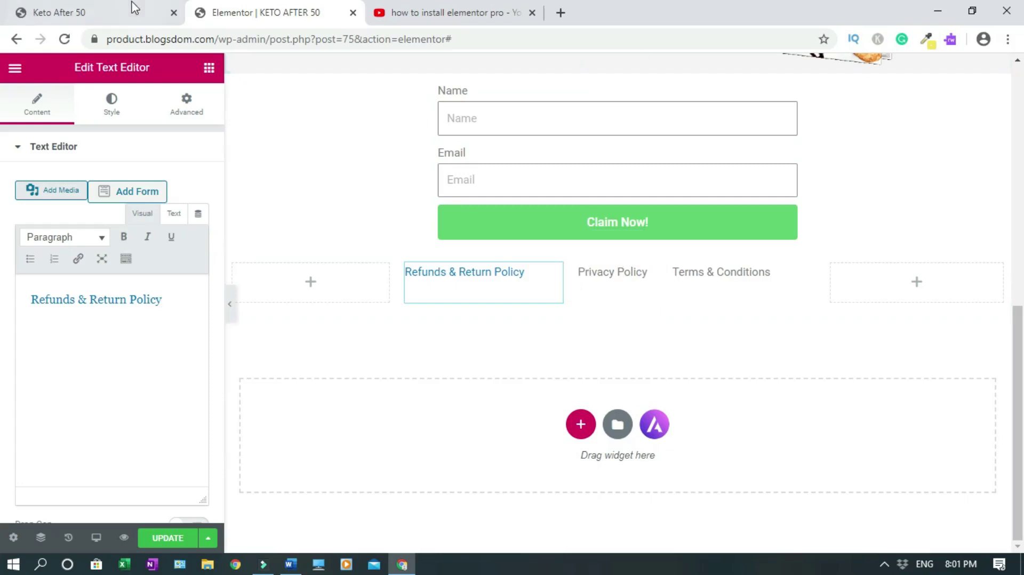
click(111, 8)
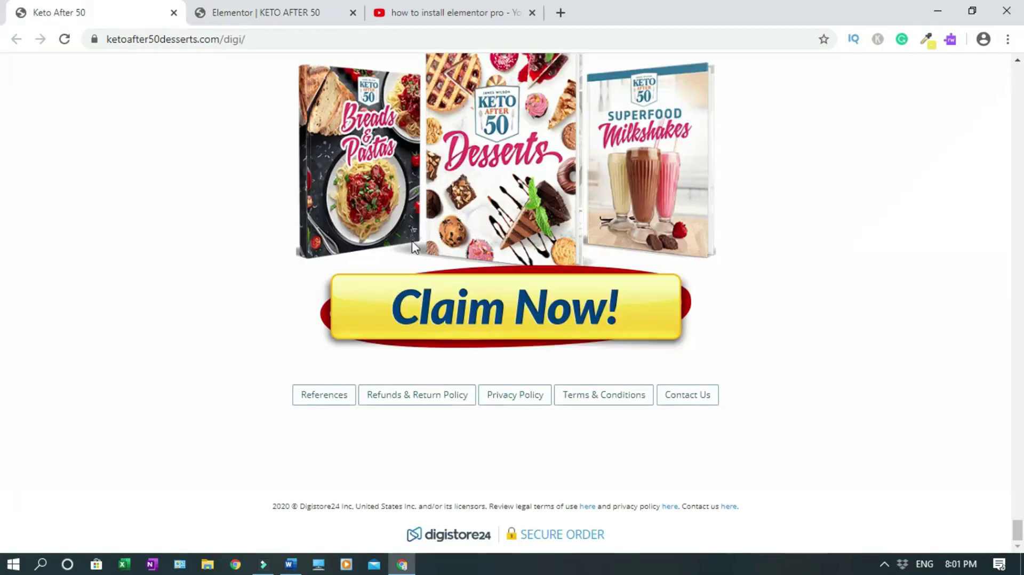
right_click(514, 402)
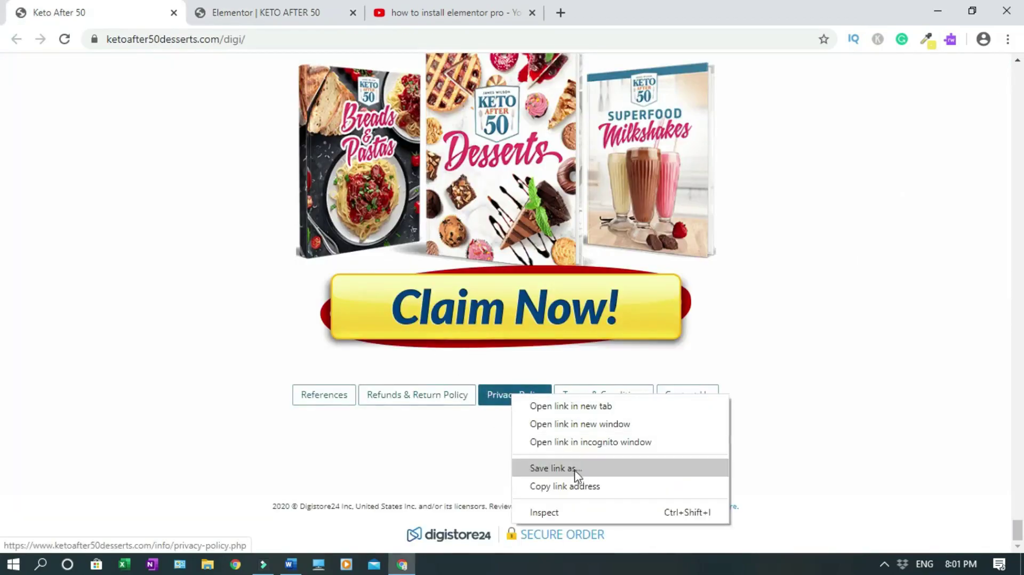
click(573, 486)
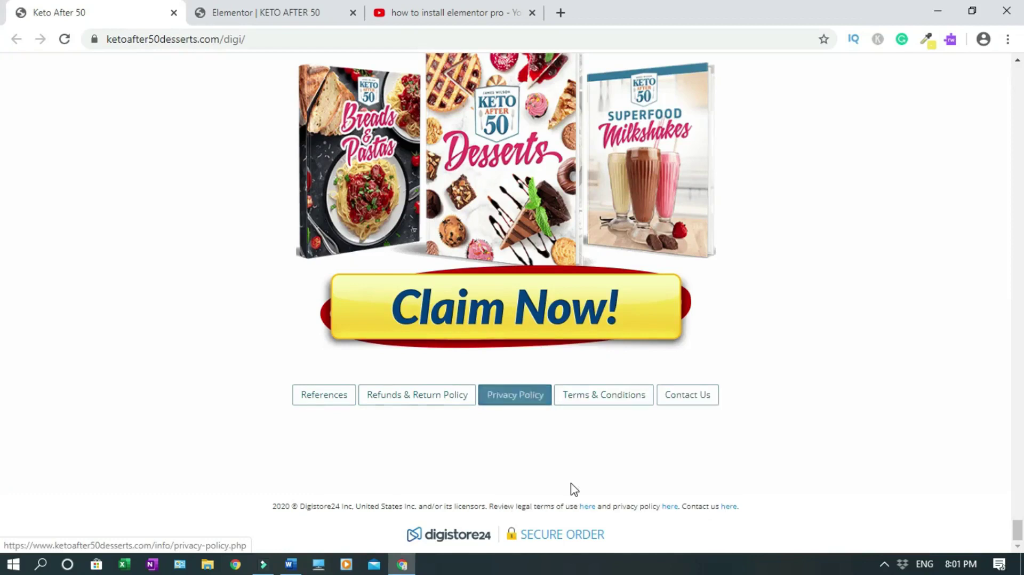
click(290, 16)
double_click(611, 272)
click(611, 272)
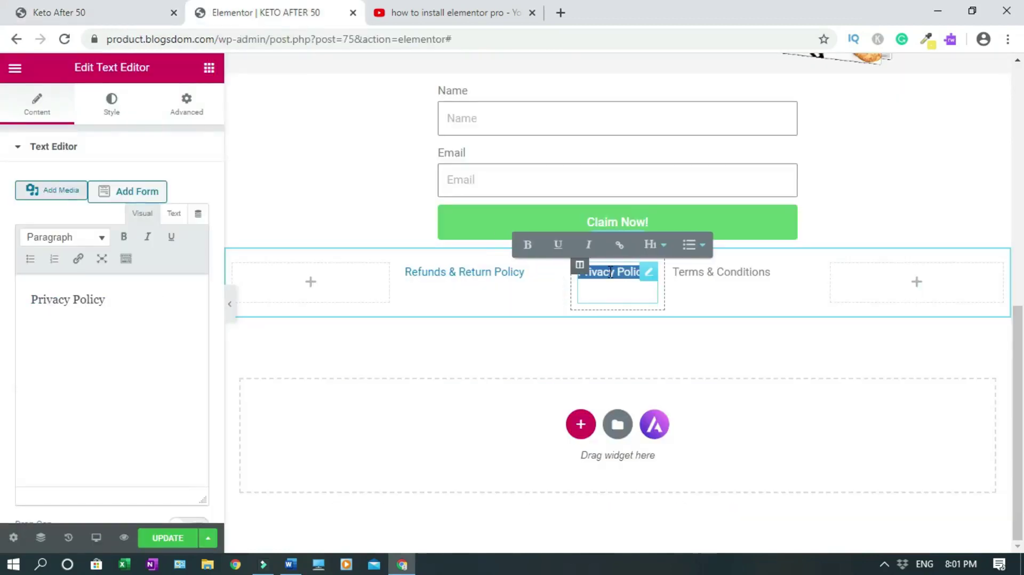
click(619, 245)
key(ctrl+v)
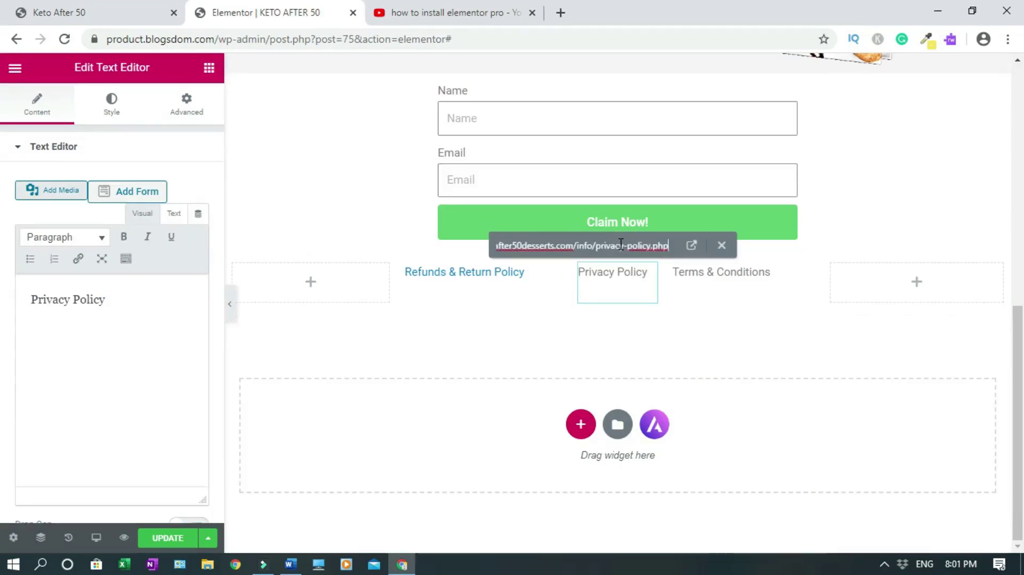
click(691, 246)
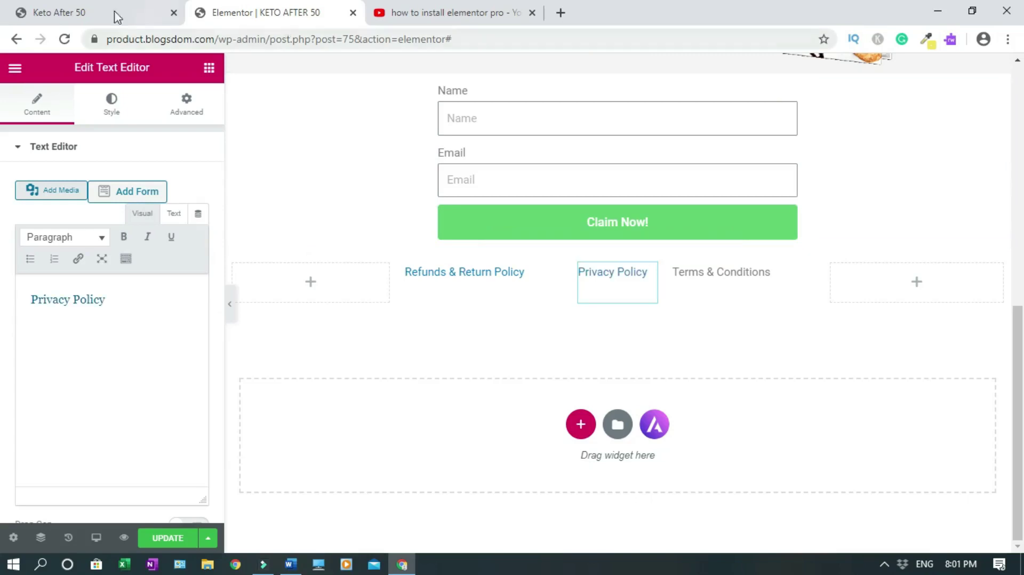
click(103, 11)
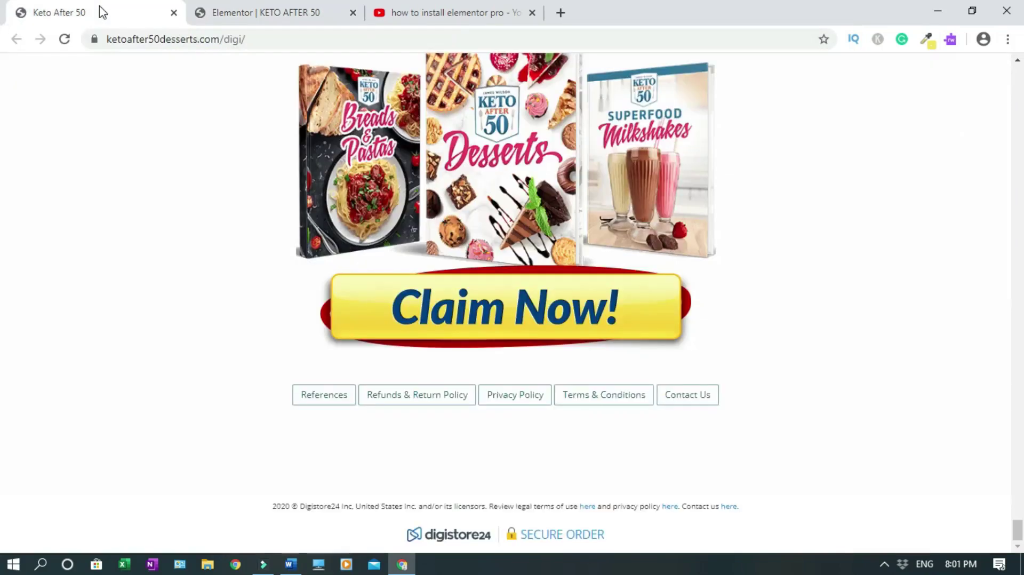
right_click(574, 396)
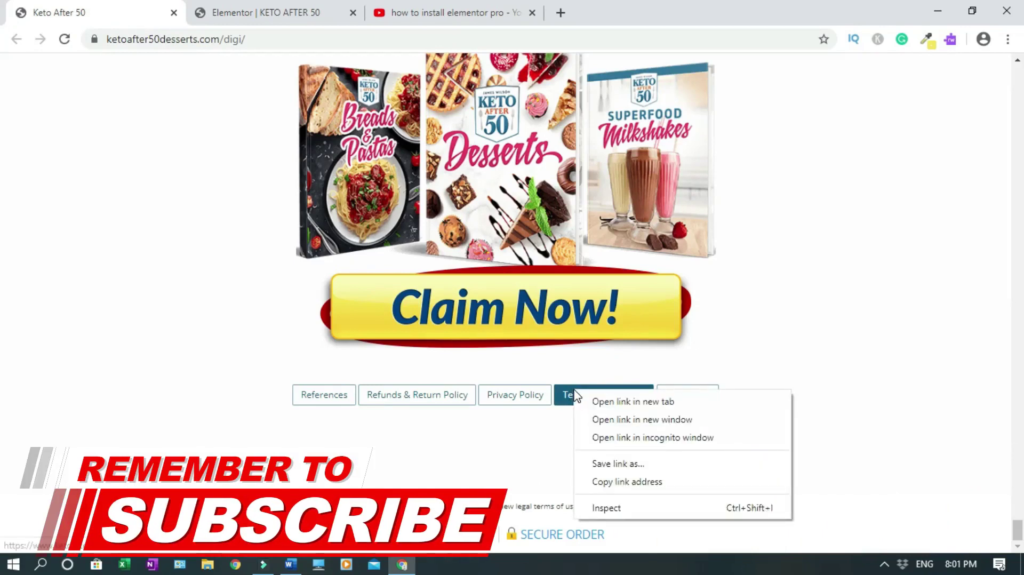
click(622, 482)
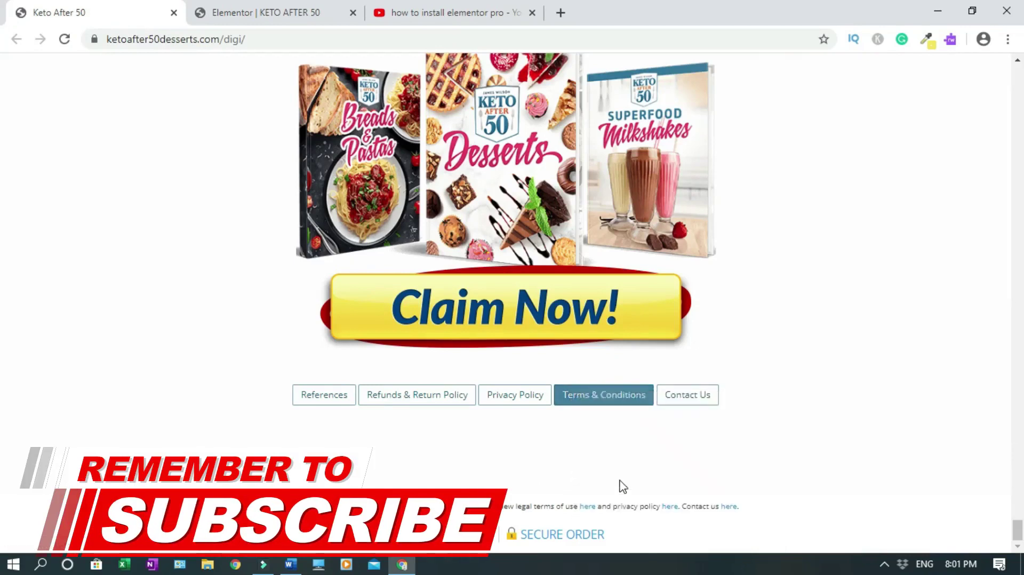
click(283, 8)
triple_click(720, 271)
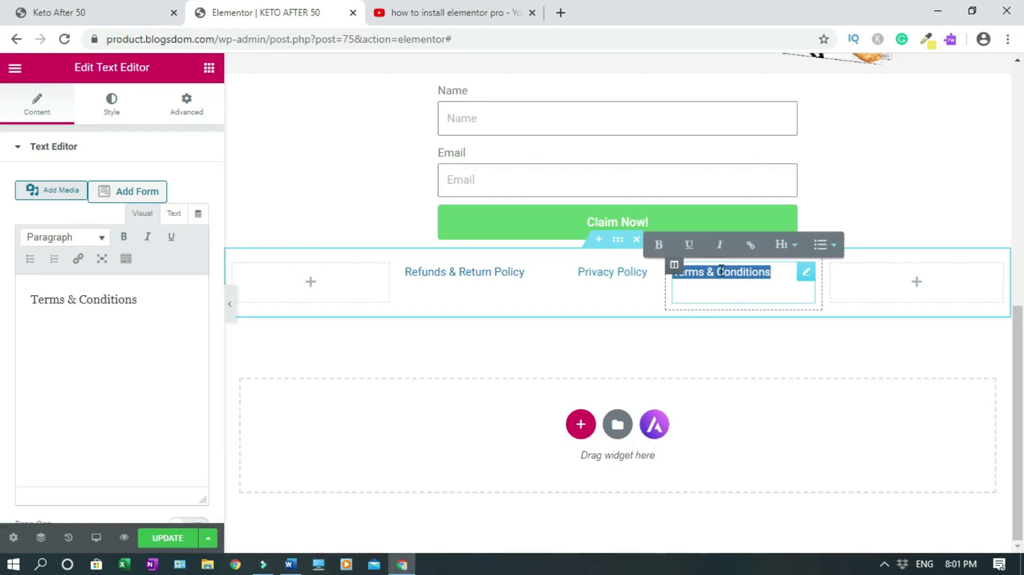
click(728, 245)
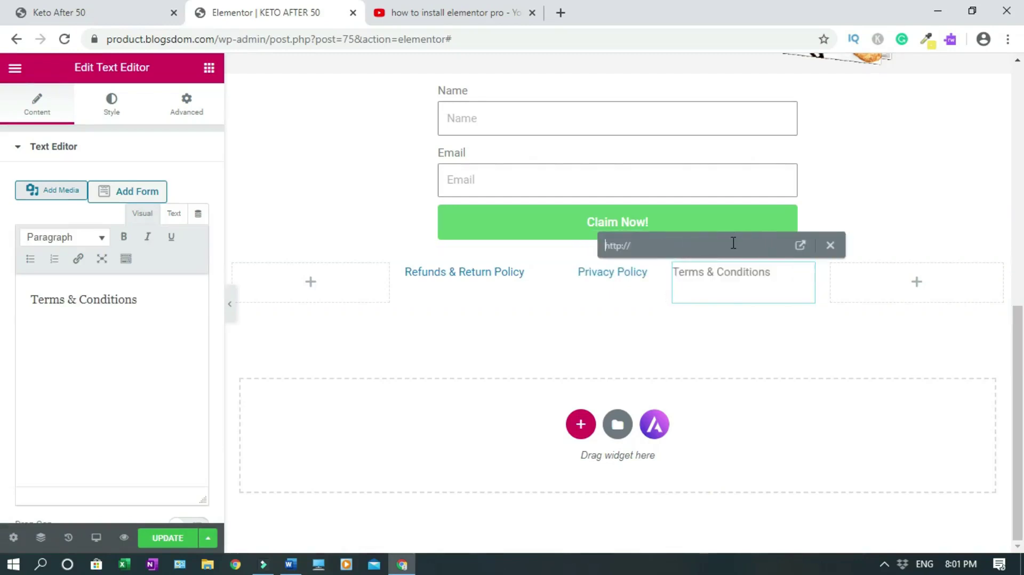
key(ctrl+v)
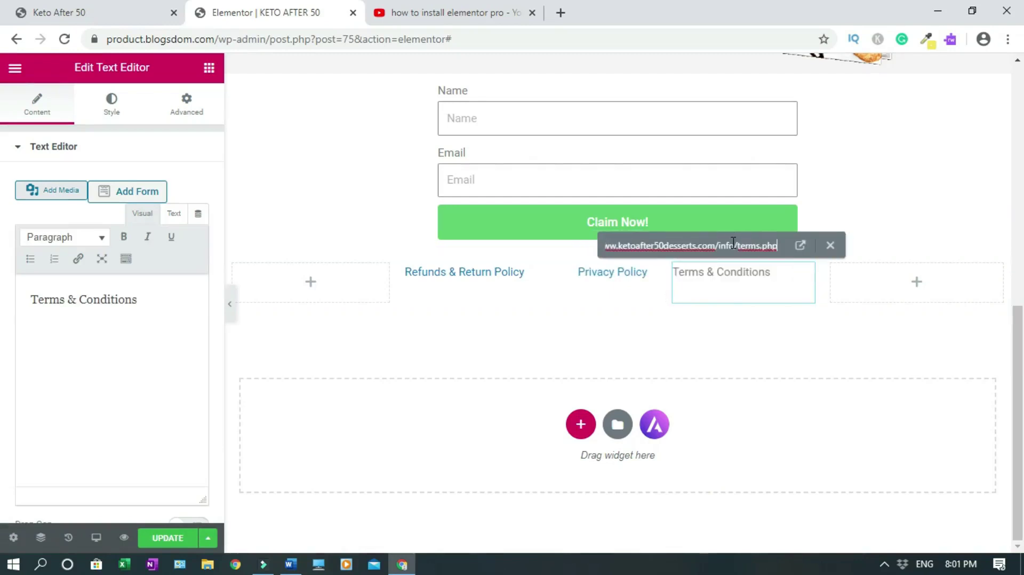
click(803, 249)
click(549, 293)
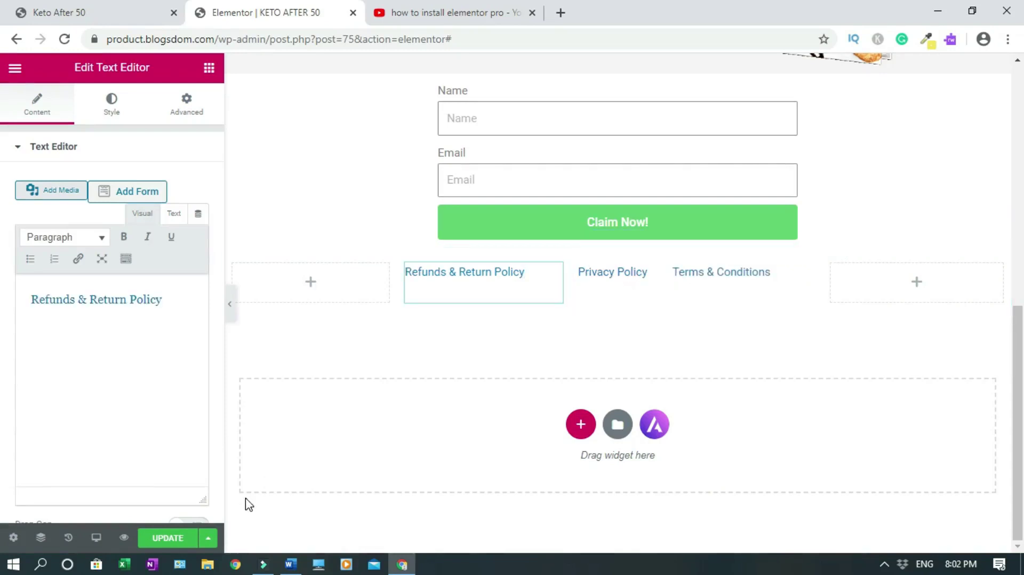
click(166, 544)
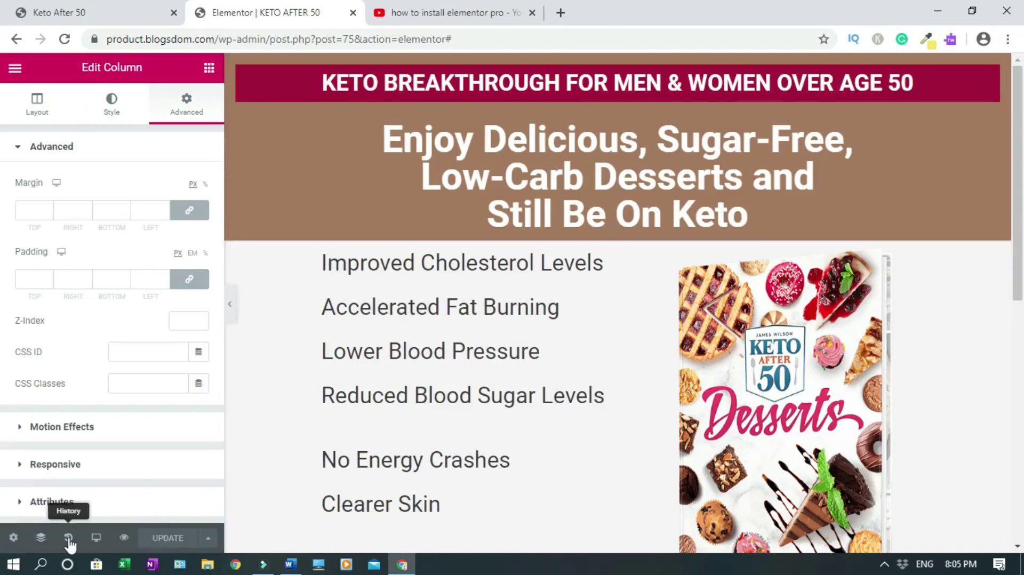
Step: Preview the page in the 360px mobile layout from headline to footer links, and return to the desktop preview
click(96, 539)
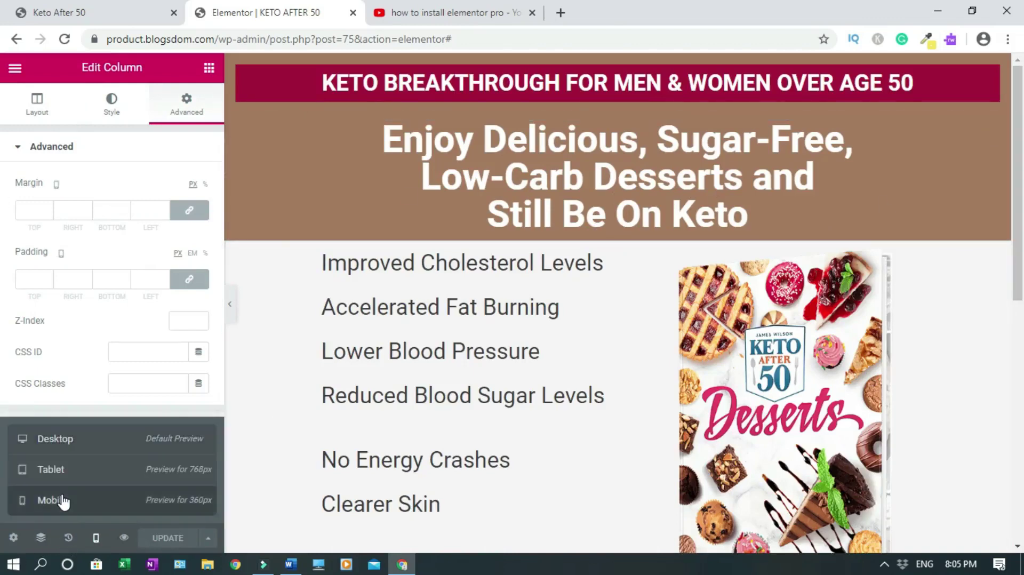
click(53, 499)
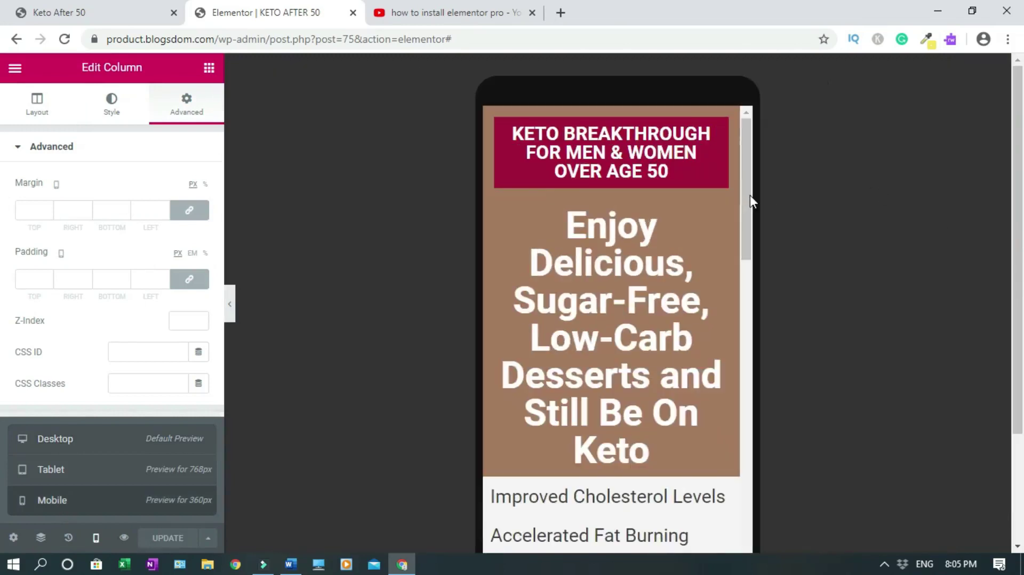
scroll(750, 201, down, 5)
scroll(748, 176, up, 5)
drag(747, 137, 772, 375)
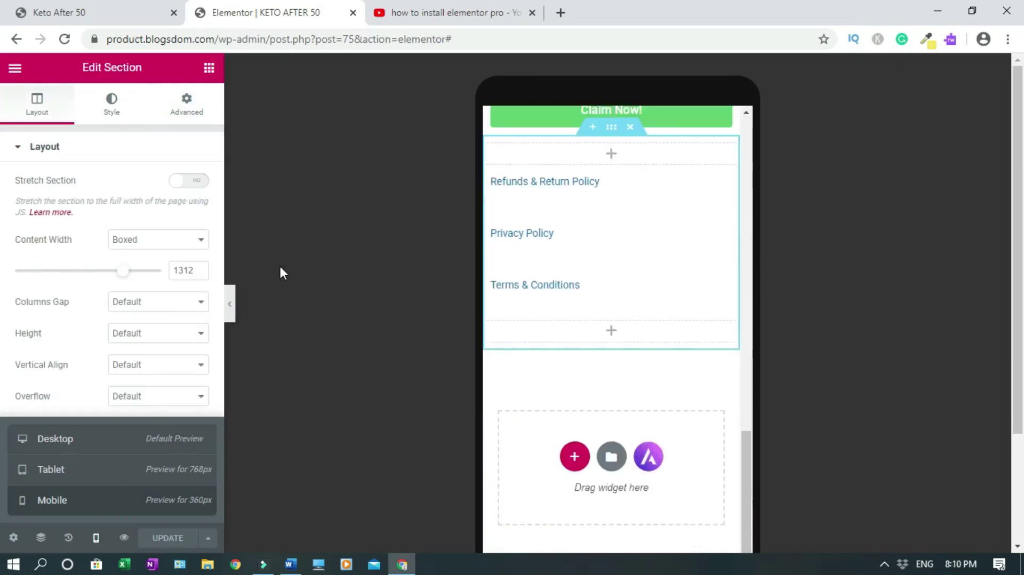
click(45, 440)
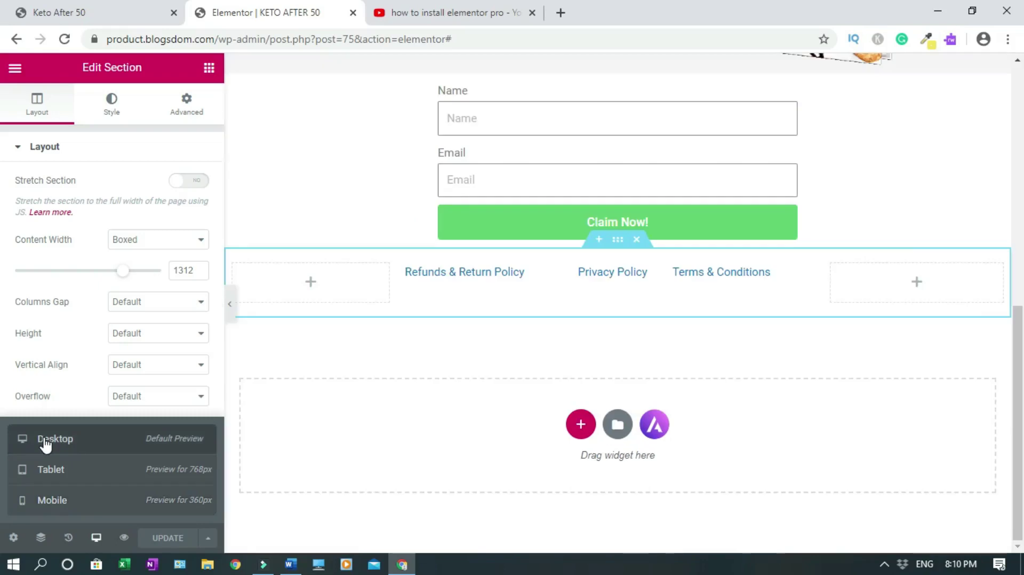
Step: Leave Elementor for the WordPress page editor, update the KETO AFTER 50 page there and open the live page
scroll(1012, 133, up, 8)
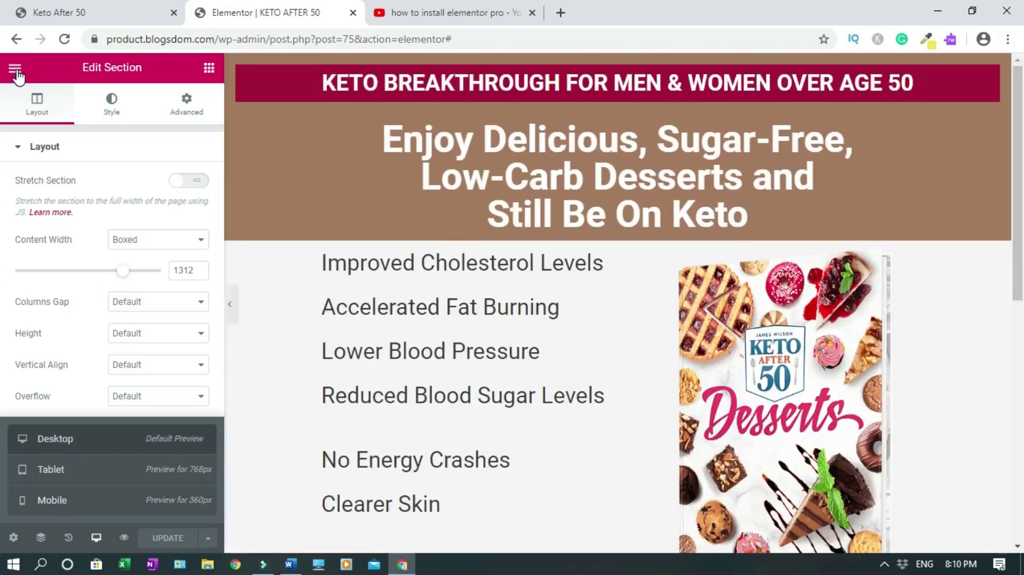
click(16, 72)
click(67, 493)
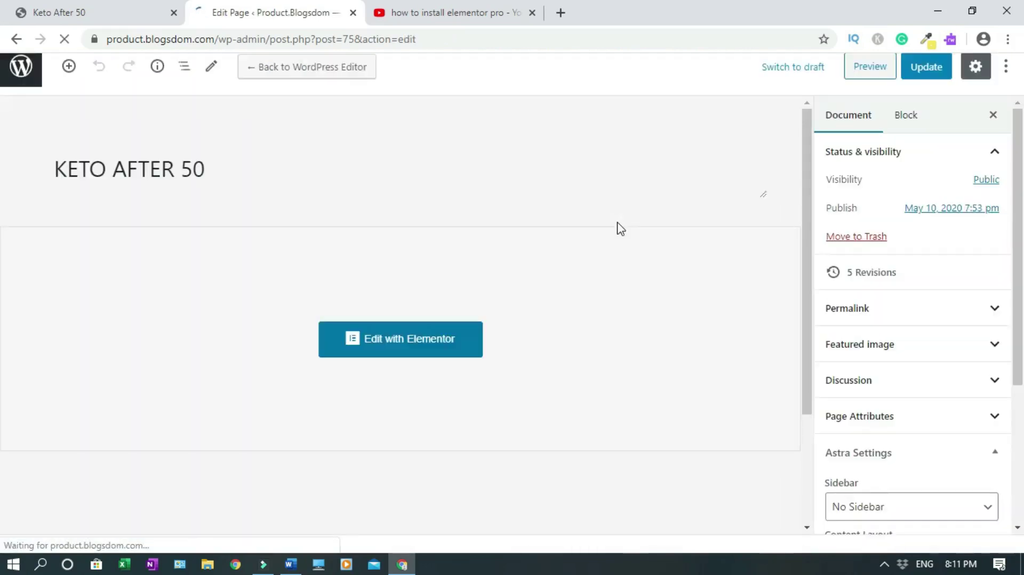
click(931, 75)
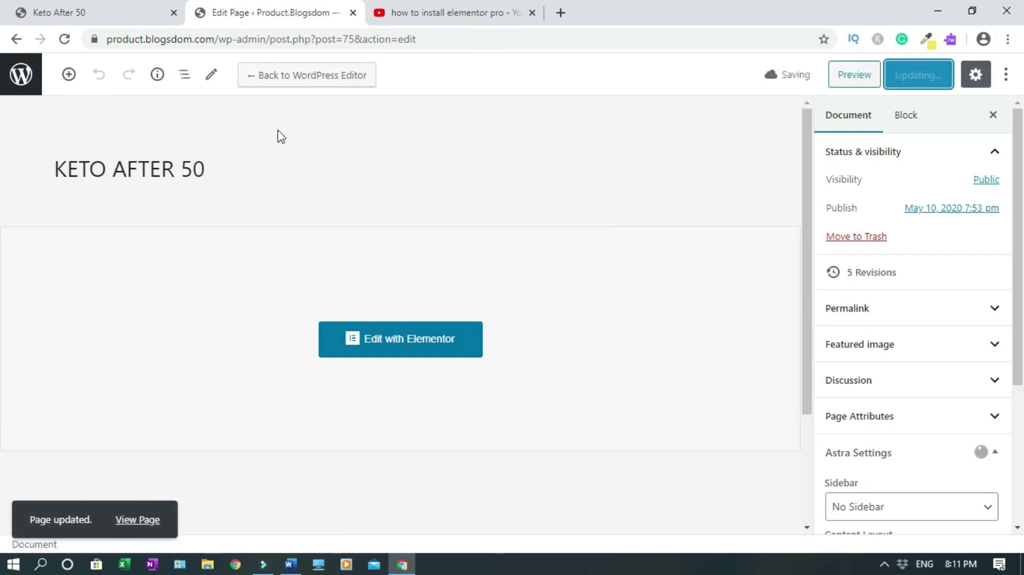
click(138, 520)
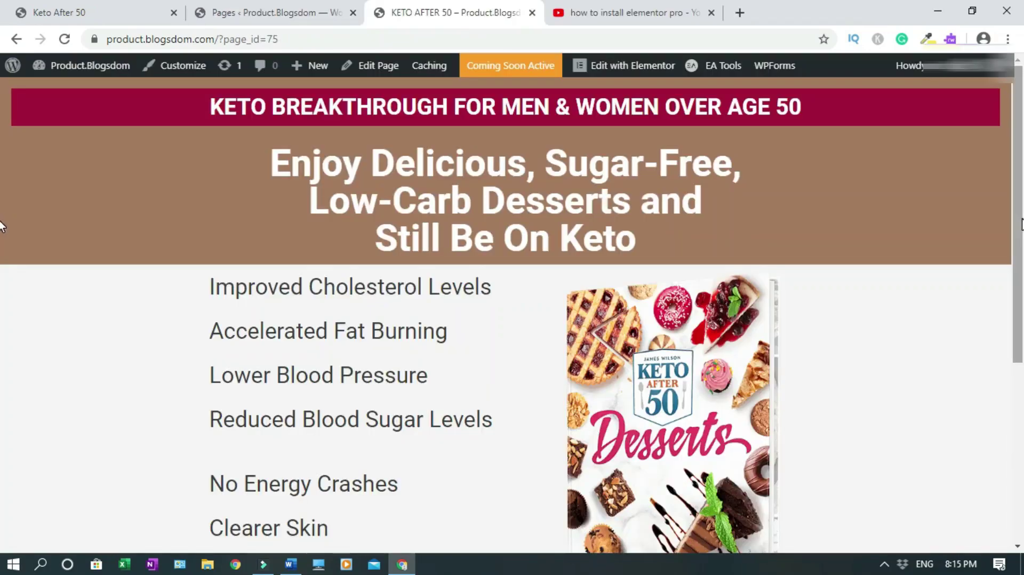
Step: Review the live KETO AFTER 50 page down to its footer links and copy its web address
scroll(2, 250, down, 2)
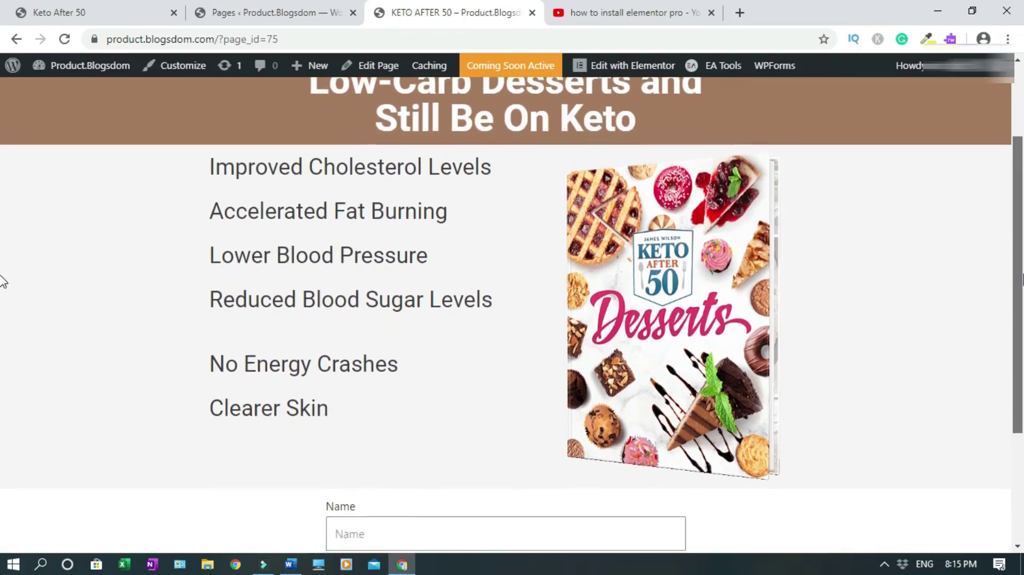
scroll(1, 283, down, 3)
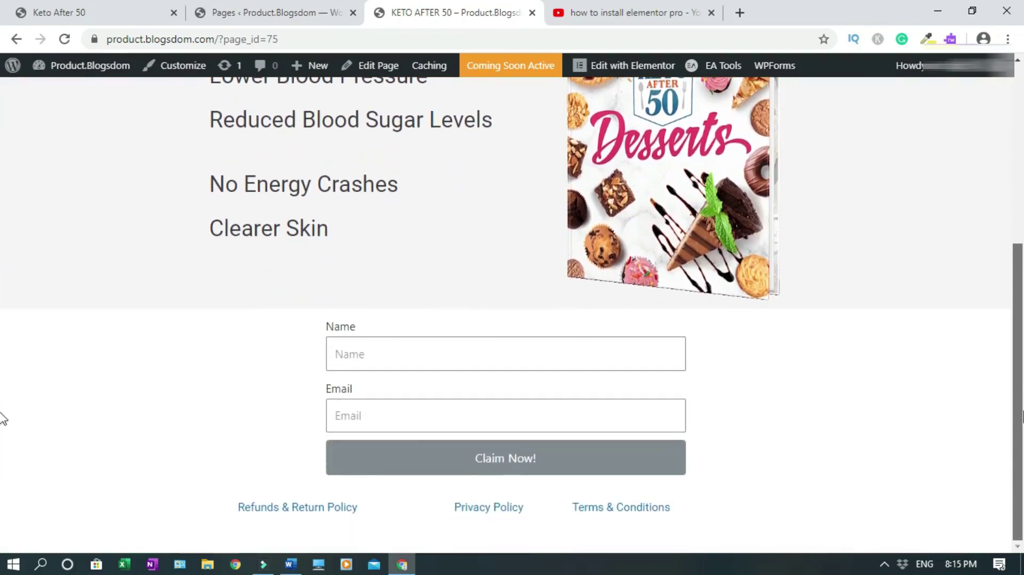
scroll(1003, 288, up, 6)
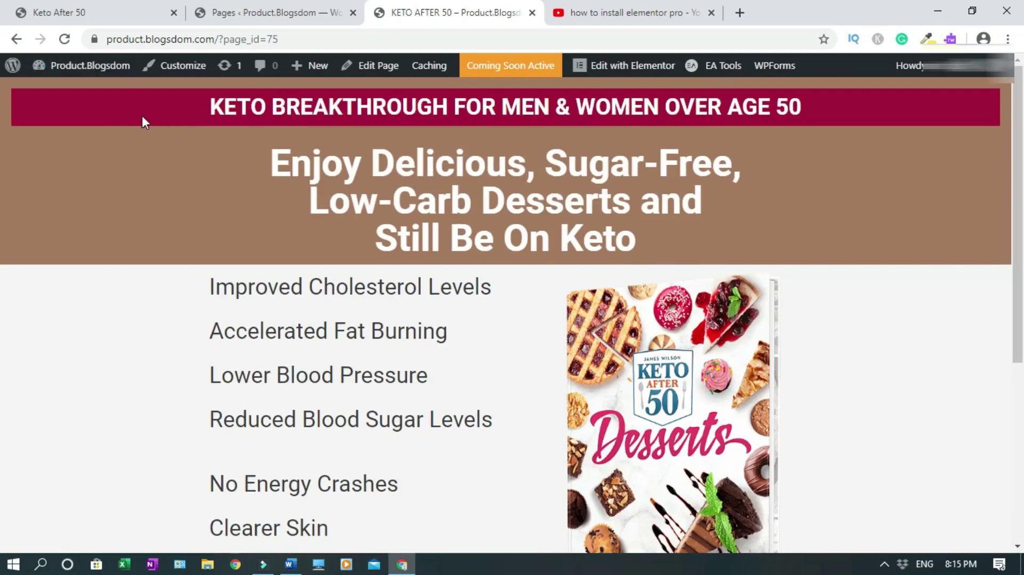
click(159, 39)
key(ctrl+c)
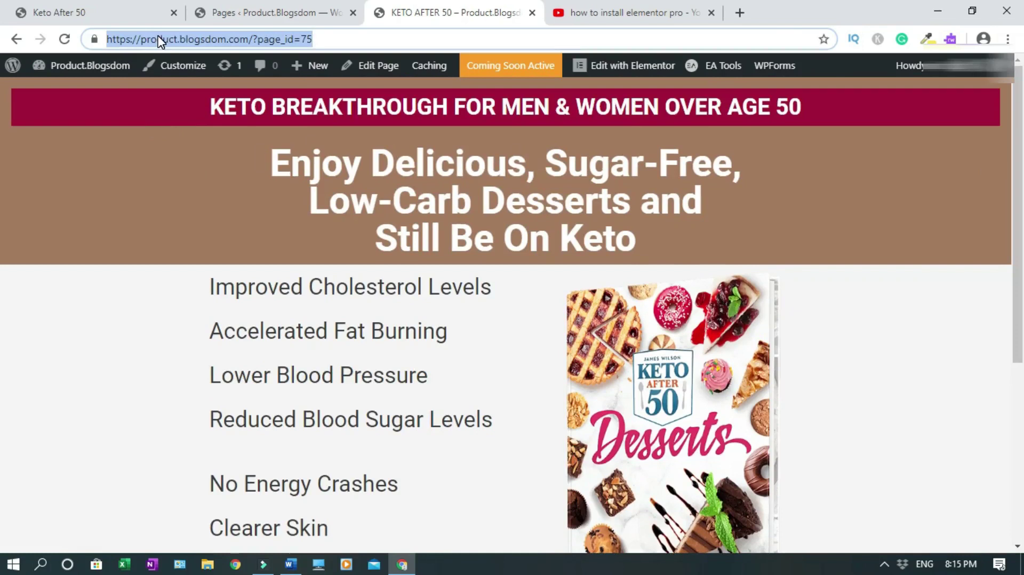
Step: Load the copied live KETO AFTER 50 page address in a new browser tab
click(739, 12)
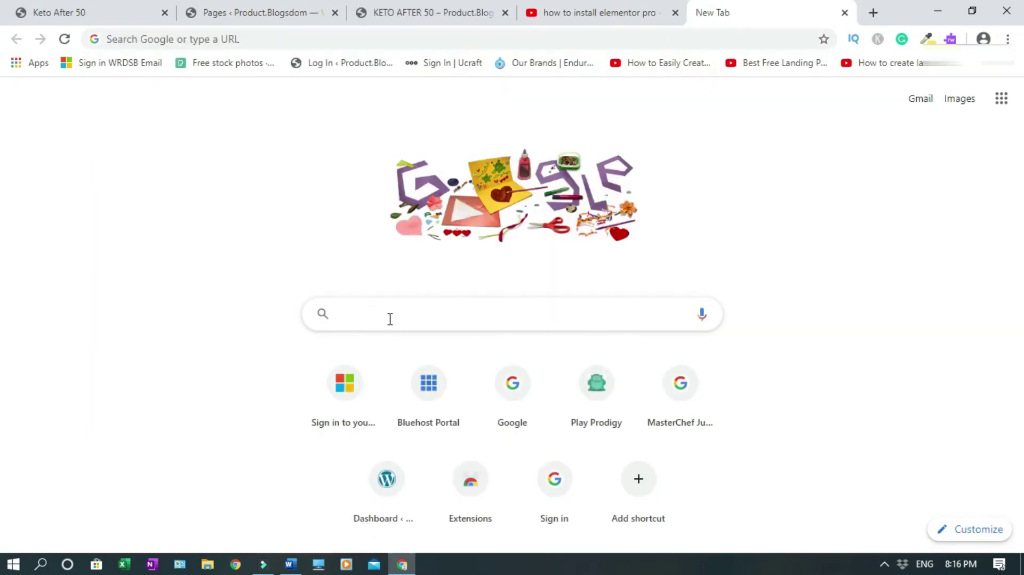
click(242, 38)
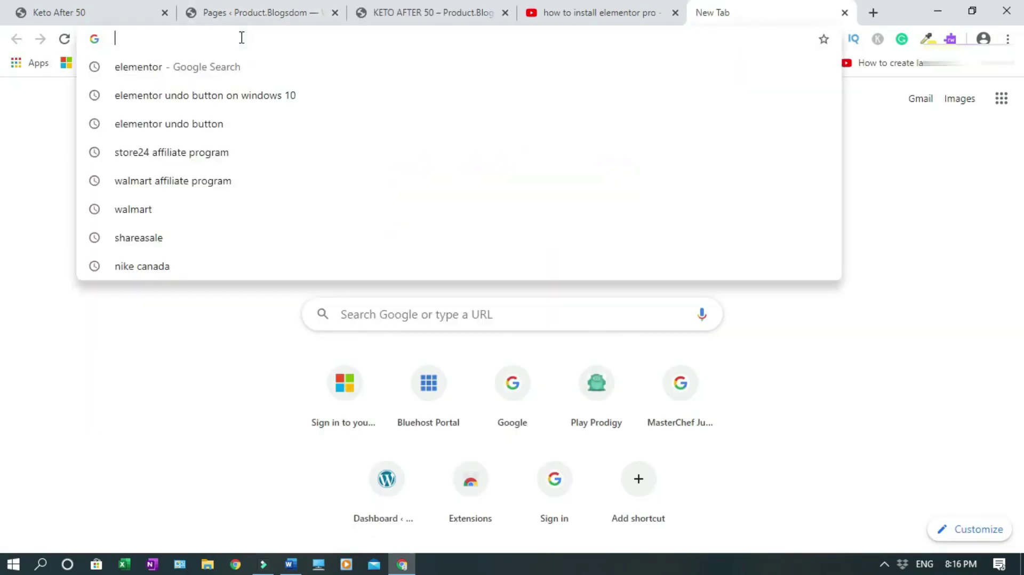
key(ctrl+v)
key(Return)
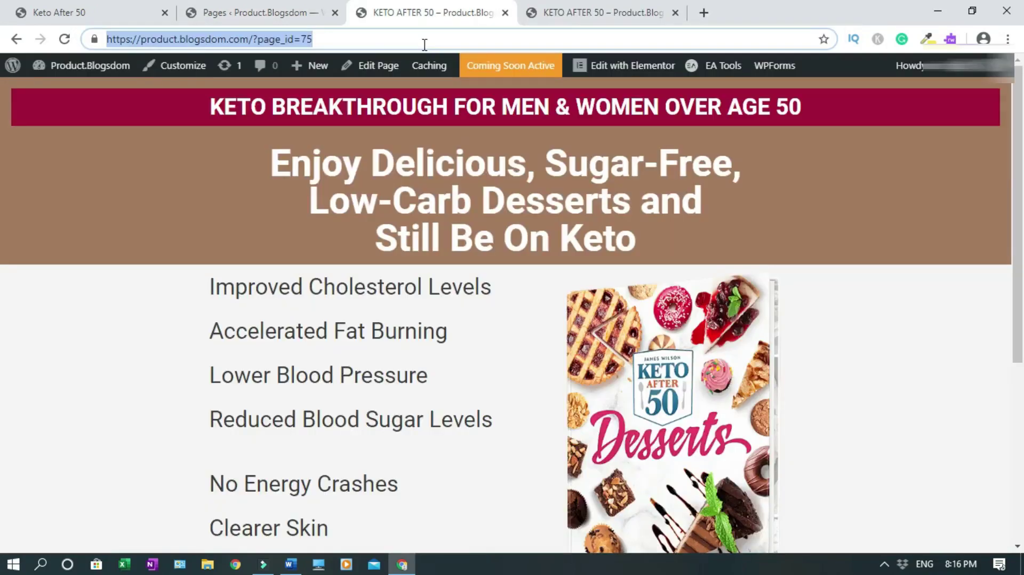
Step: Test the "Refunds & Return Policy" footer link by opening it in a new tab and viewing that tab
scroll(3, 321, down, 3)
scroll(3, 321, down, 2)
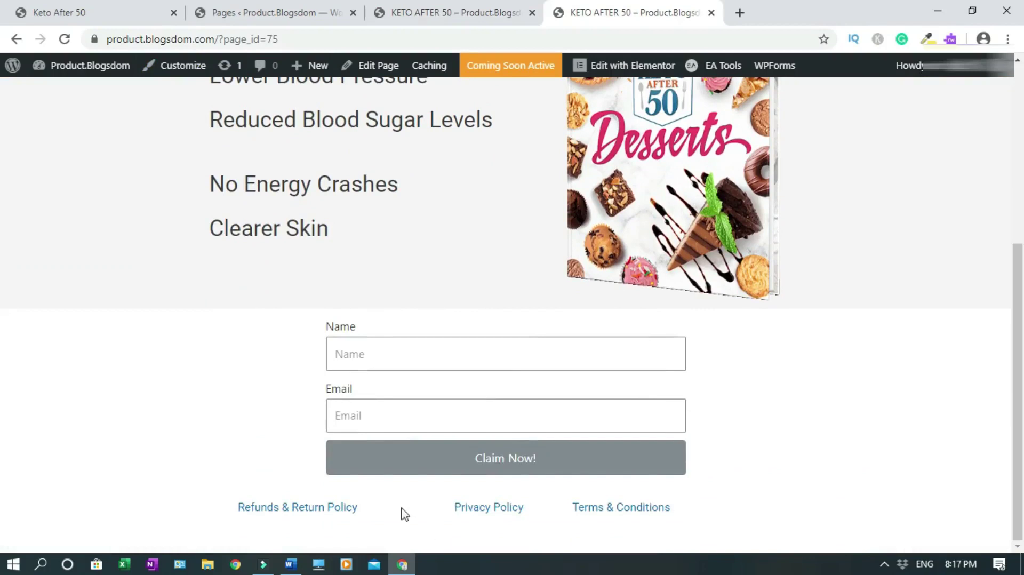
right_click(327, 512)
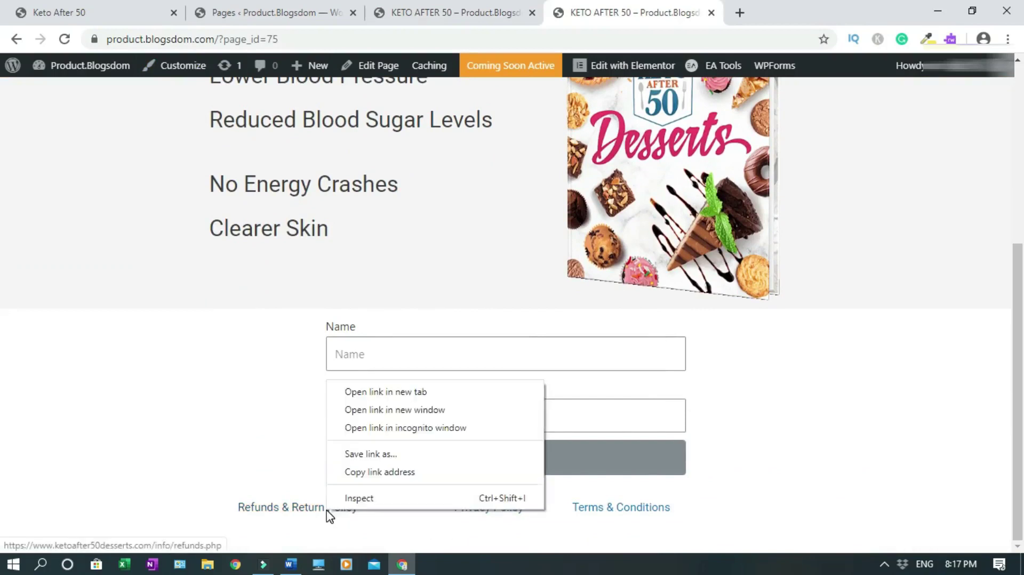
click(355, 393)
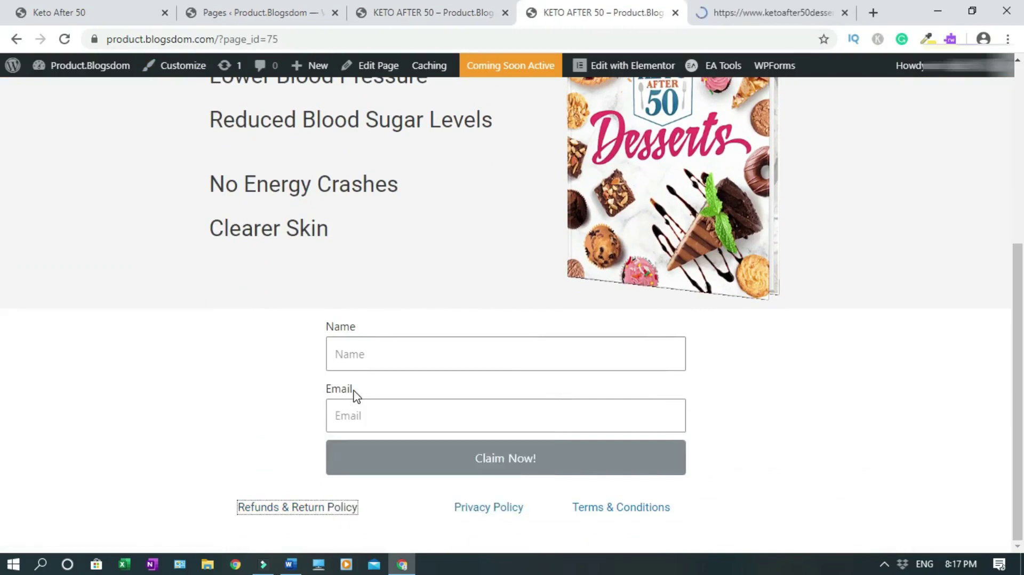
click(758, 20)
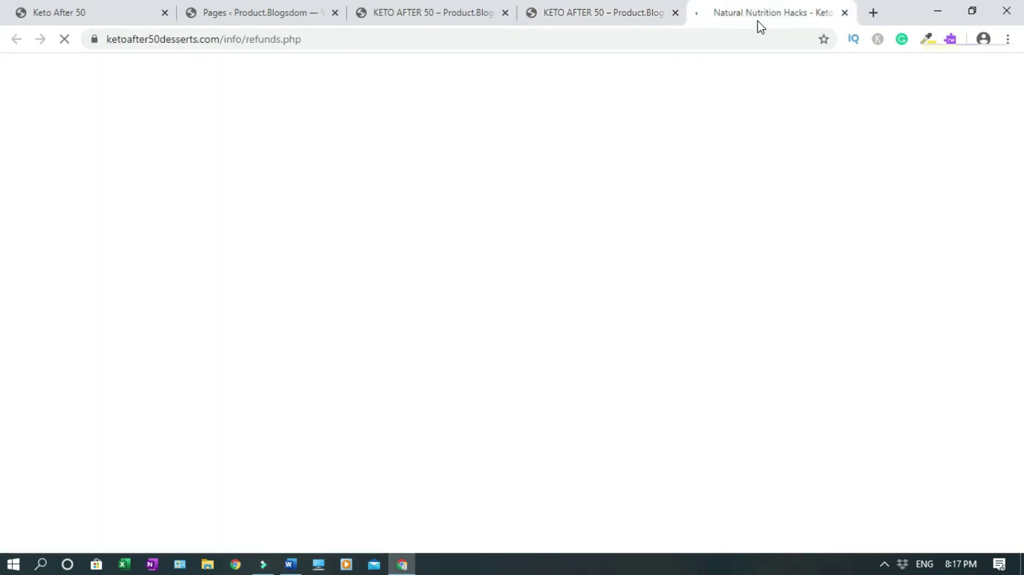